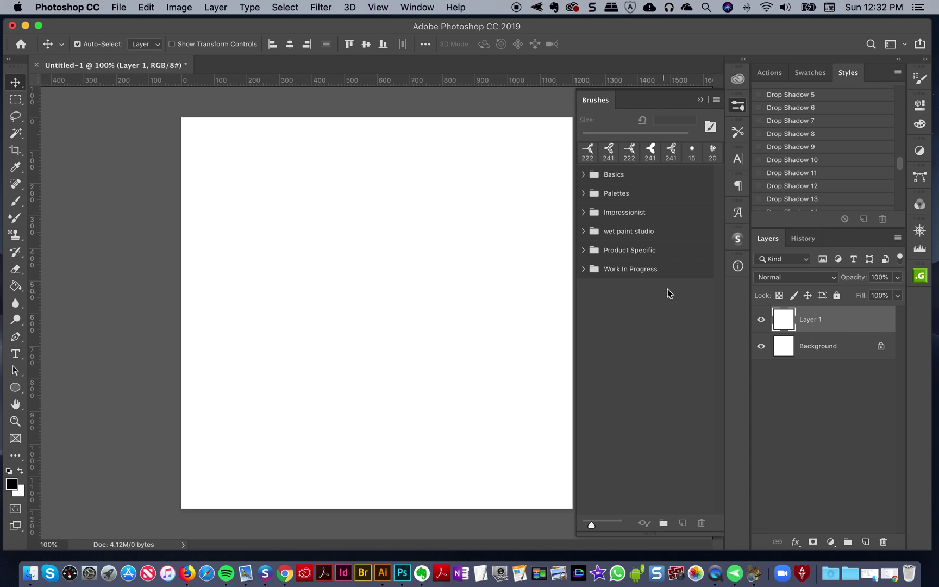
click(739, 133)
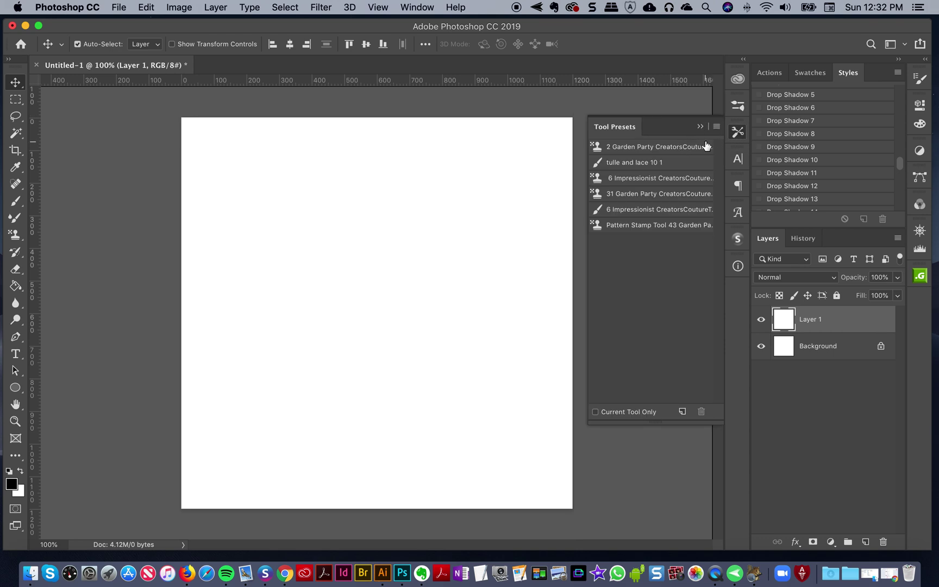
click(736, 135)
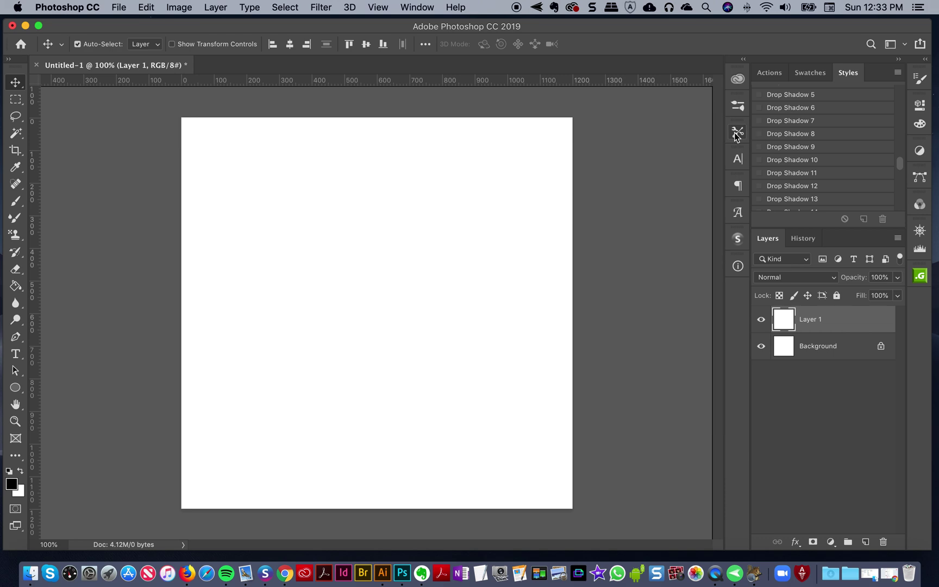
click(738, 105)
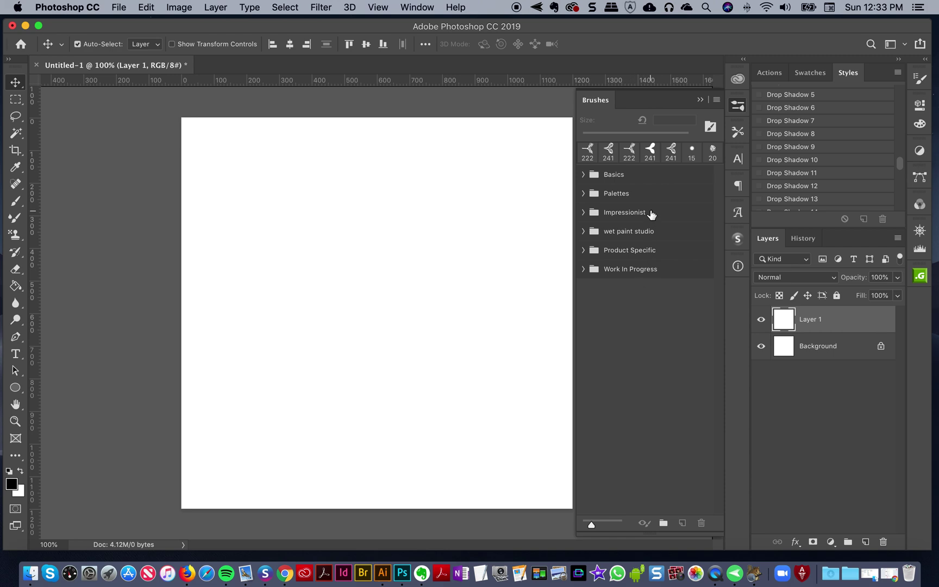
click(635, 174)
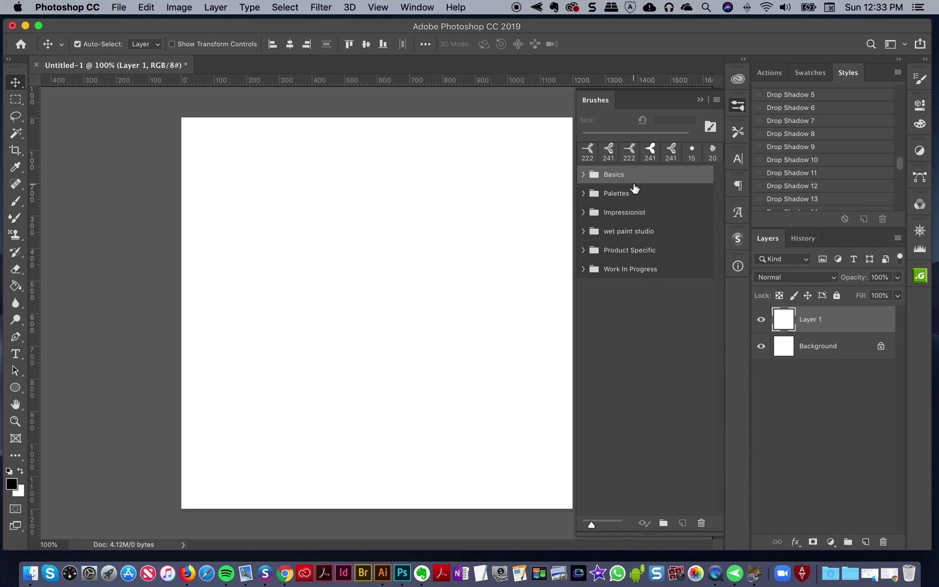
click(582, 175)
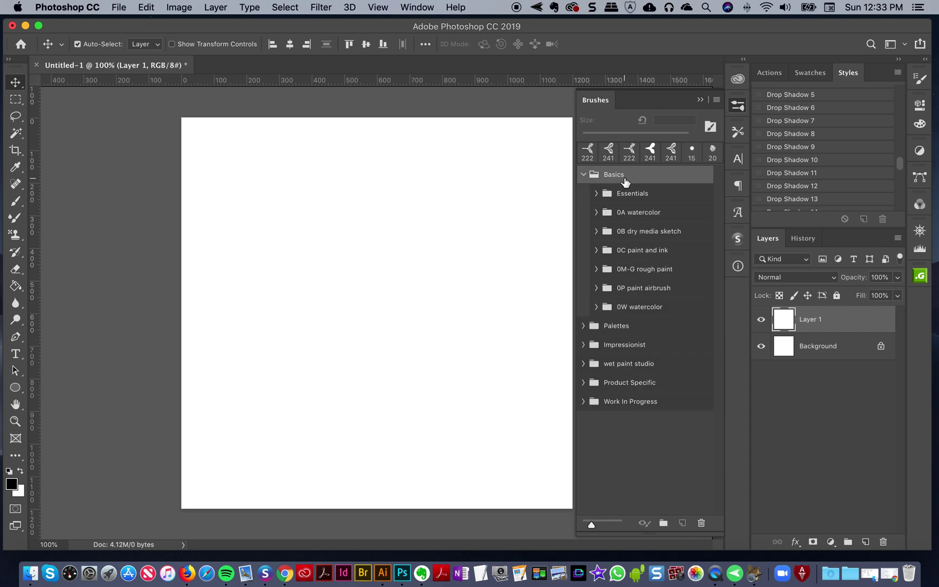
click(583, 174)
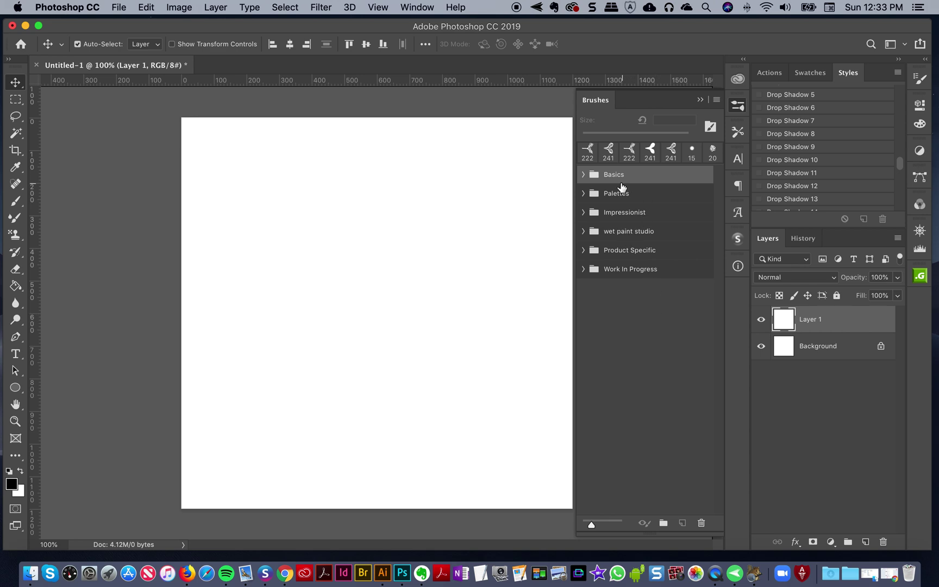
click(583, 174)
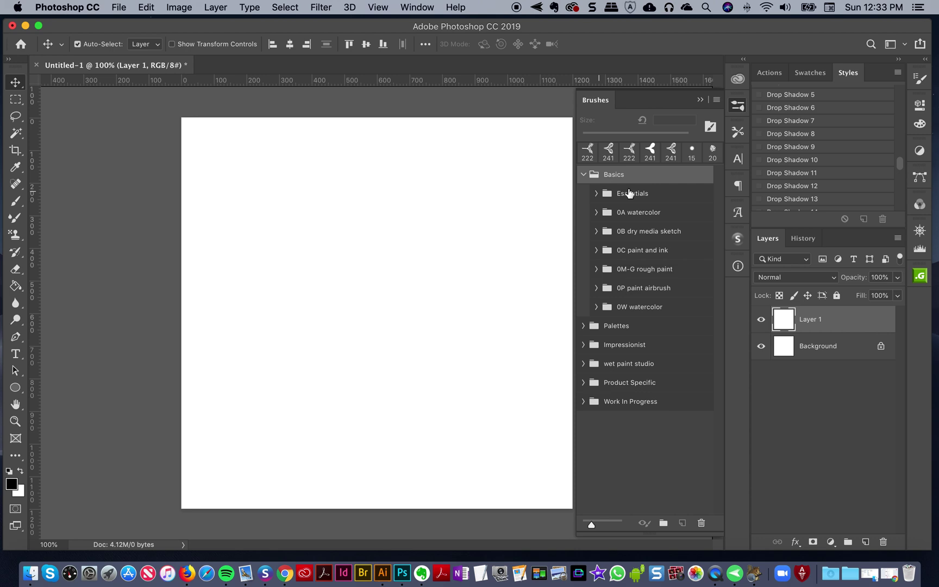
click(632, 192)
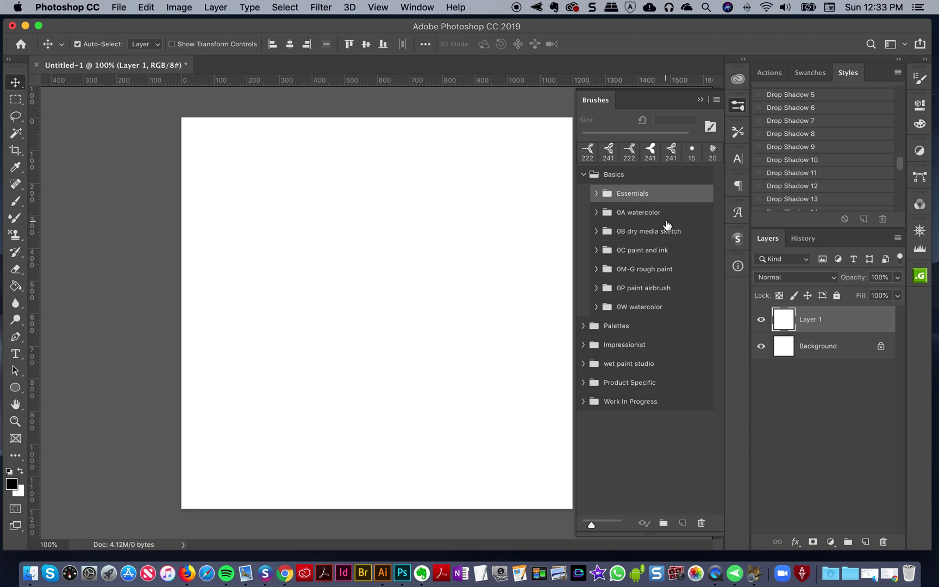
click(666, 218)
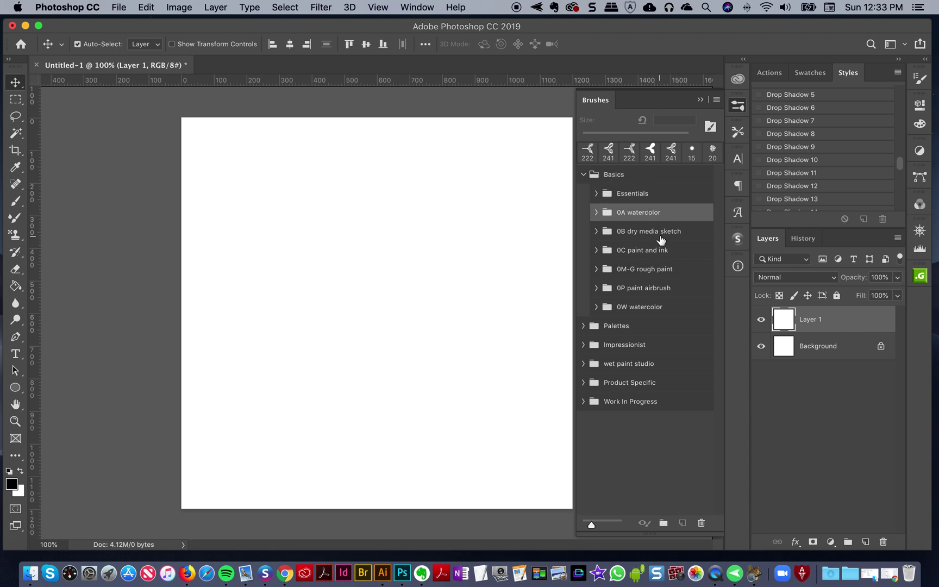
click(660, 237)
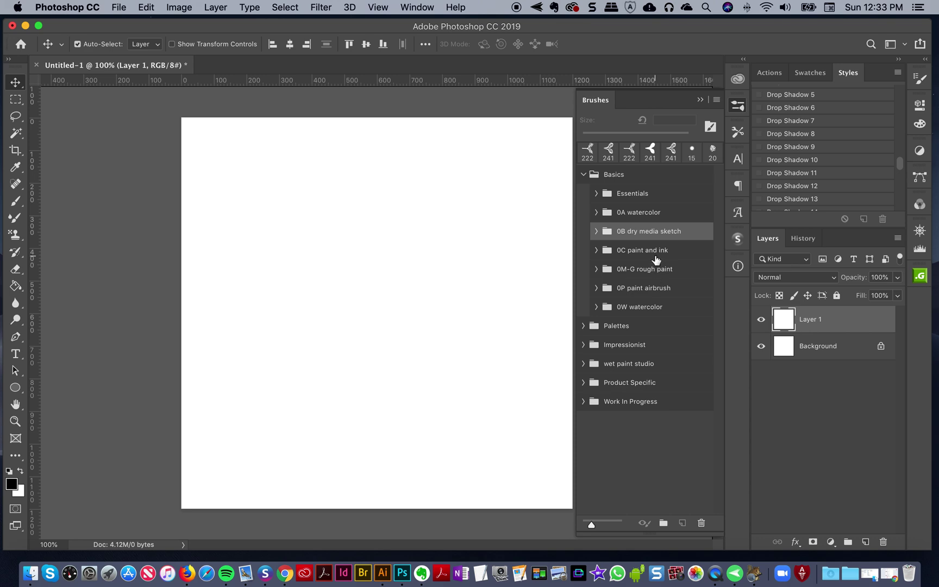
click(639, 198)
click(656, 216)
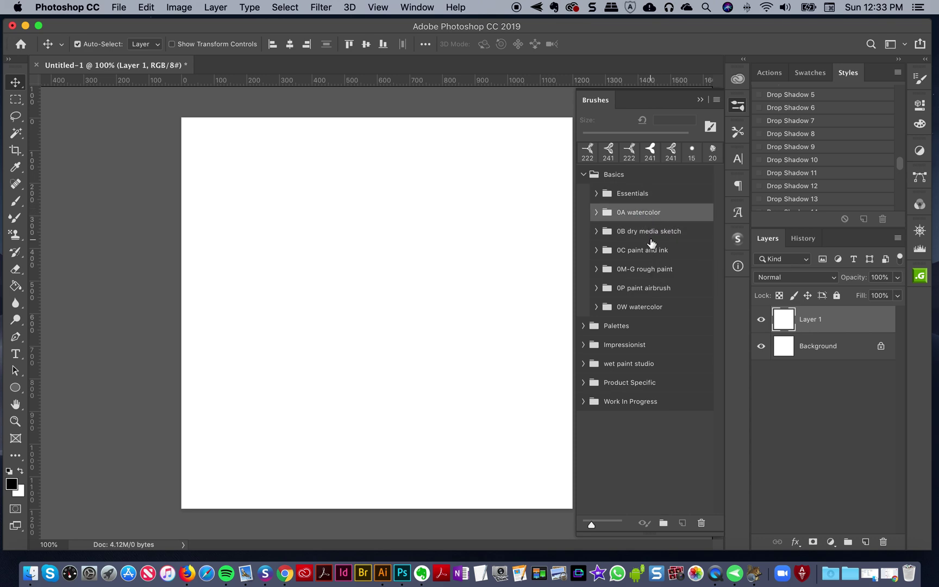
click(645, 237)
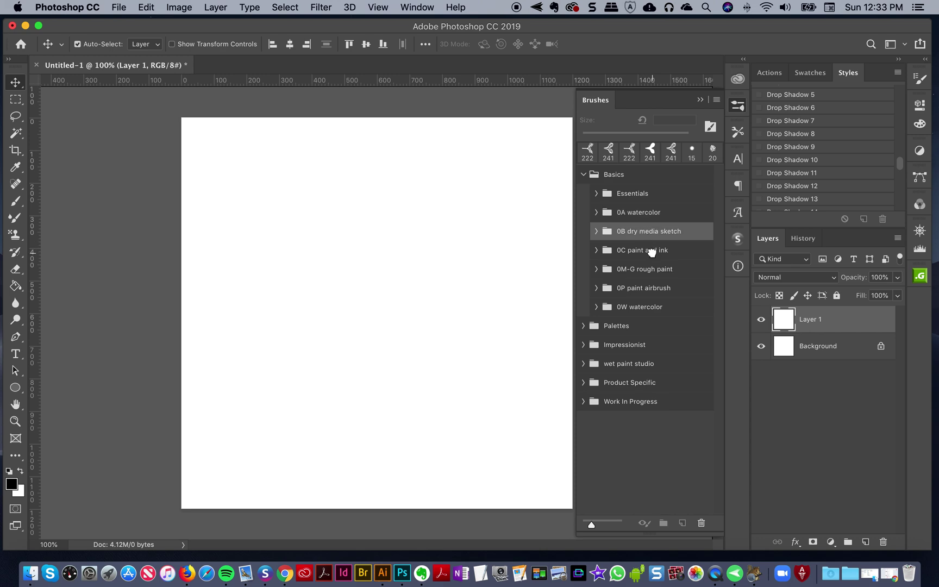
click(652, 251)
click(662, 272)
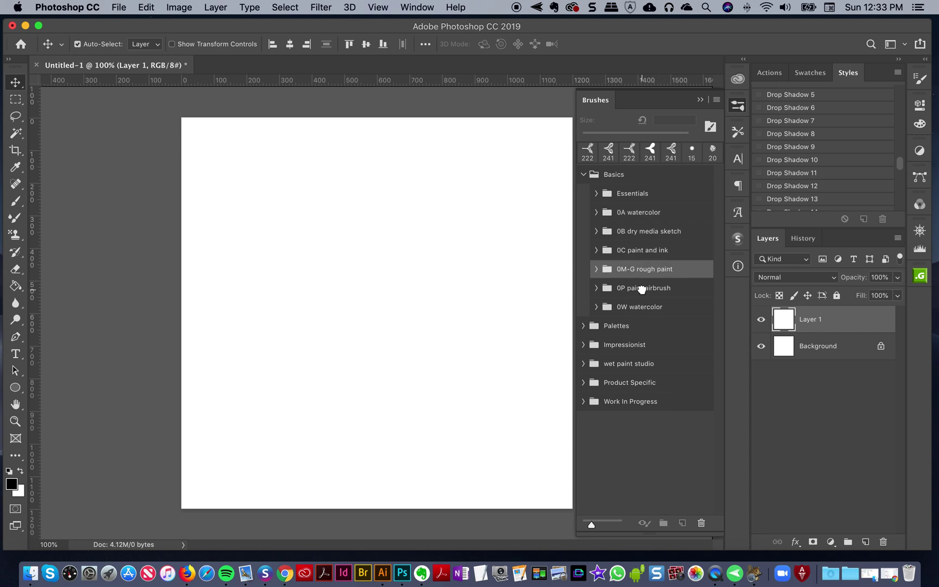
click(641, 289)
click(645, 307)
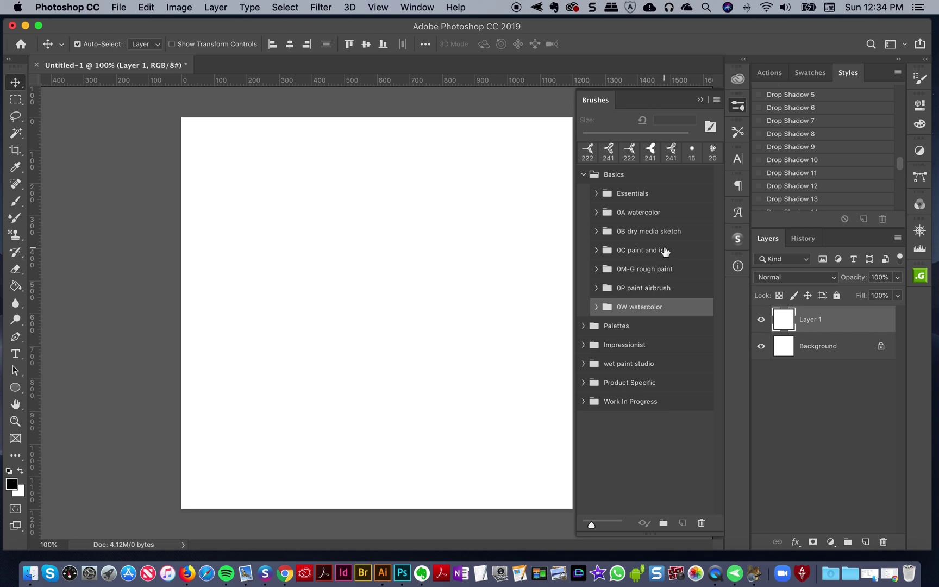
click(628, 174)
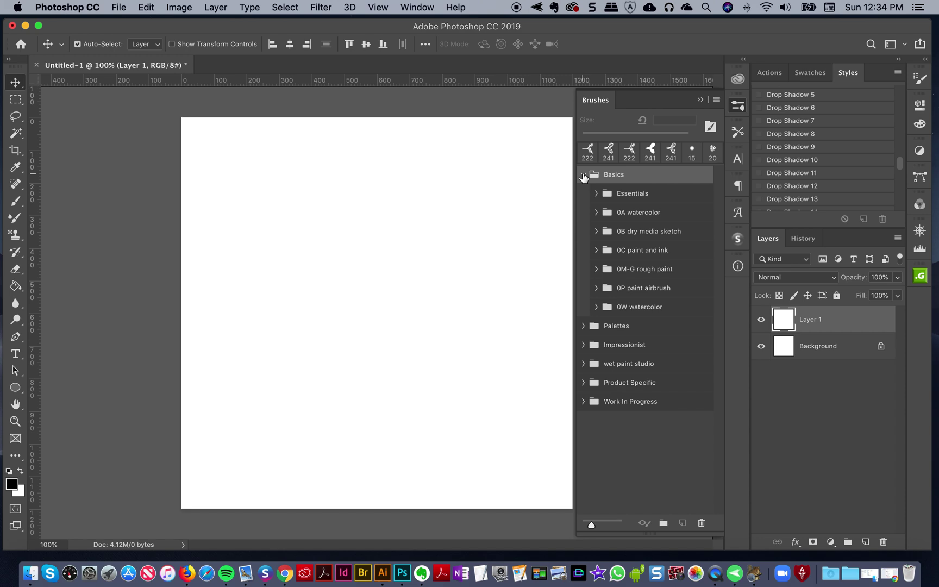
click(583, 175)
click(620, 194)
click(582, 193)
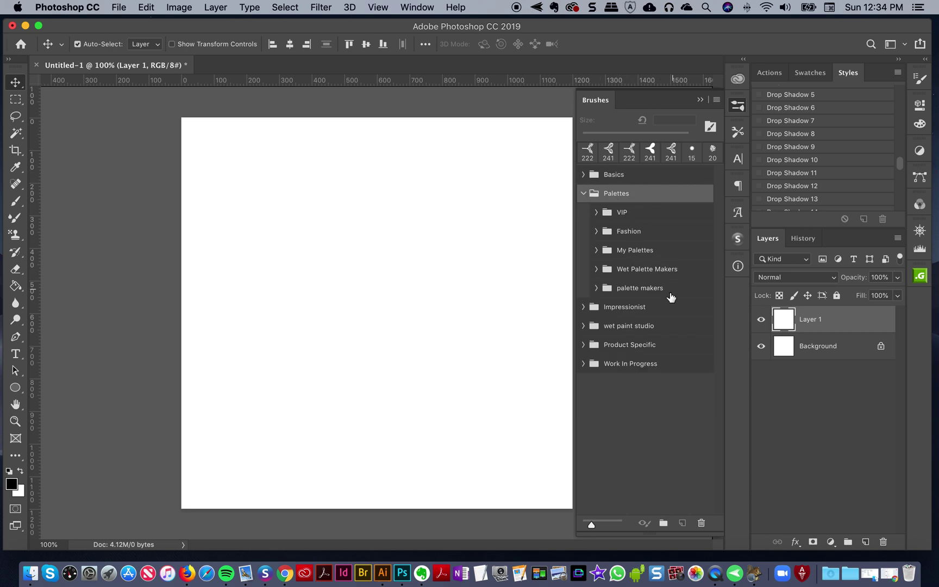
click(583, 193)
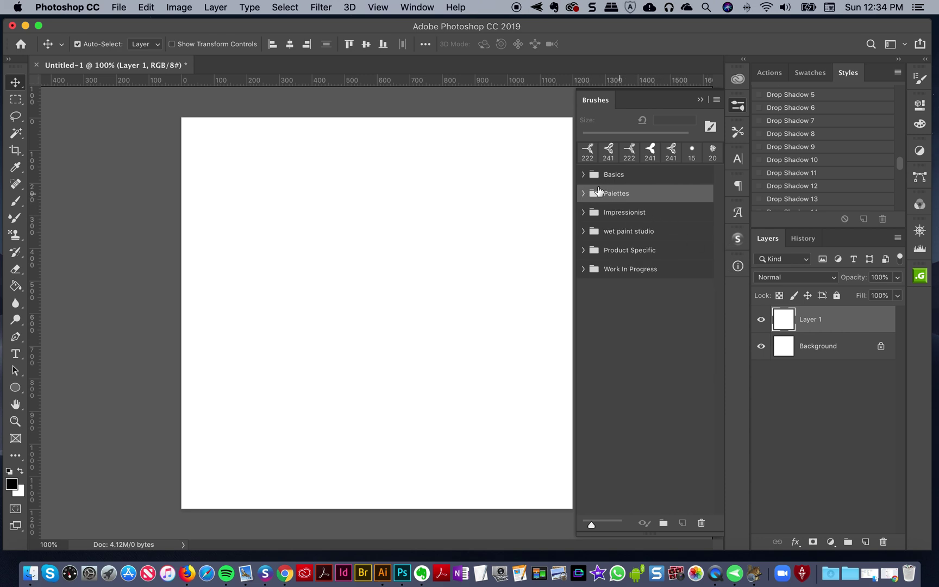
Expand the Impressionist group and preview its Modern Impressionist subfolder brushes
click(629, 213)
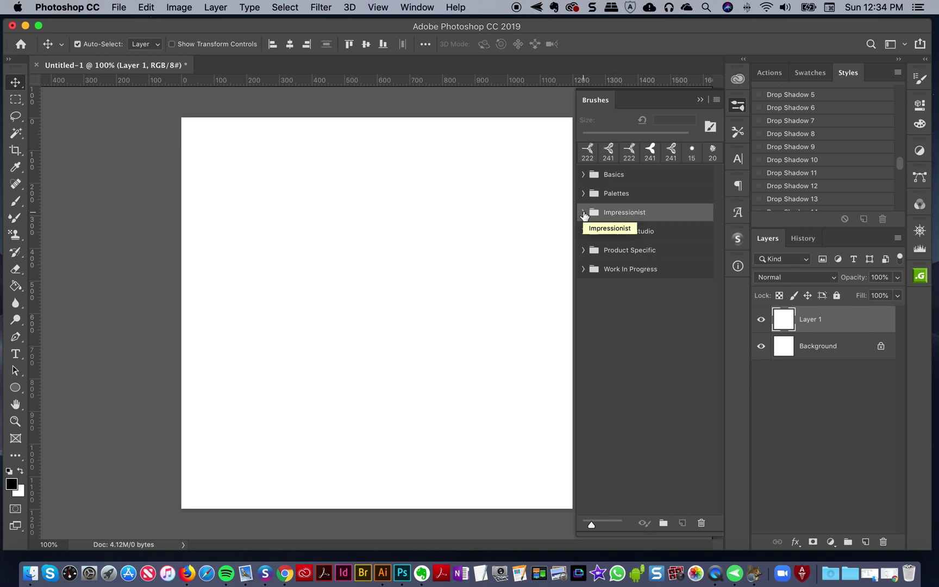
click(584, 213)
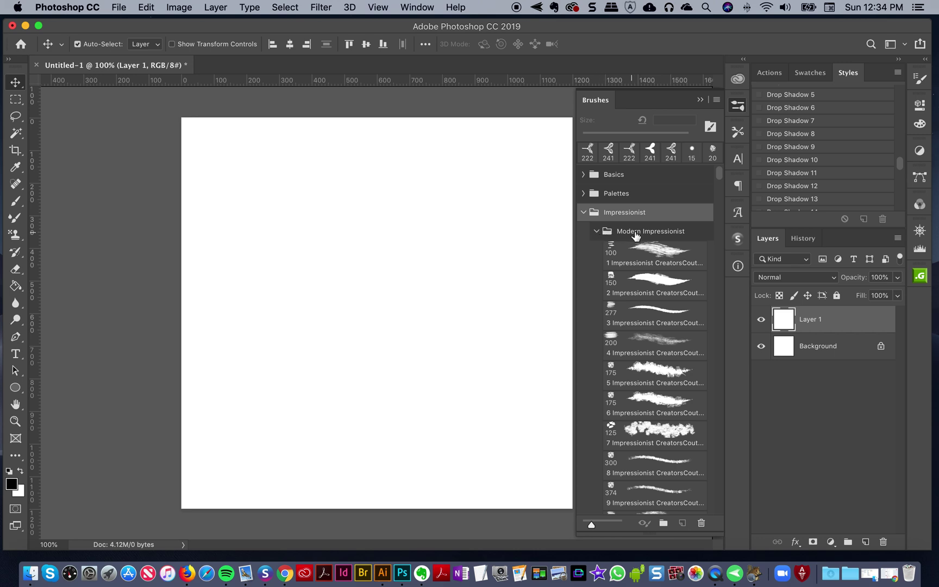
click(584, 212)
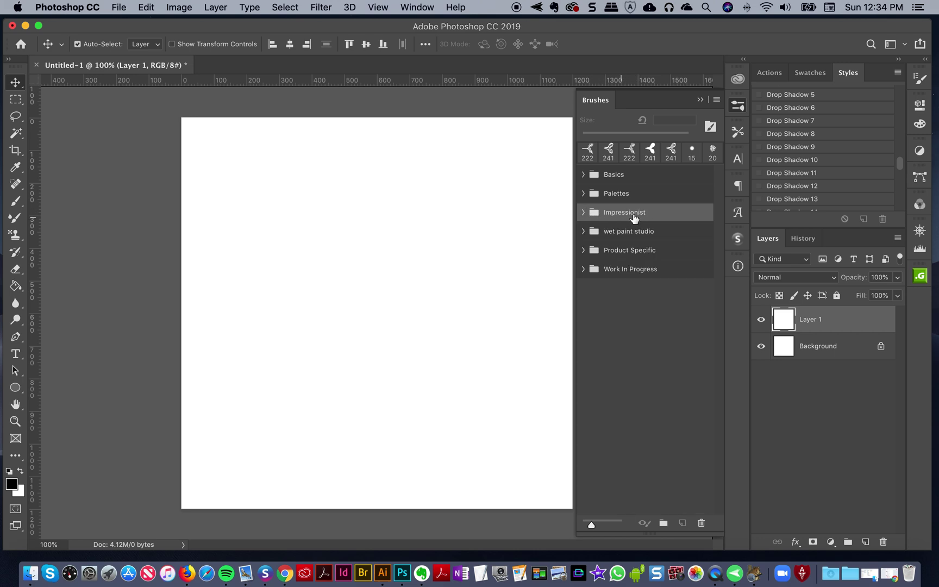
click(584, 212)
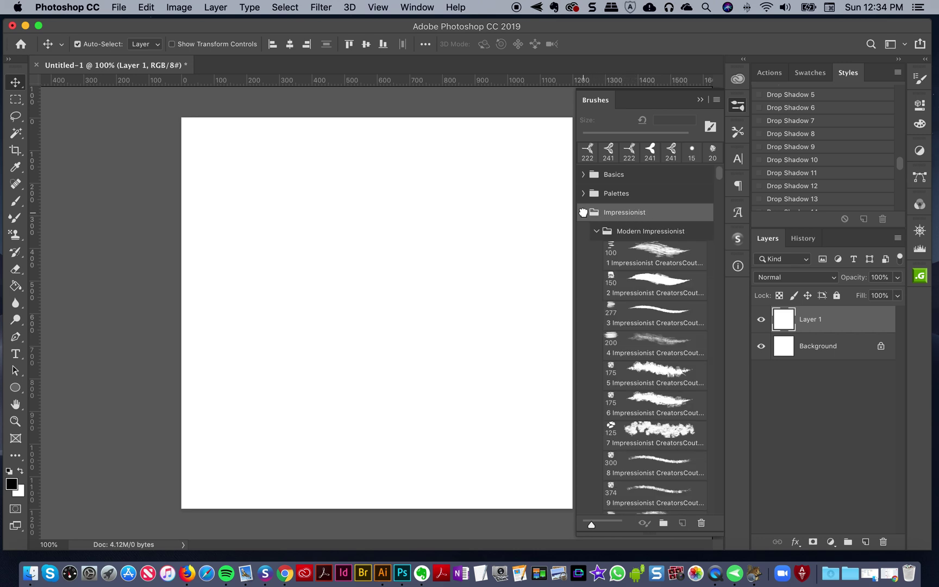
click(584, 212)
click(584, 212)
click(640, 237)
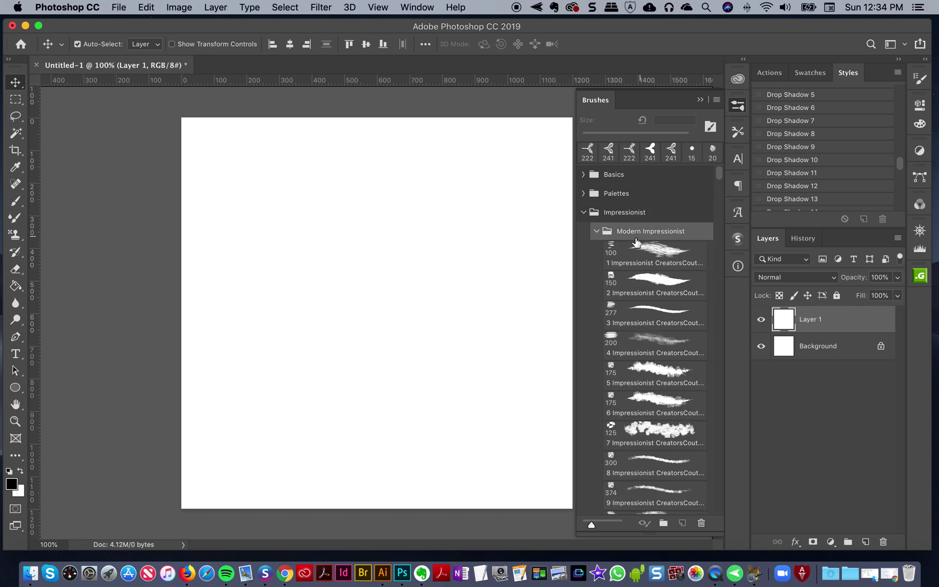
scroll(637, 244, down, 10)
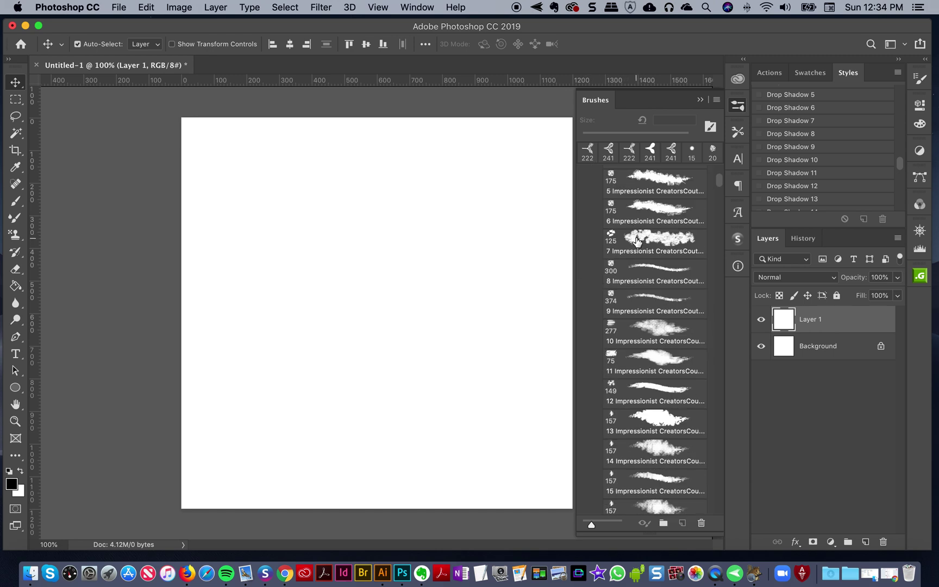
scroll(633, 239, up, 10)
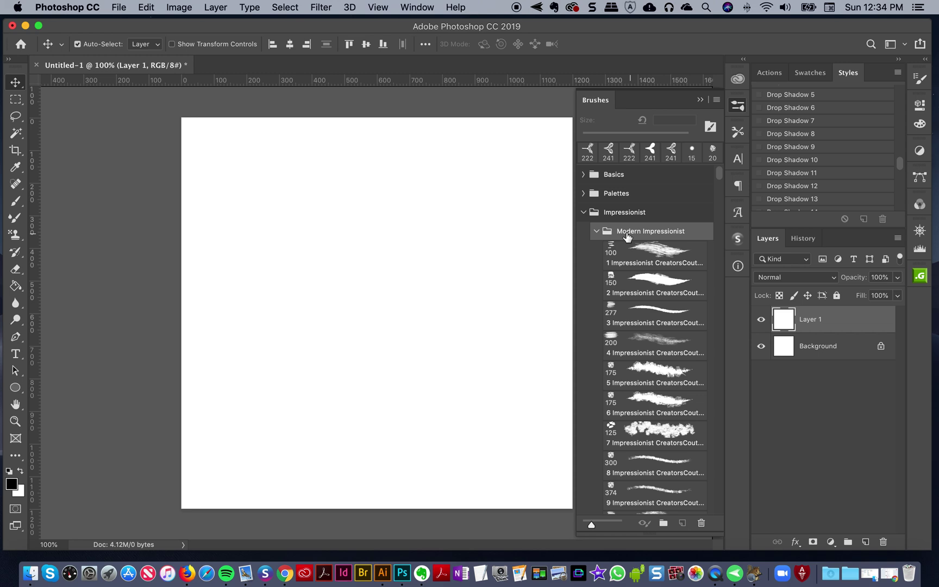
click(586, 213)
click(586, 213)
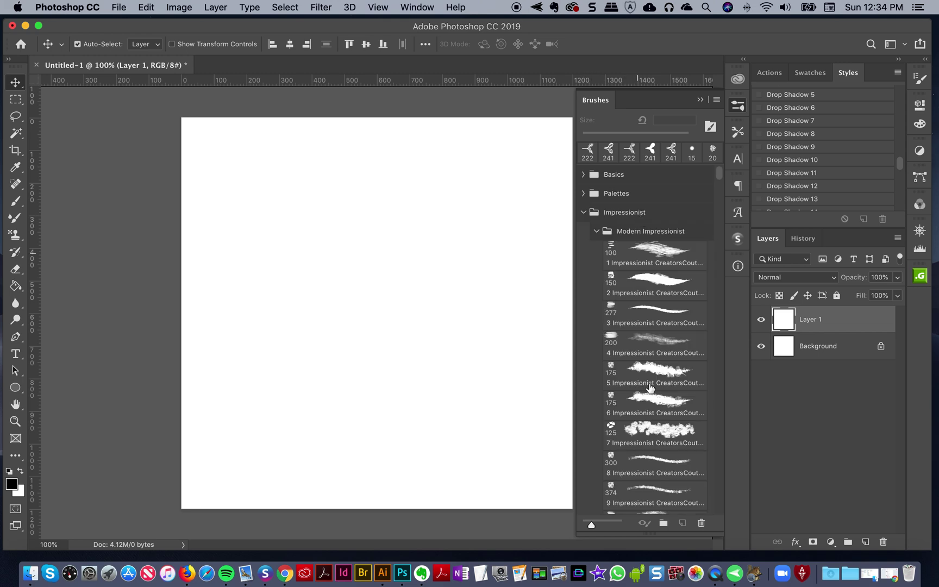
Scroll down the Brushes panel through the preset groups to Artistic Autumn
scroll(654, 398, down, 3)
scroll(657, 326, up, 3)
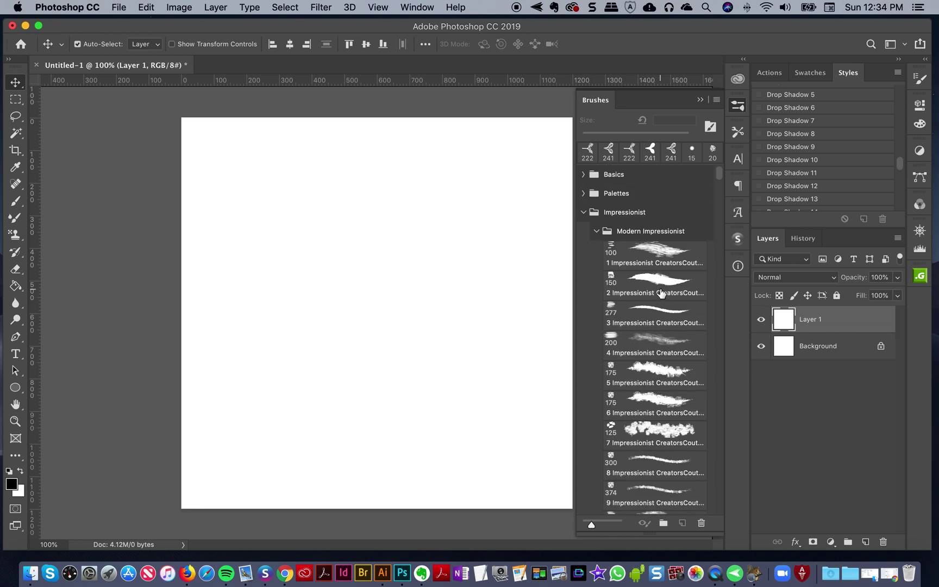
scroll(646, 296, down, 1)
scroll(646, 297, down, 20)
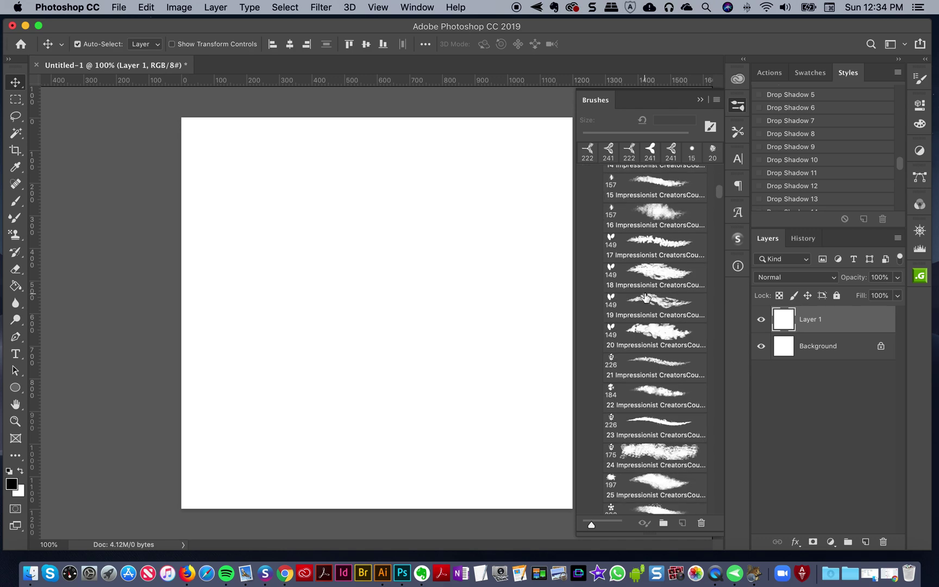
scroll(646, 296, down, 20)
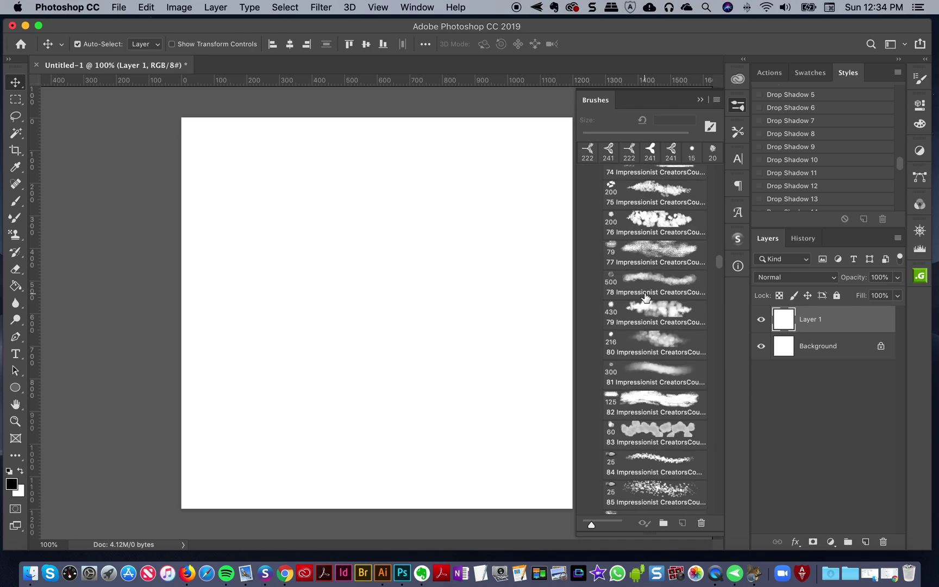
scroll(645, 297, down, 20)
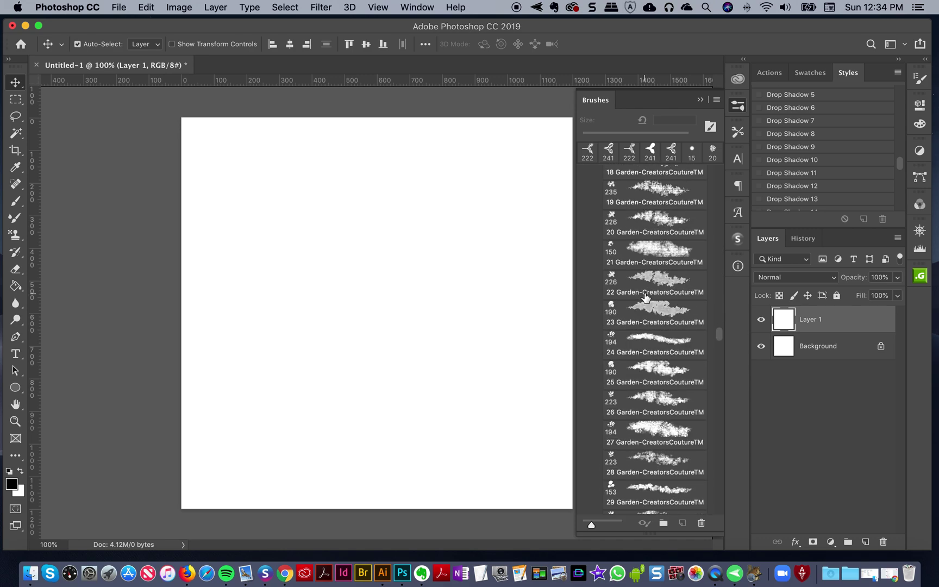
scroll(645, 297, down, 8)
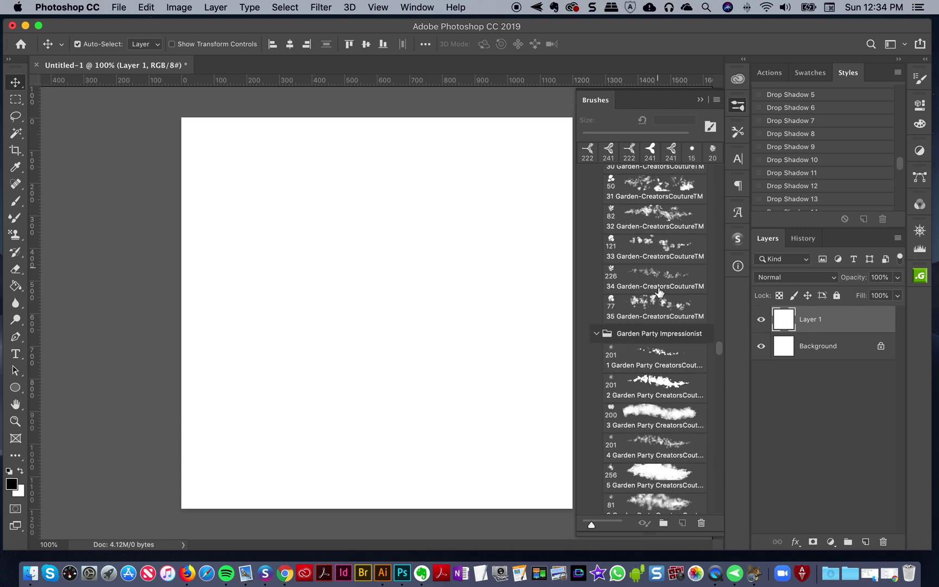
scroll(655, 294, down, 4)
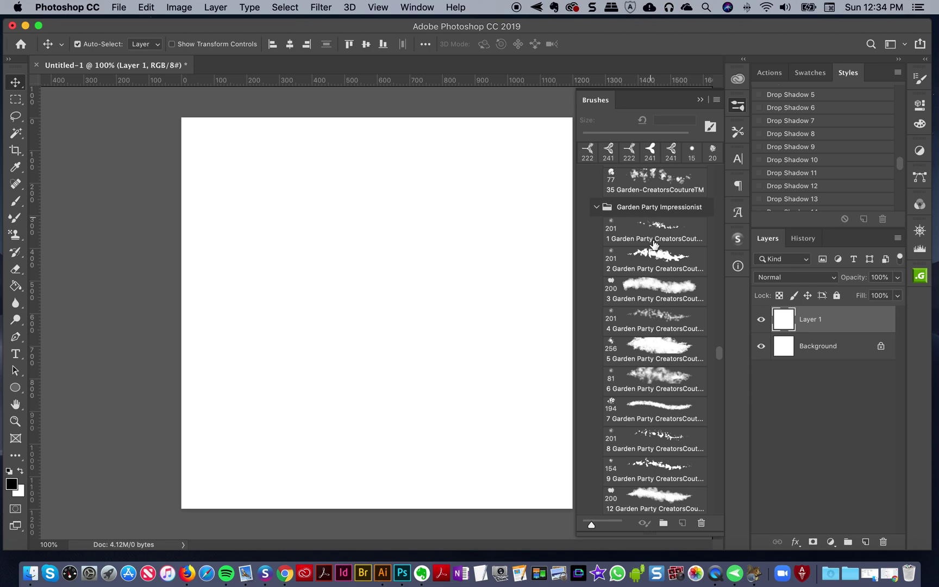
scroll(656, 258, down, 2)
scroll(654, 262, down, 15)
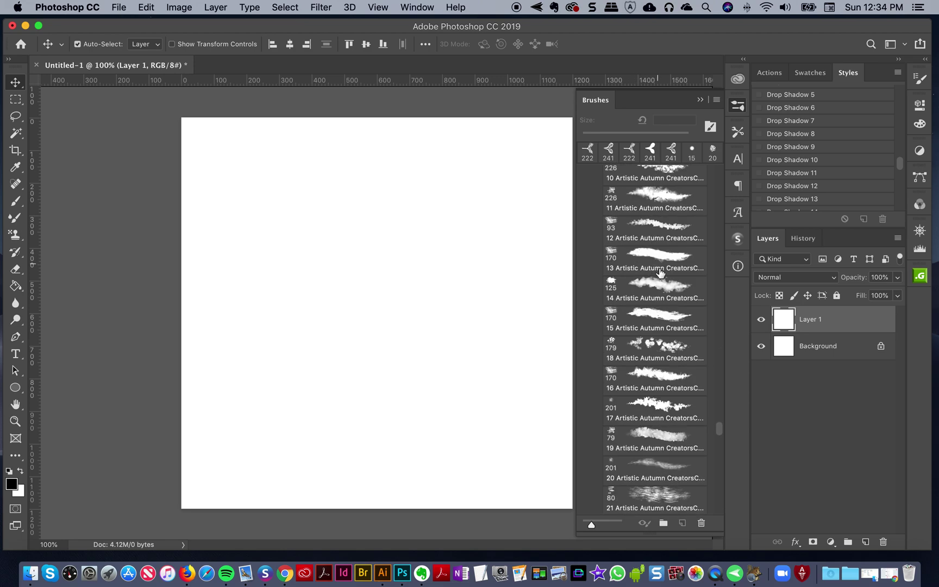
scroll(661, 271, up, 2)
scroll(660, 274, up, 5)
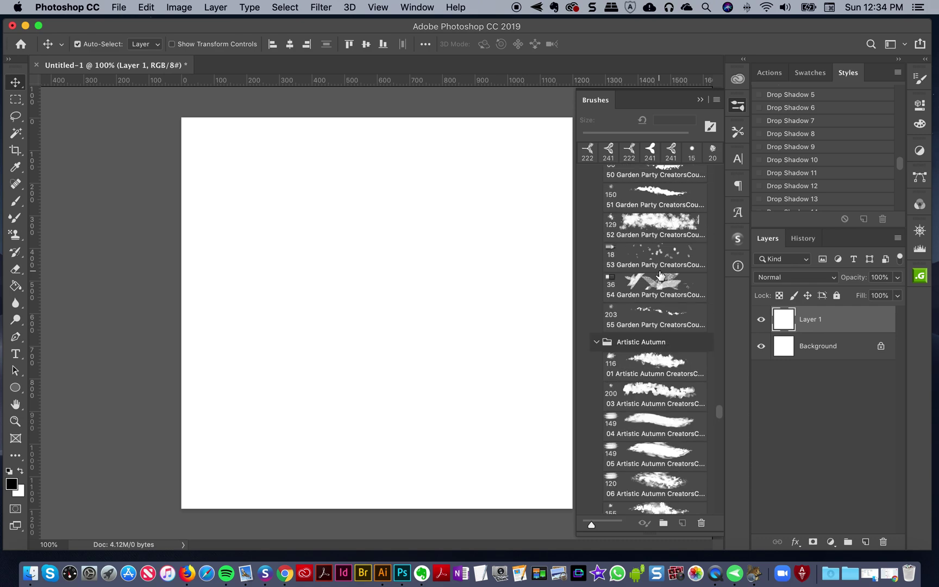
Try several Artistic Autumn brushes, switch to the Move tool, and collapse the Impressionist group
click(660, 275)
scroll(661, 275, down, 5)
click(661, 273)
scroll(642, 352, down, 6)
click(642, 352)
scroll(642, 353, down, 3)
scroll(642, 352, down, 15)
click(647, 352)
scroll(647, 352, up, 20)
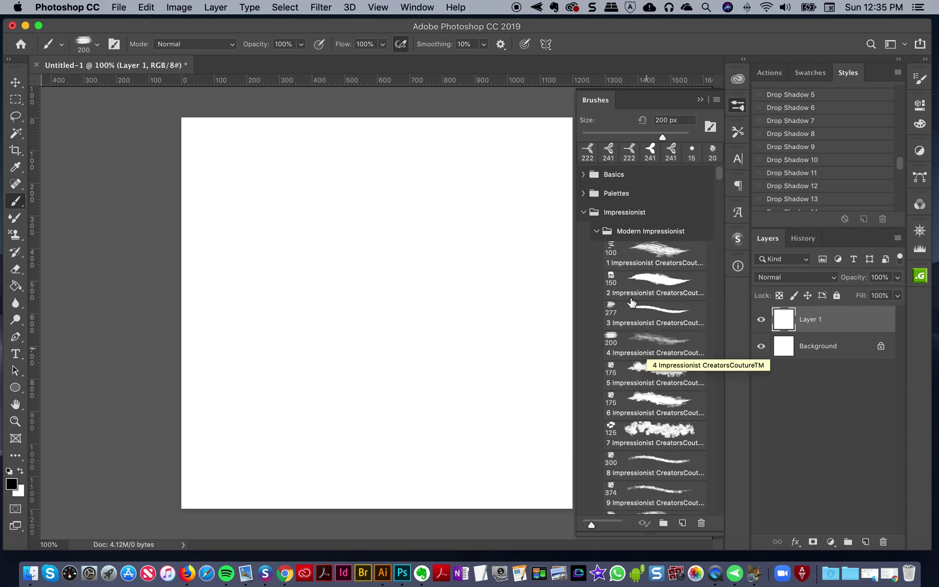
key(v)
click(596, 211)
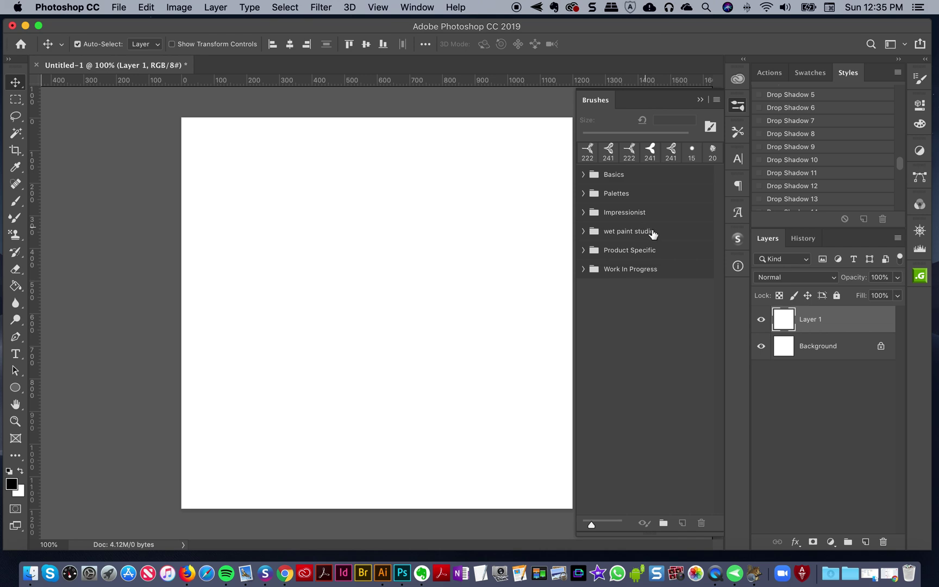
Expand wet paint studio, try brushes 1 and 2, and settle on brush 4 LOADED at 150 px
click(584, 234)
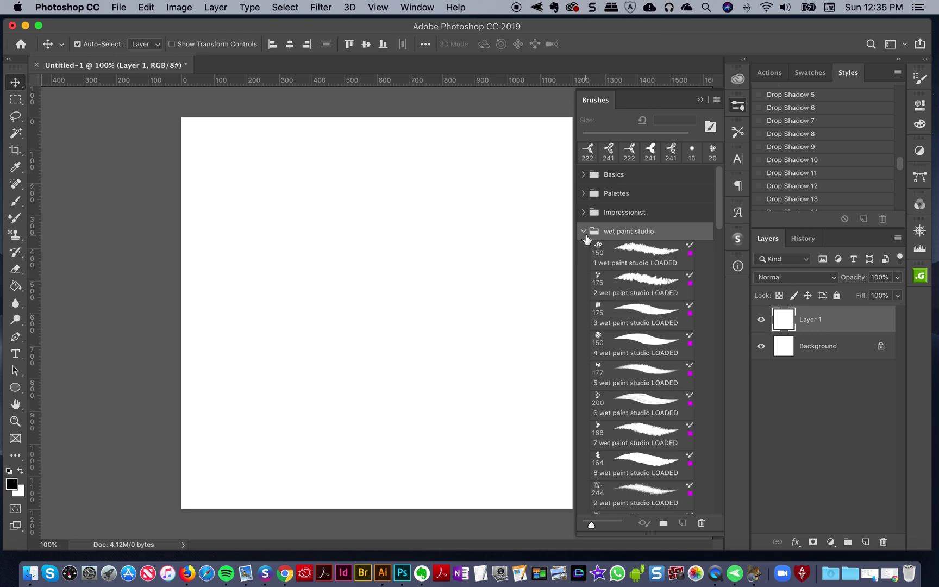
click(658, 259)
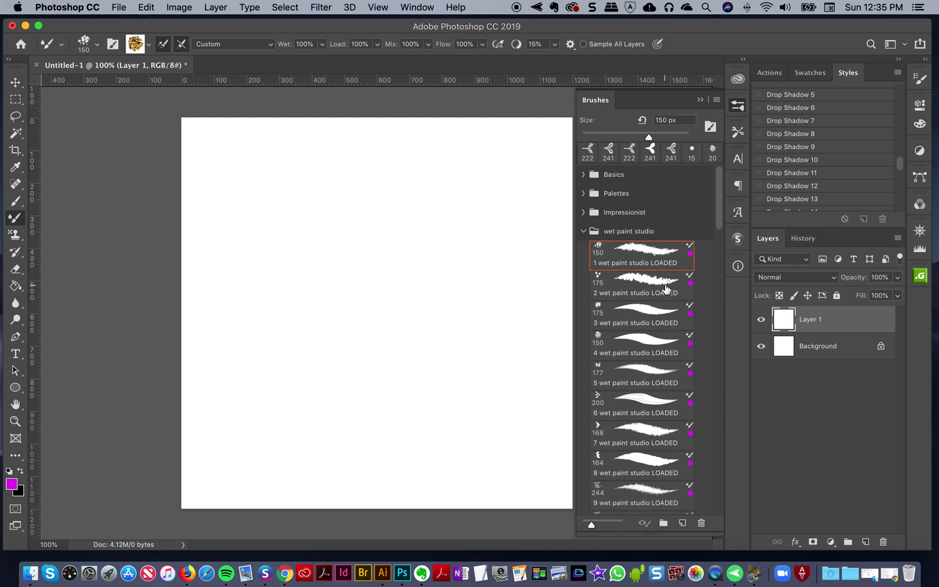
click(667, 289)
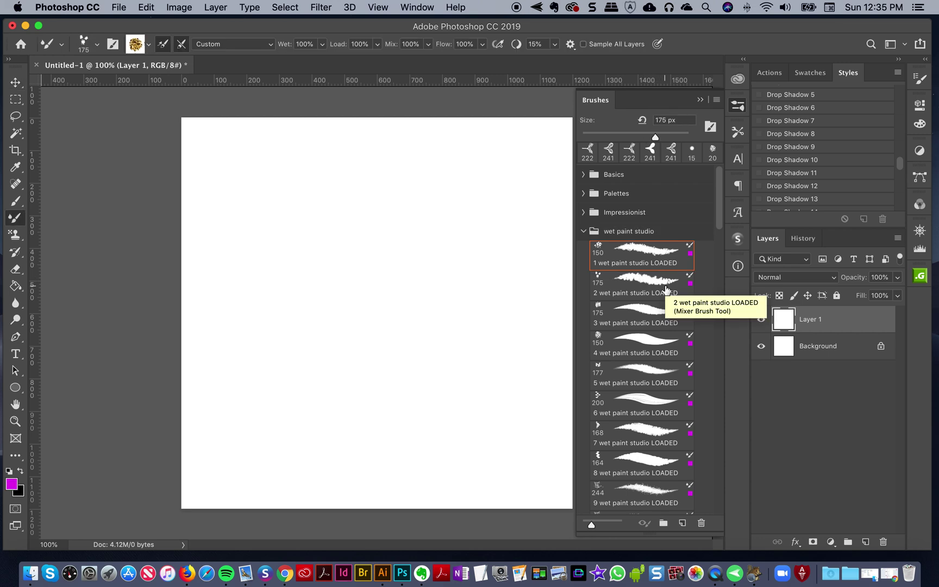
click(693, 251)
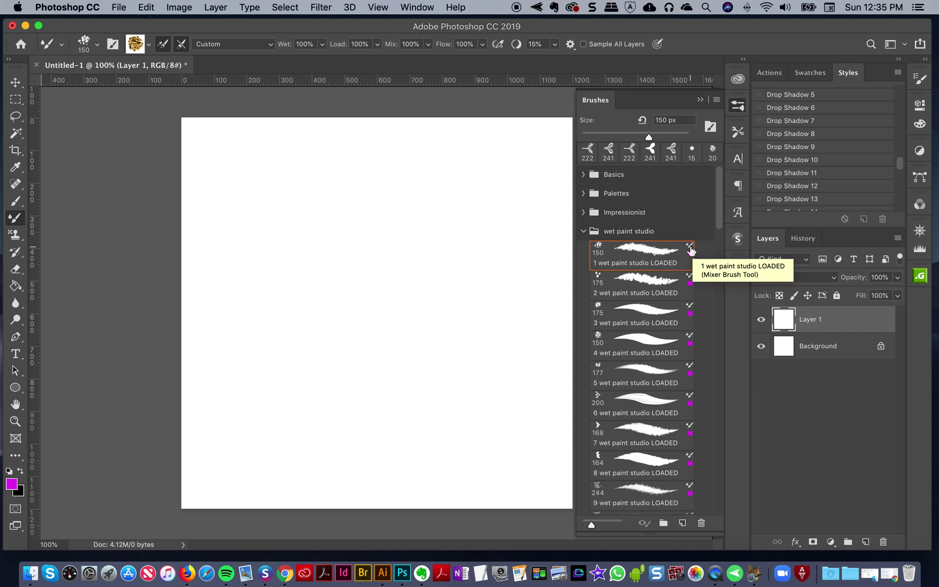
click(669, 287)
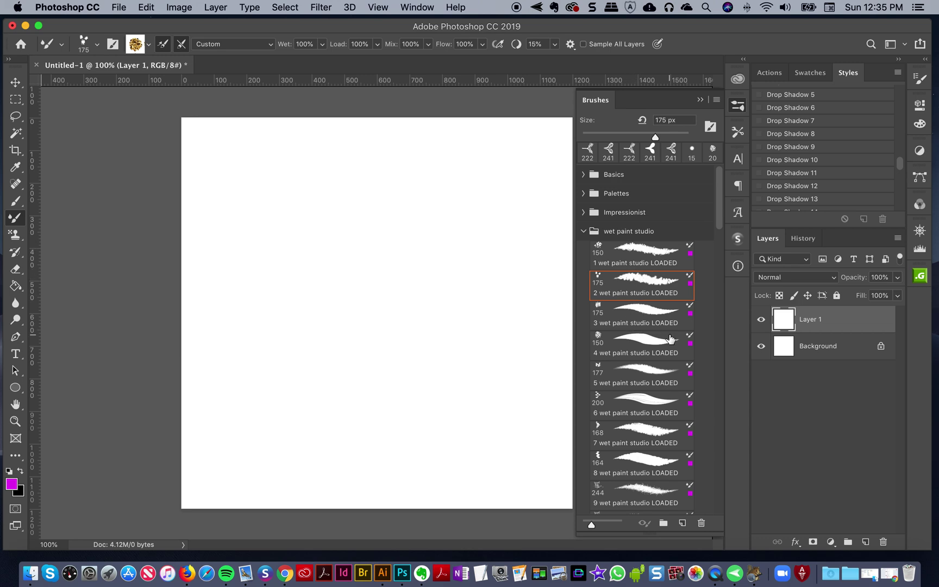
click(647, 356)
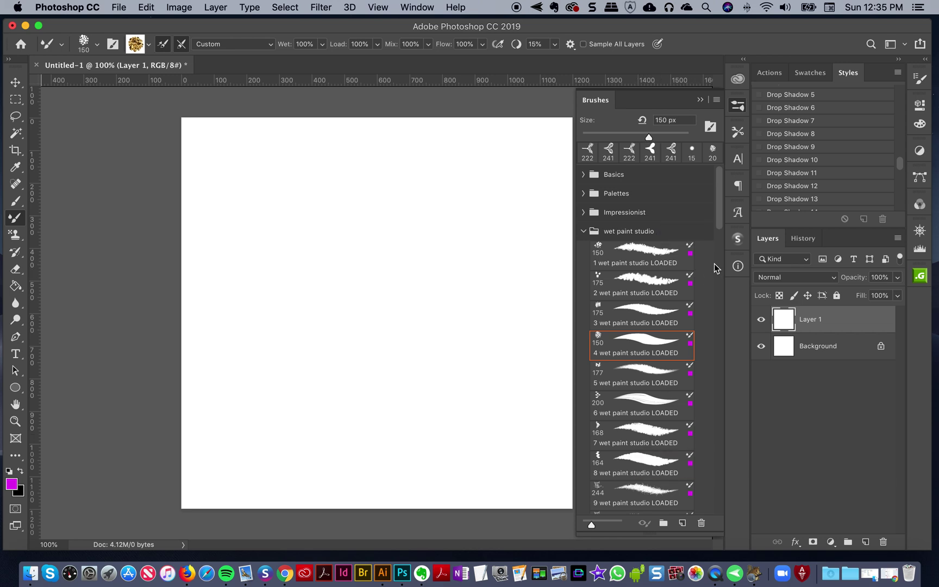
click(603, 215)
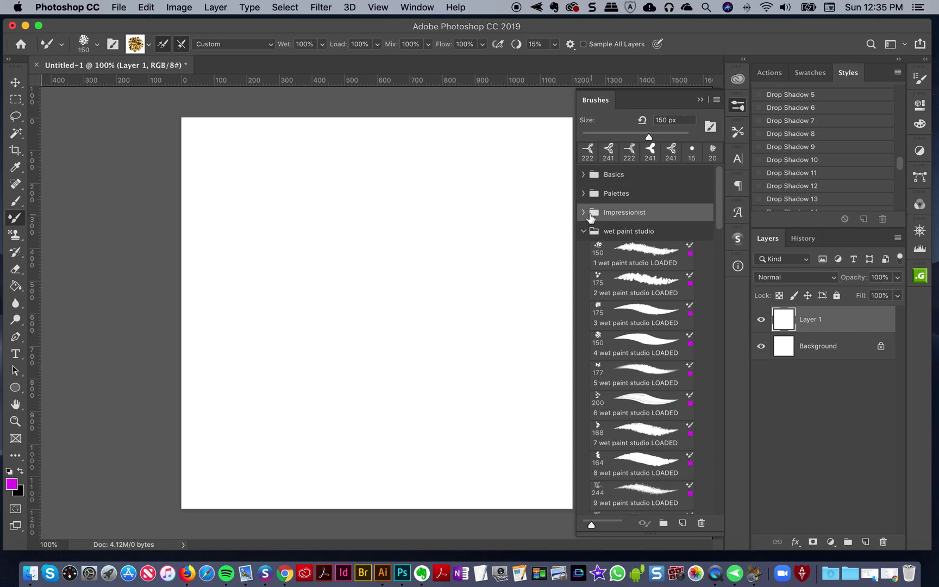
Pick Modern Impressionist brush 1 and switch to the Pattern Stamp tool with Impressionist on
click(591, 218)
click(663, 253)
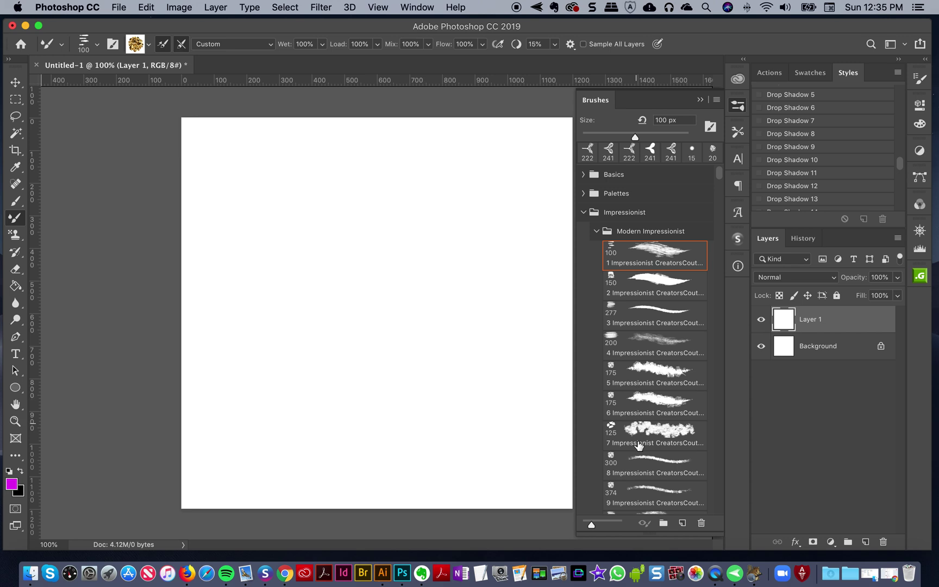
click(624, 228)
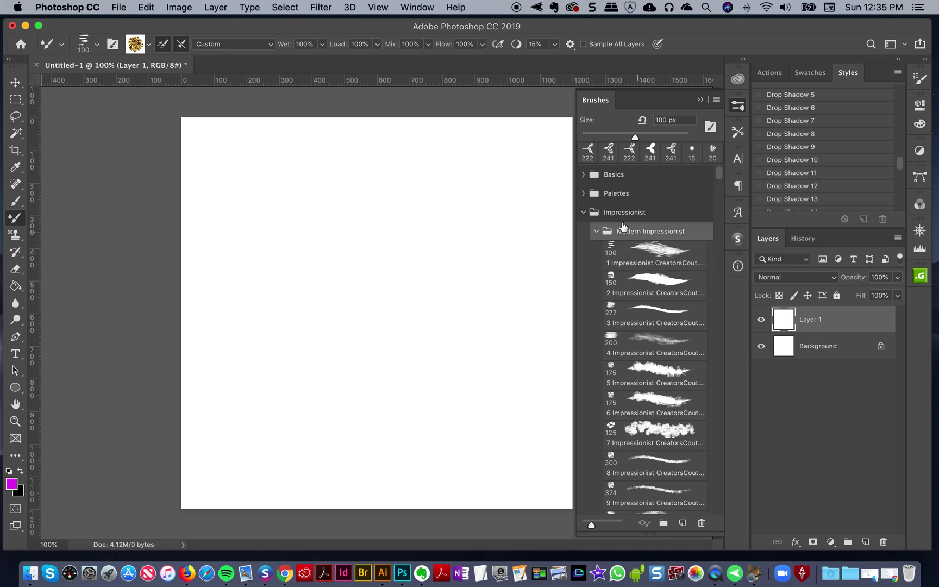
click(650, 214)
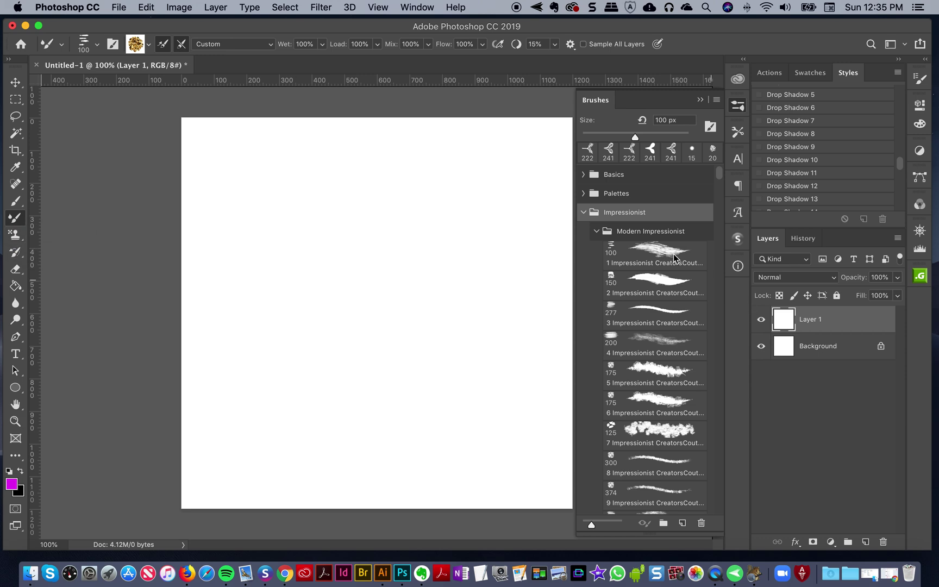
click(14, 235)
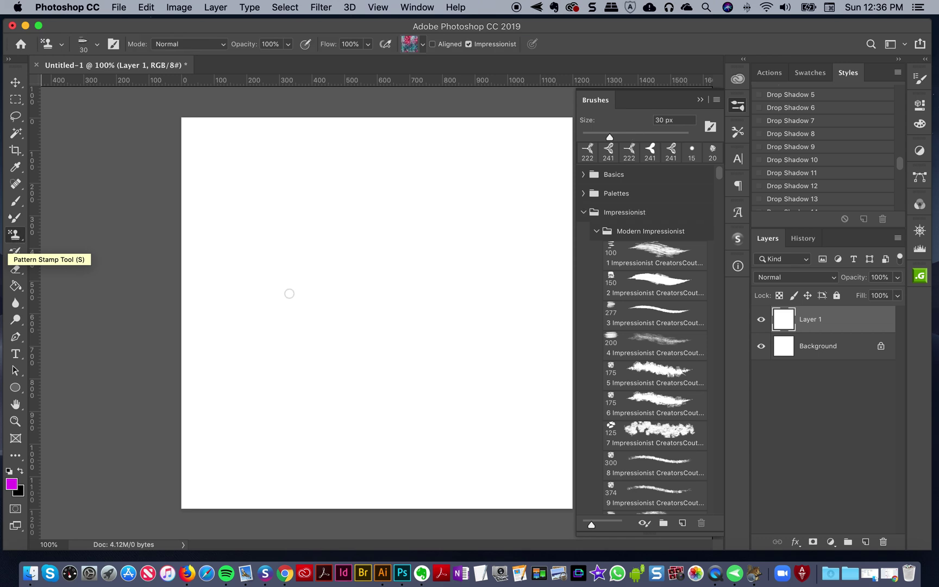
Save Modern Impressionist brush 2 with tool settings as CreatorsCoutureTM 1489, then select it
click(650, 280)
click(656, 285)
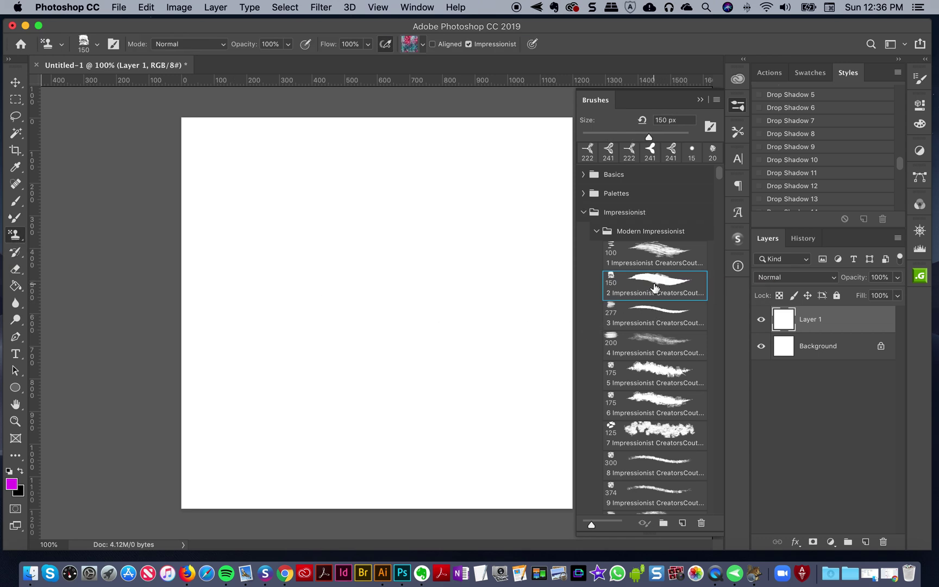
click(683, 523)
click(252, 386)
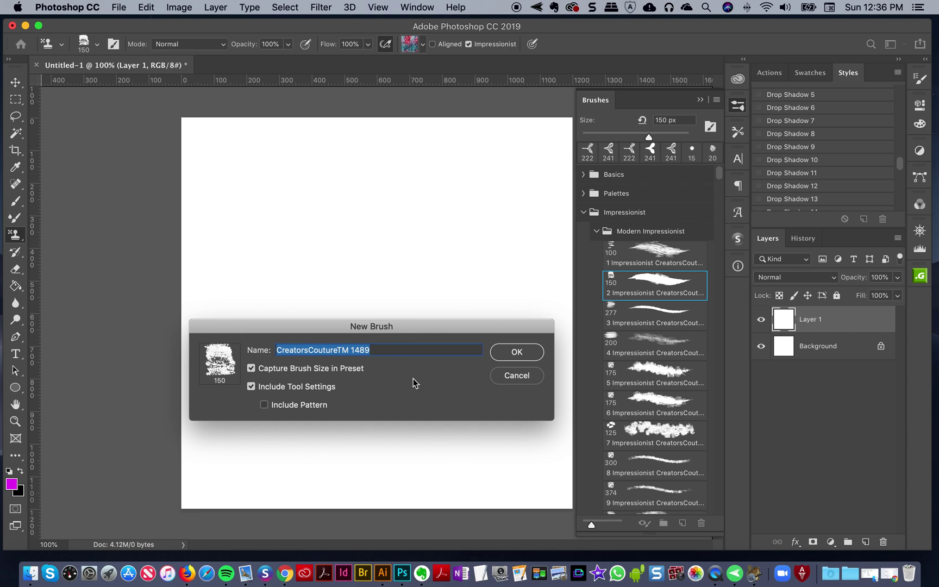
click(506, 357)
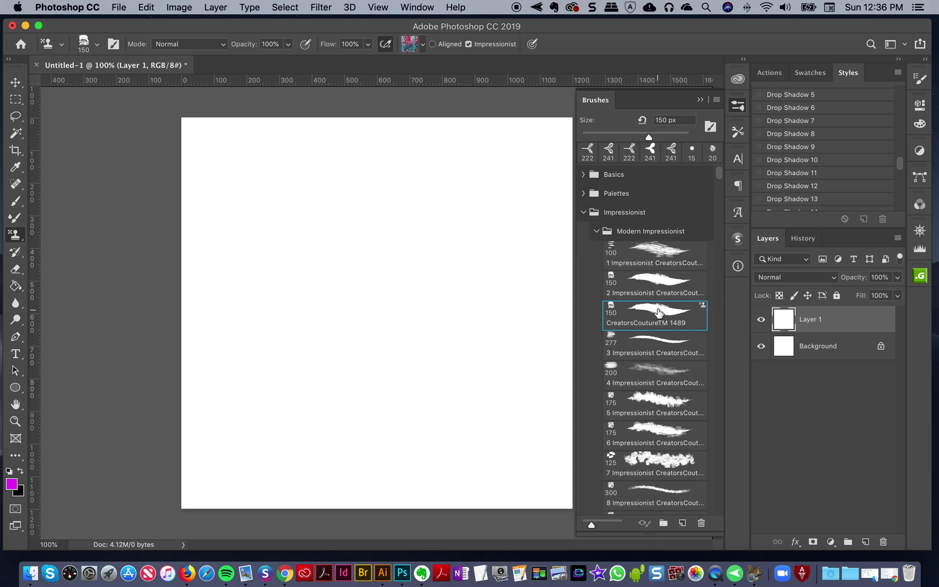
click(15, 200)
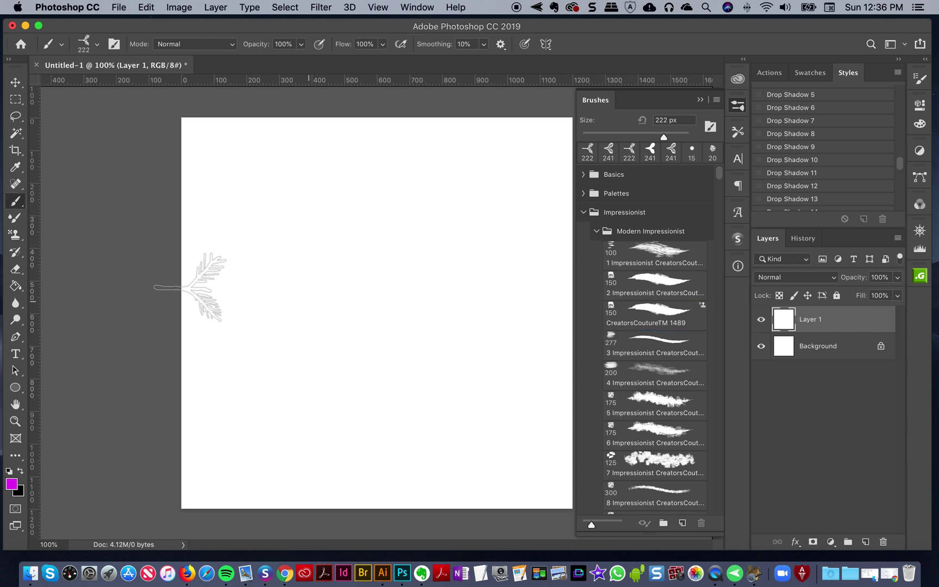
click(641, 318)
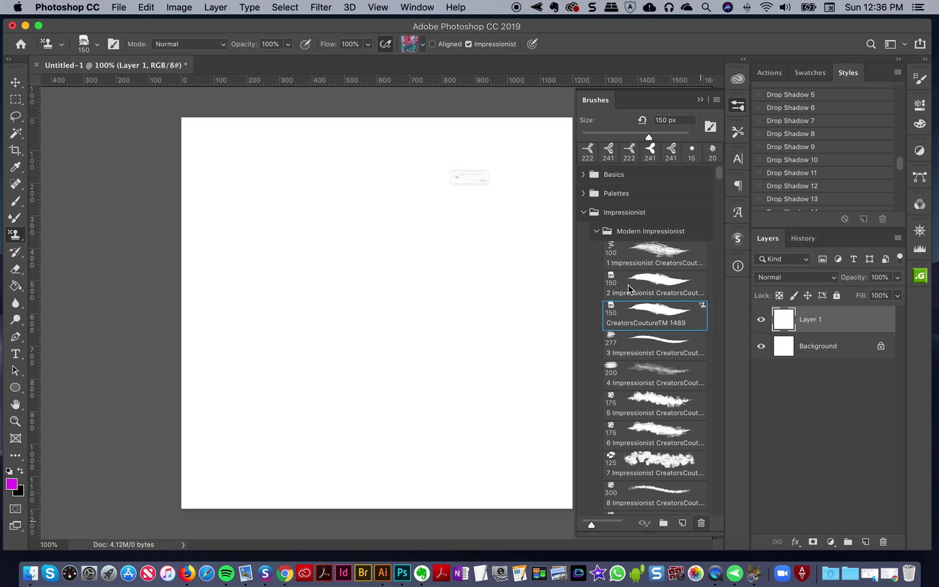
Delete the CreatorsCoutureTM 1489 preset and collapse the Impressionist group
key(Return)
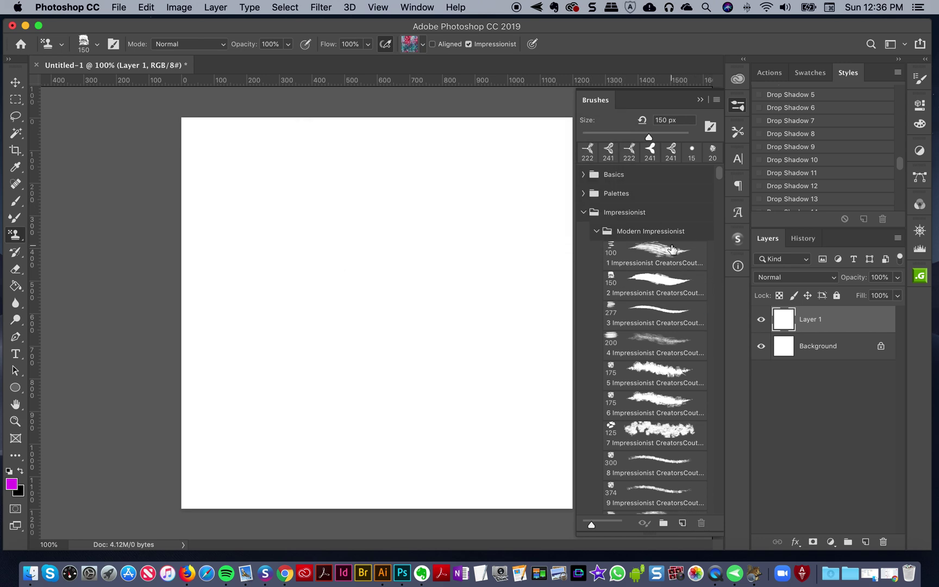
click(644, 215)
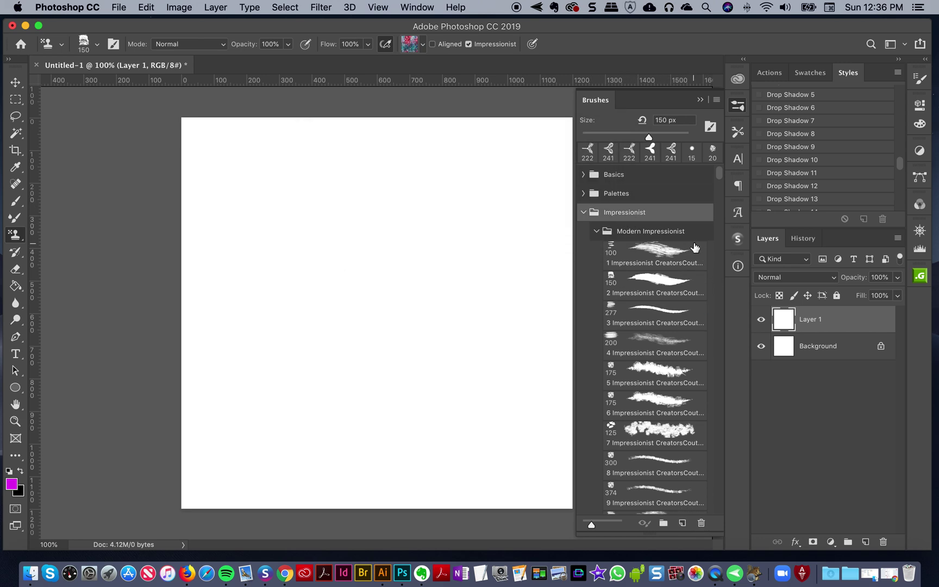
scroll(670, 308, down, 5)
scroll(668, 301, up, 5)
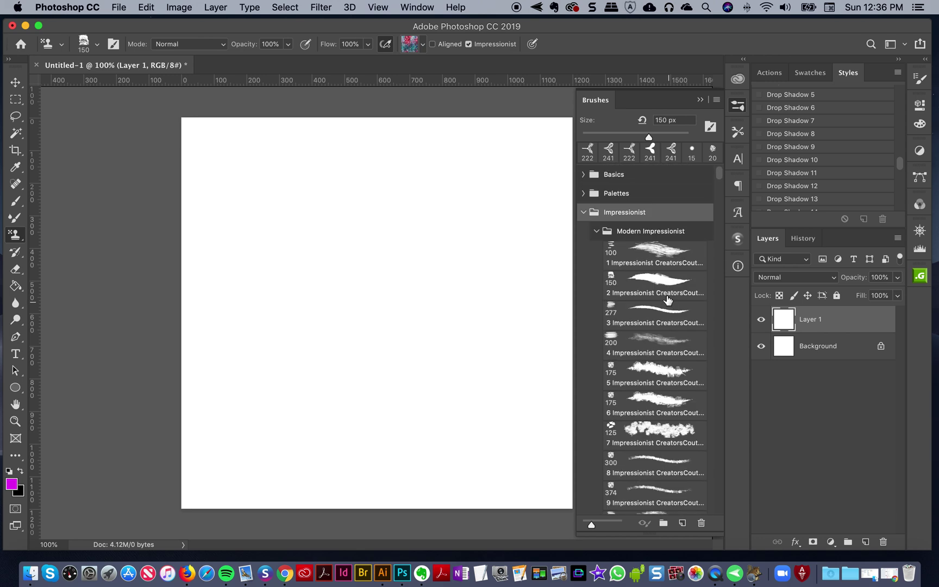
click(584, 212)
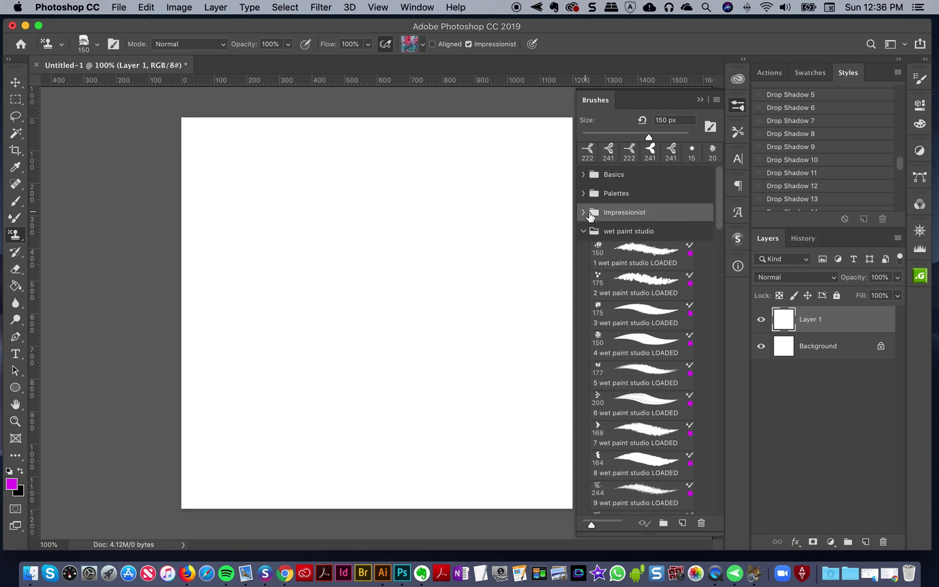
Choose wet paint studio brush 1, return to the Pattern Stamp, and collapse wet paint studio
click(623, 231)
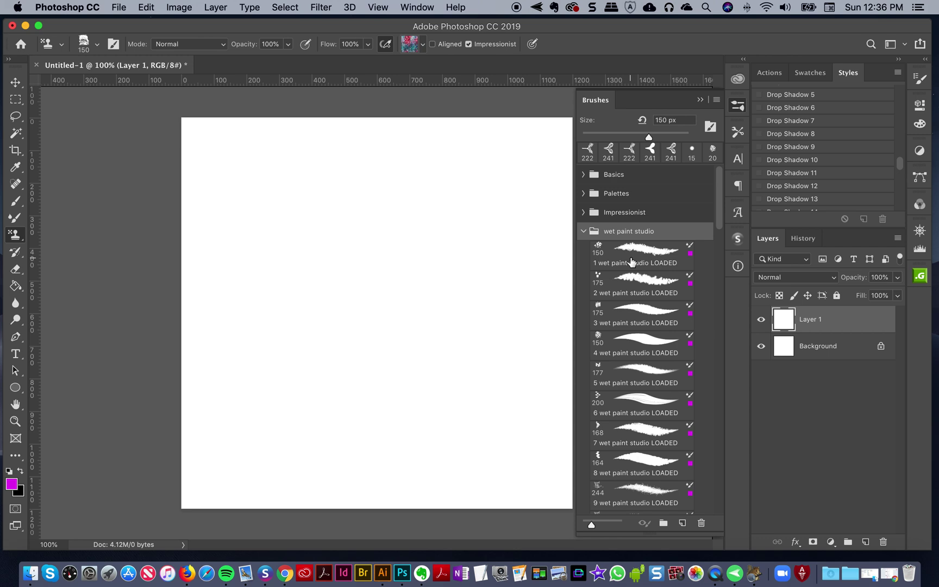
click(631, 262)
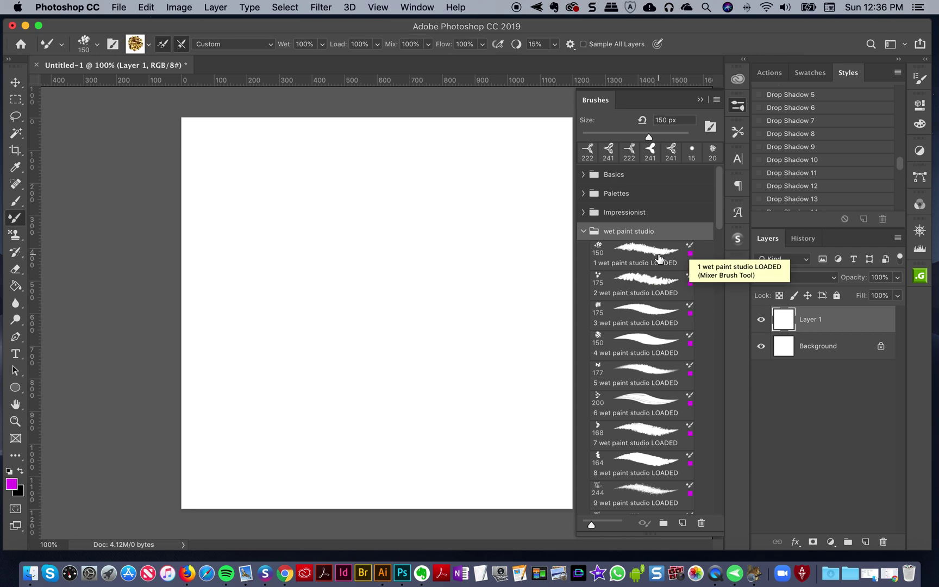
key(s)
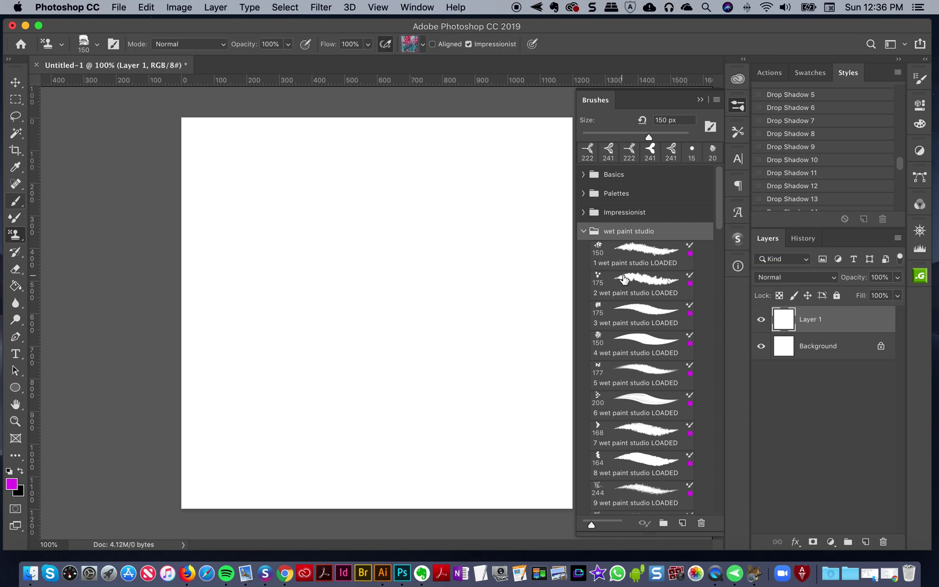
scroll(666, 321, down, 5)
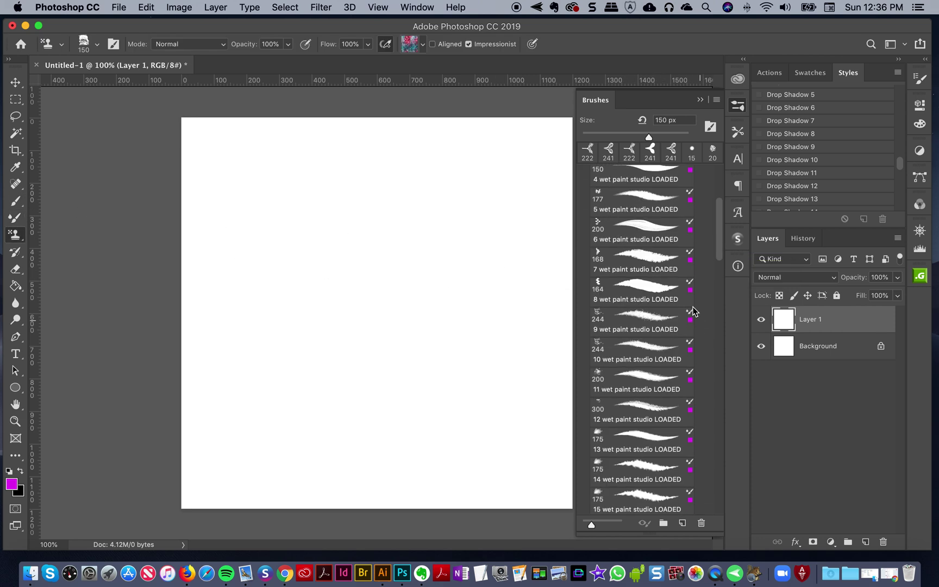
scroll(674, 318, down, 10)
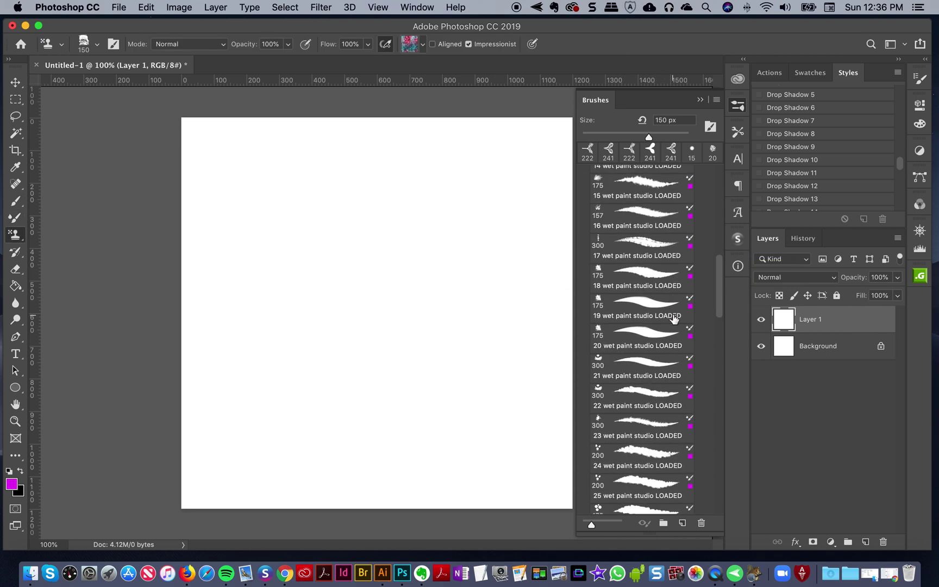
scroll(674, 319, up, 12)
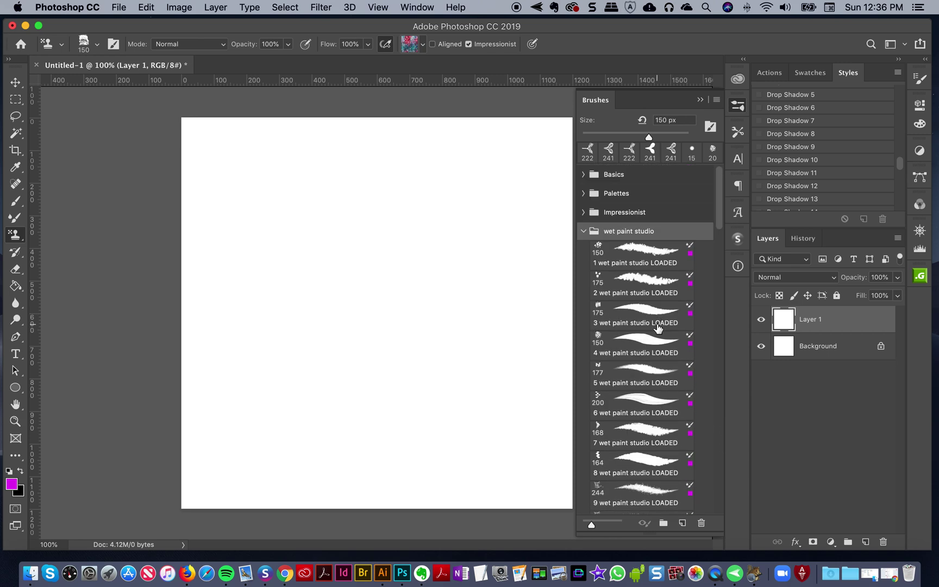
click(583, 231)
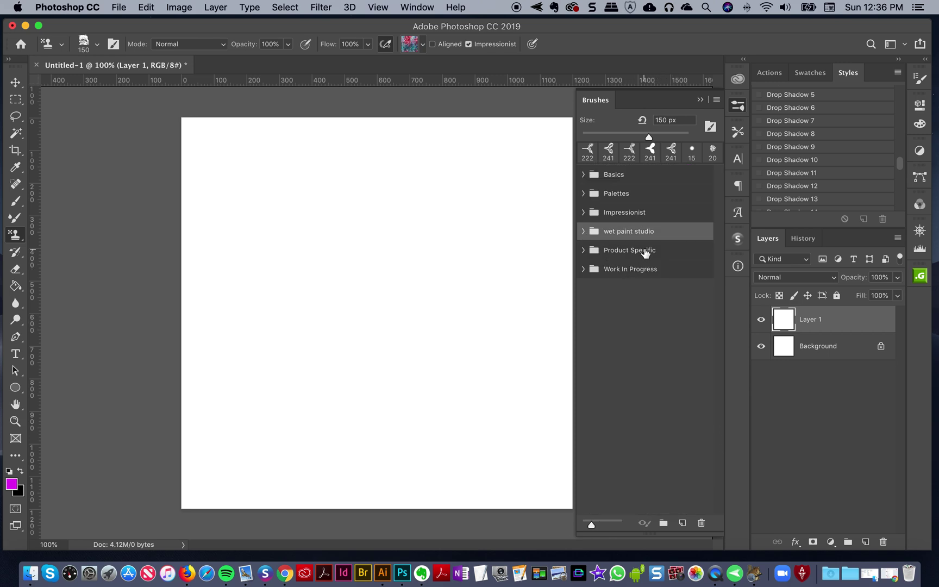
click(584, 251)
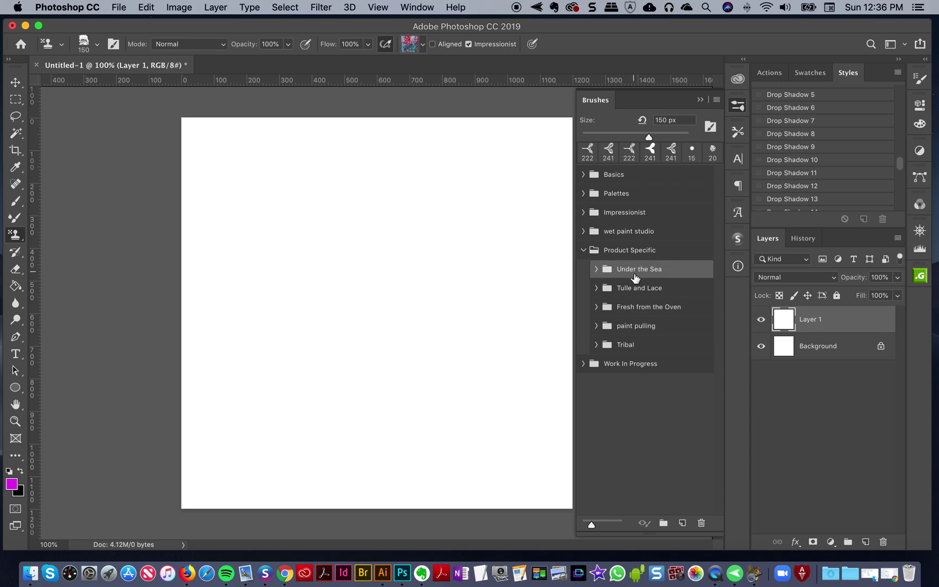
click(596, 270)
click(596, 270)
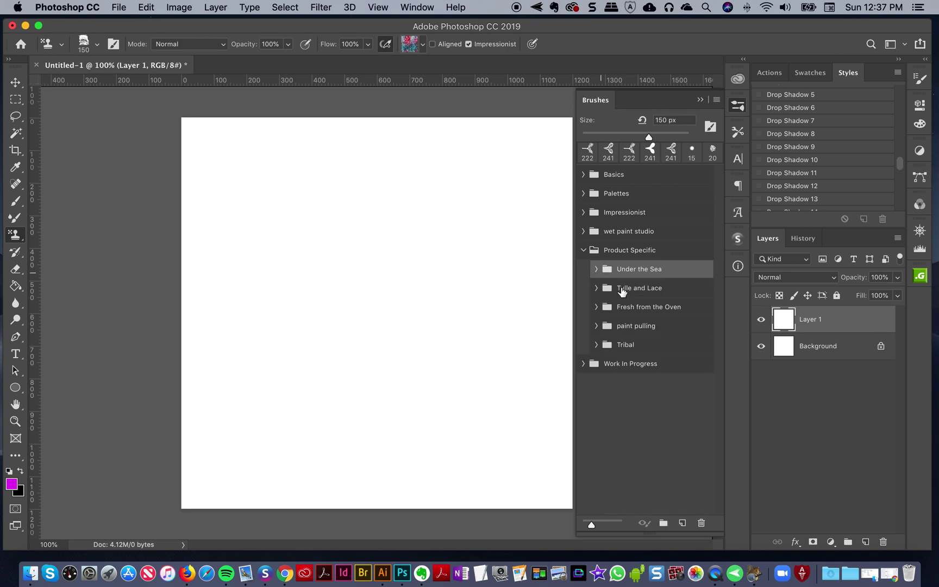
click(596, 271)
click(596, 271)
click(597, 289)
click(597, 288)
click(663, 308)
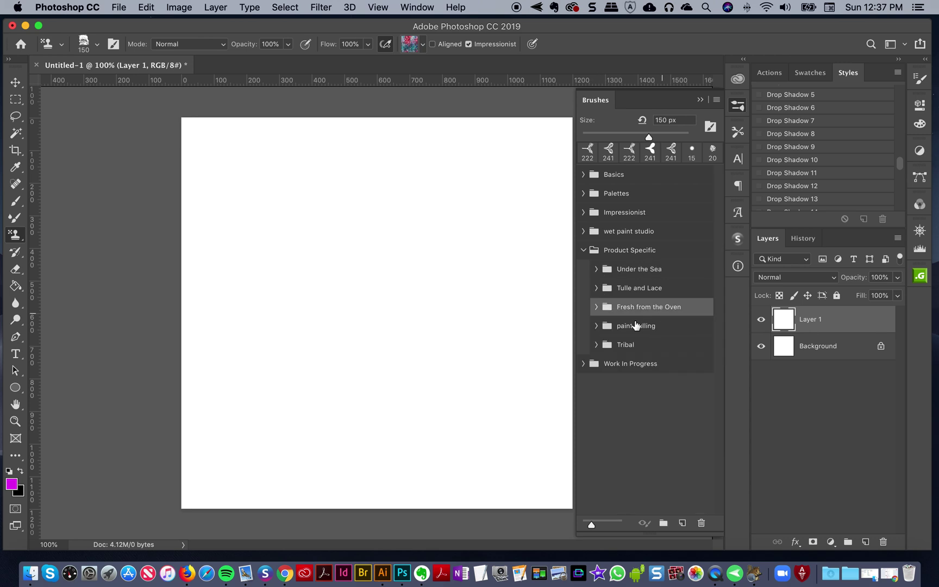
click(596, 307)
click(596, 307)
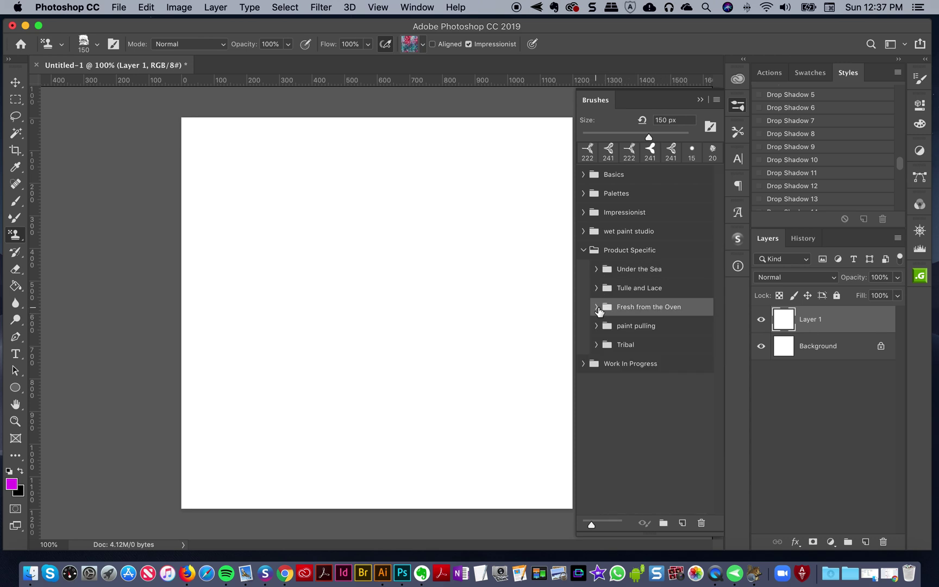
click(637, 329)
click(646, 346)
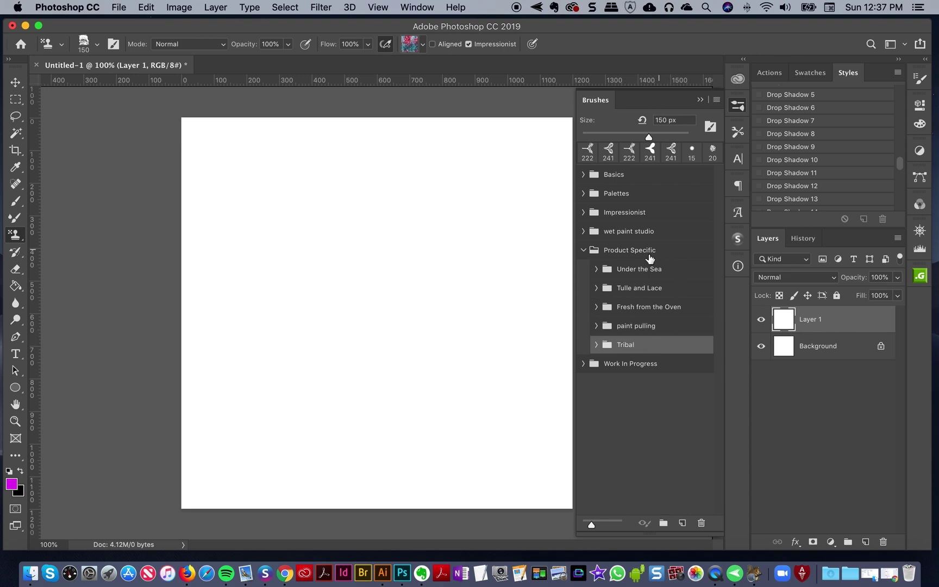
click(594, 257)
click(583, 250)
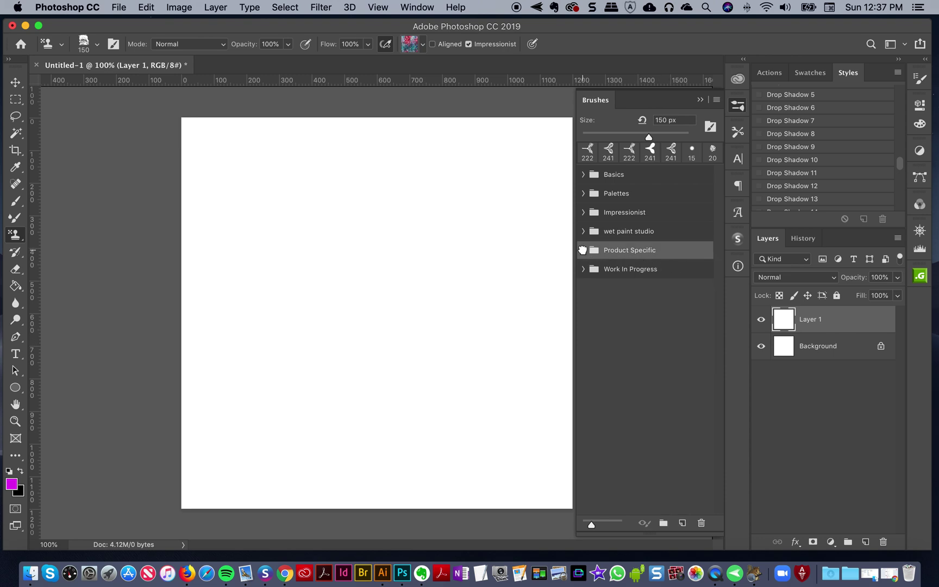
click(642, 270)
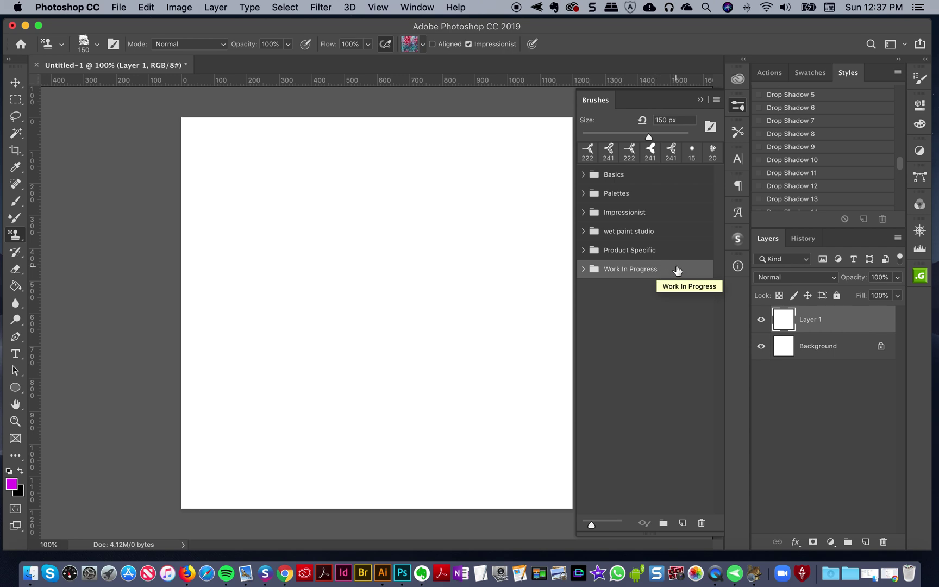
click(670, 250)
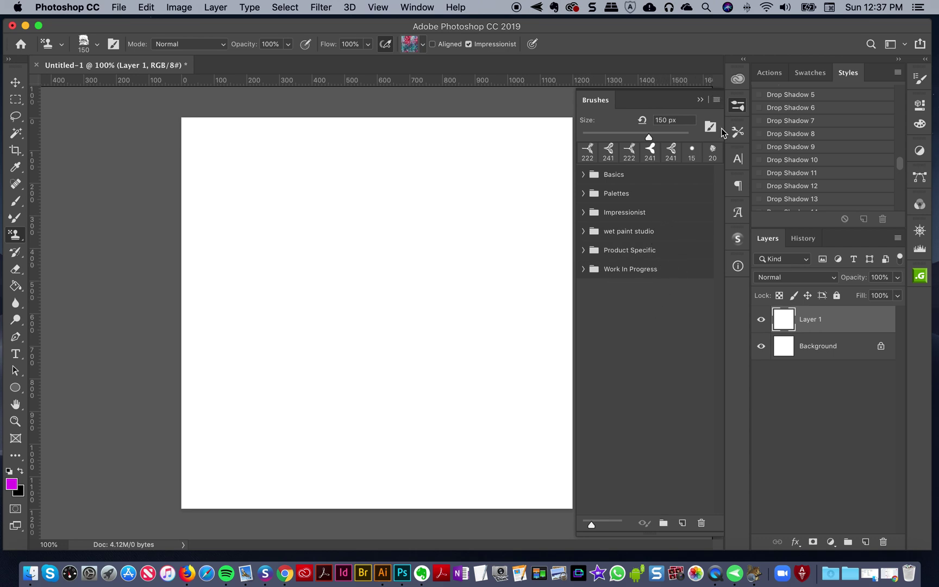
click(738, 134)
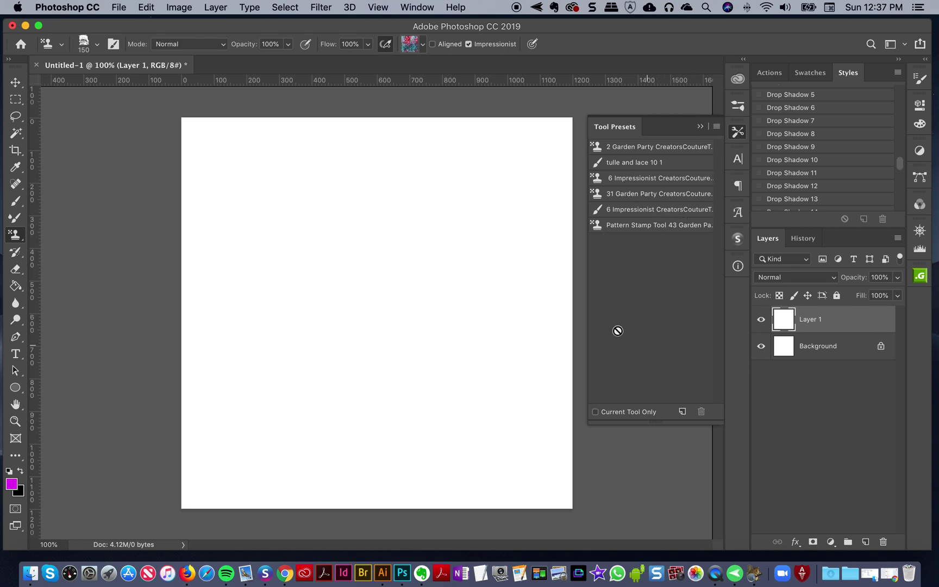
click(737, 132)
click(737, 106)
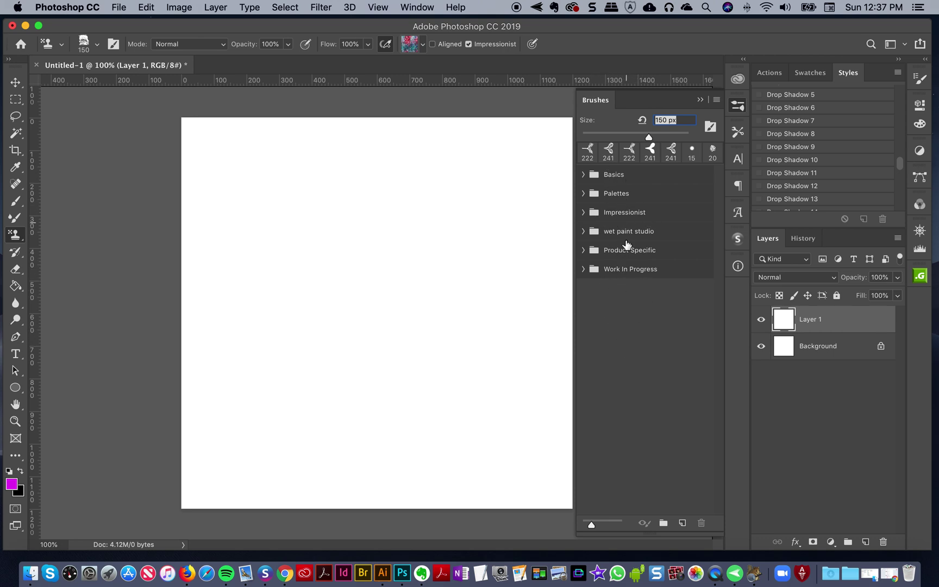
Paint a teal and grey stroke left of centre with Modern Impressionist brush 2
click(585, 212)
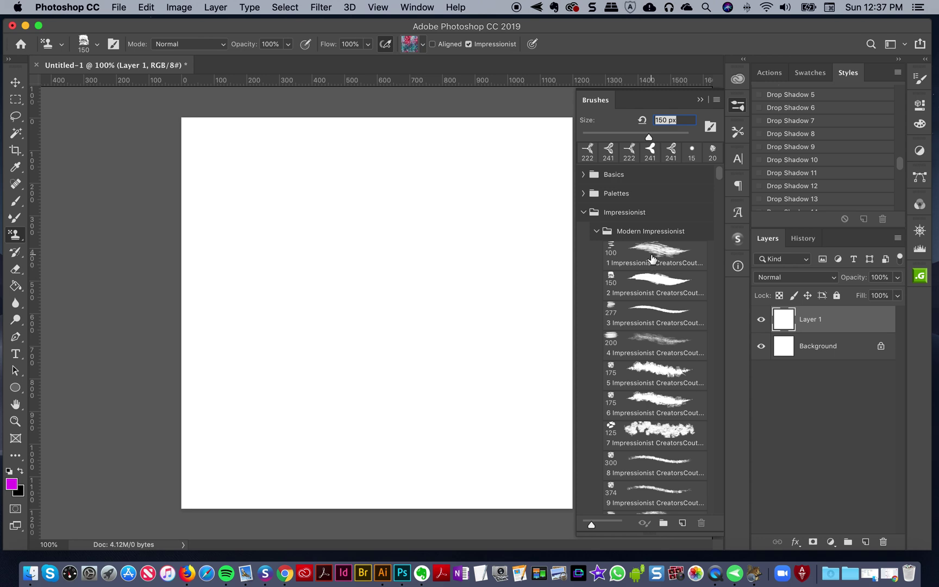
click(644, 297)
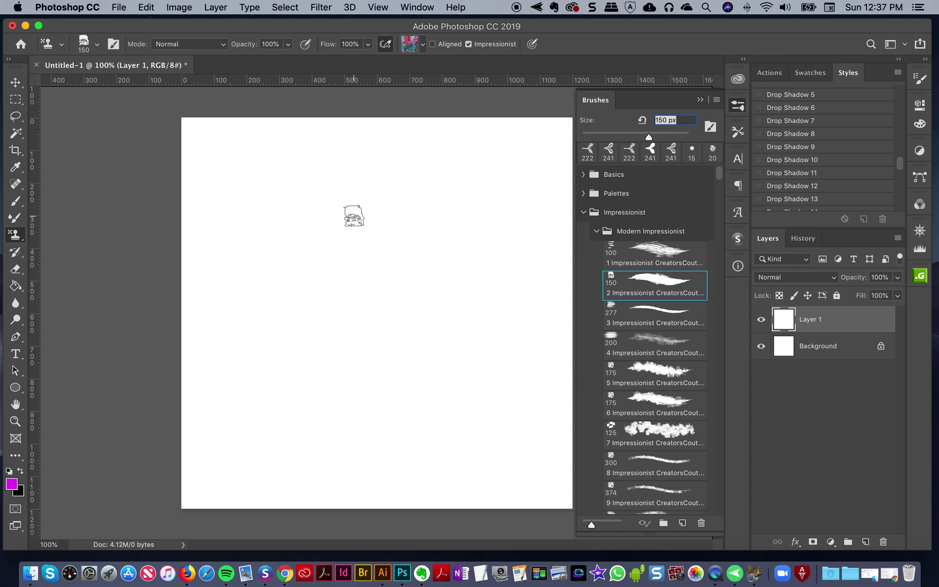
click(353, 215)
drag(350, 231, 353, 245)
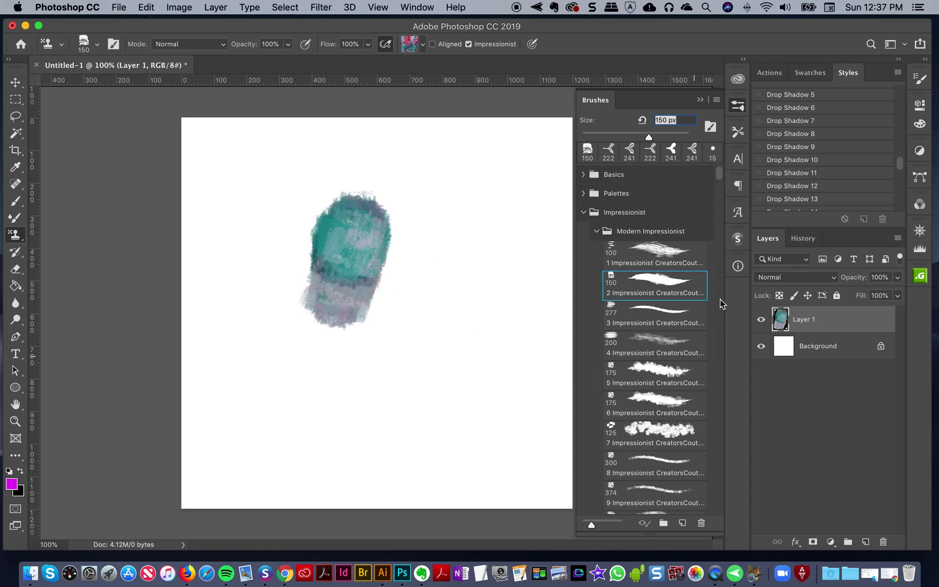
click(920, 79)
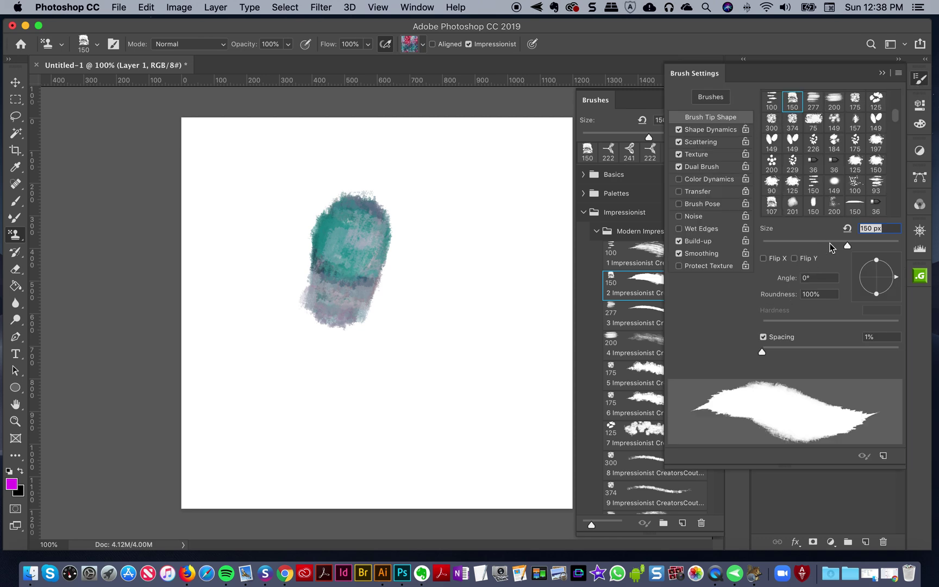
Set the brush to 99 px with 21% spacing and save it as CreatorsCoutureTM 1489
click(830, 244)
click(784, 352)
click(776, 352)
click(919, 79)
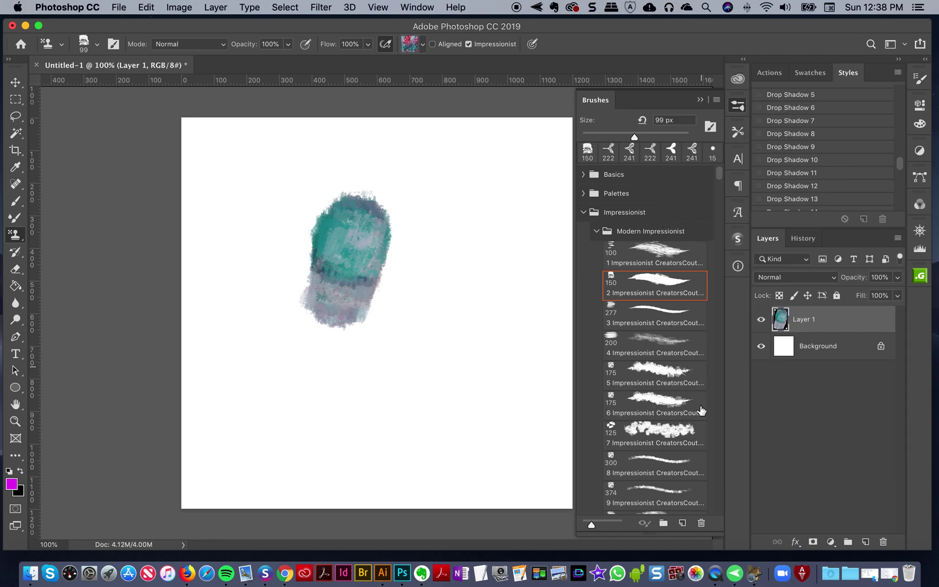
click(682, 523)
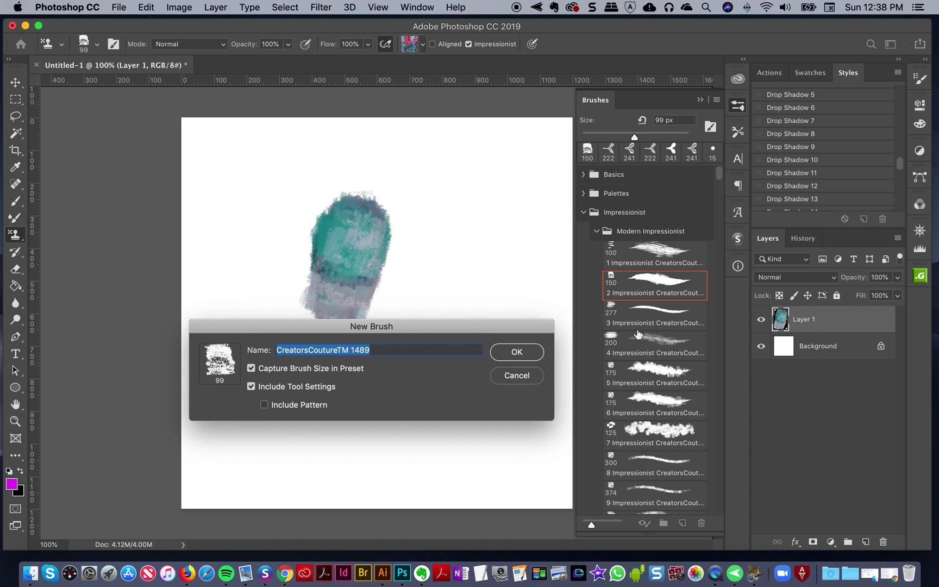
click(514, 355)
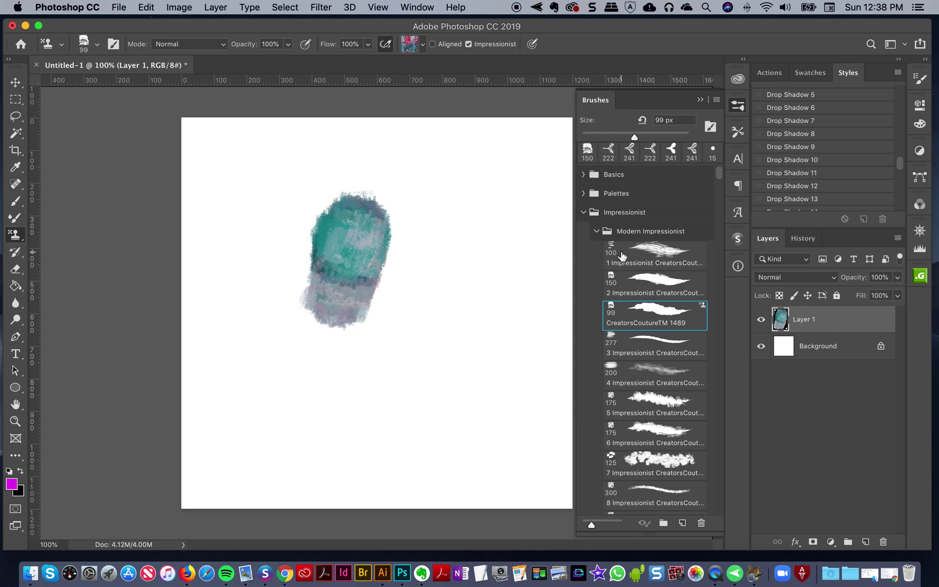
Select the CreatorsCoutureTM 1489 preset and delete it from the Modern Impressionist folder
click(619, 256)
click(622, 291)
click(625, 316)
click(643, 352)
click(634, 375)
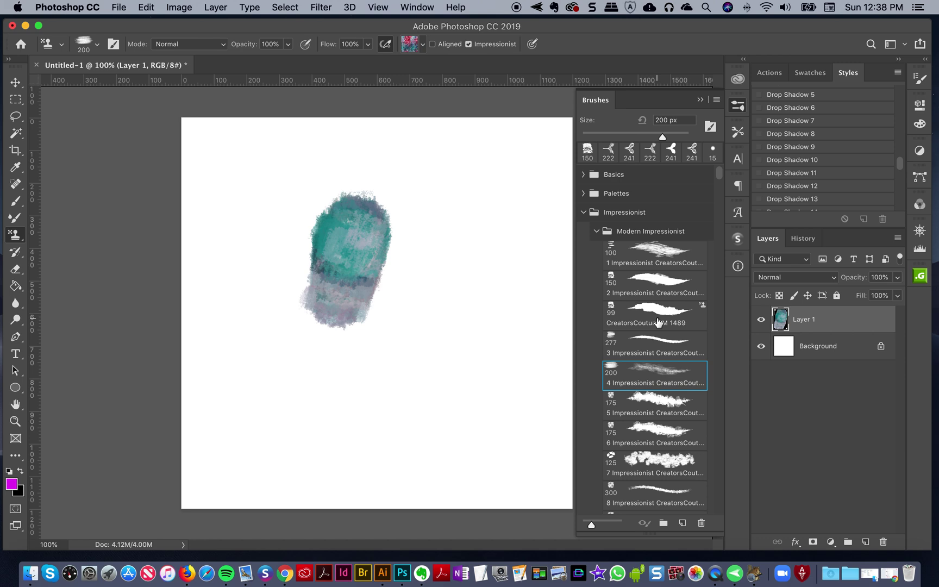
click(658, 315)
click(701, 523)
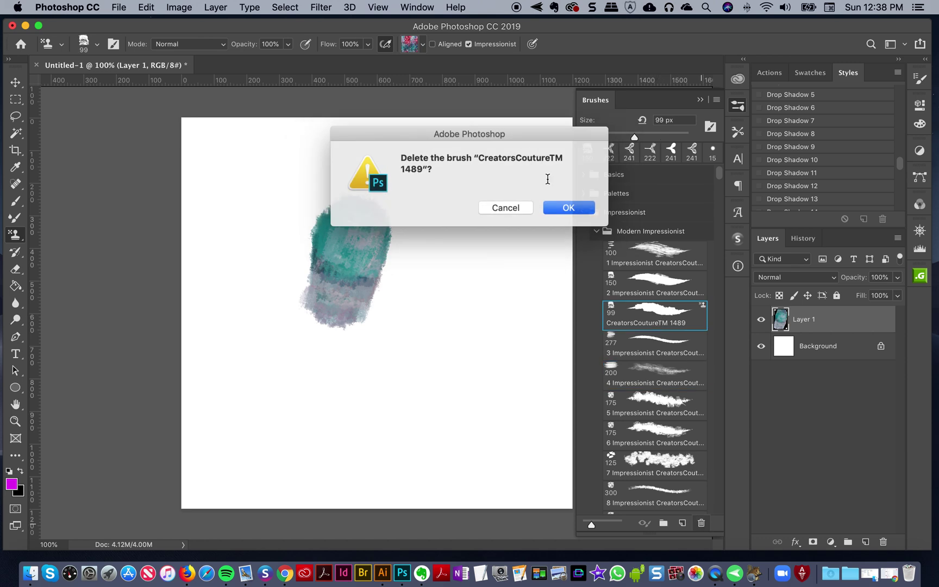
click(567, 207)
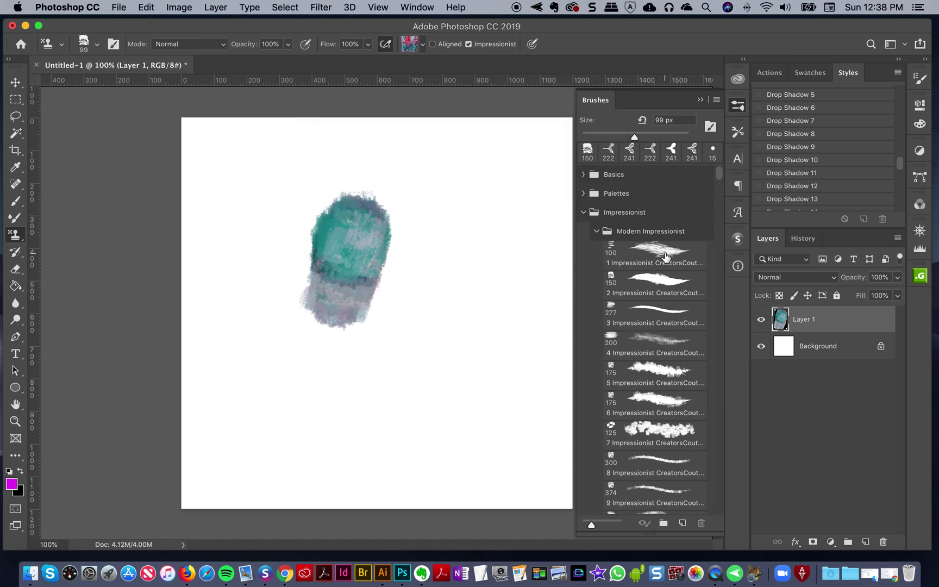
Reselect Modern Impressionist brush 2 and check its Scattering settings
click(653, 287)
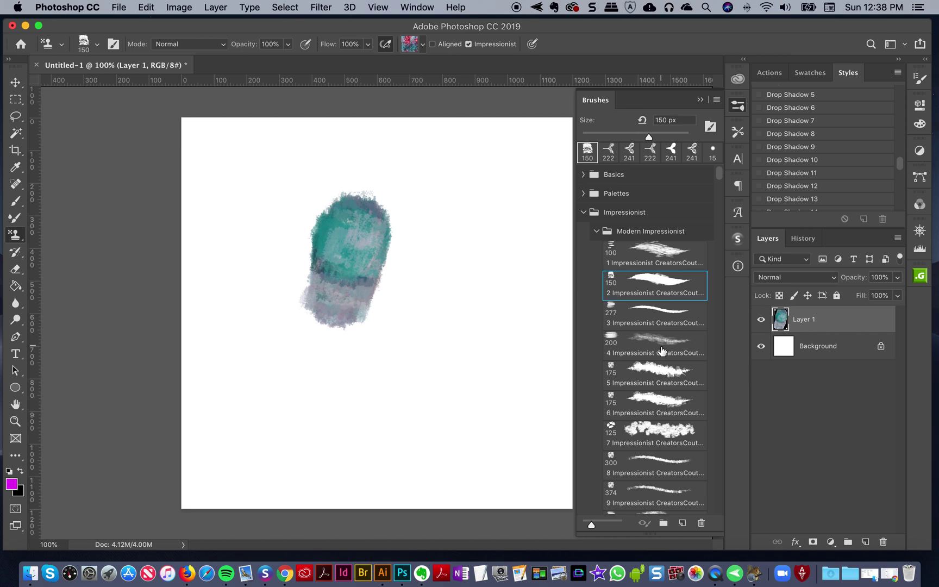
click(920, 79)
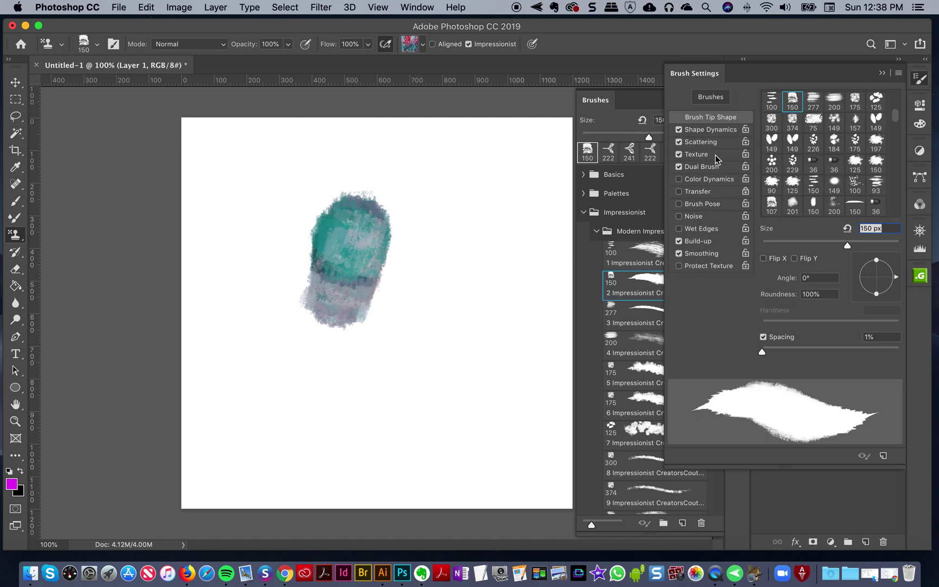
click(704, 142)
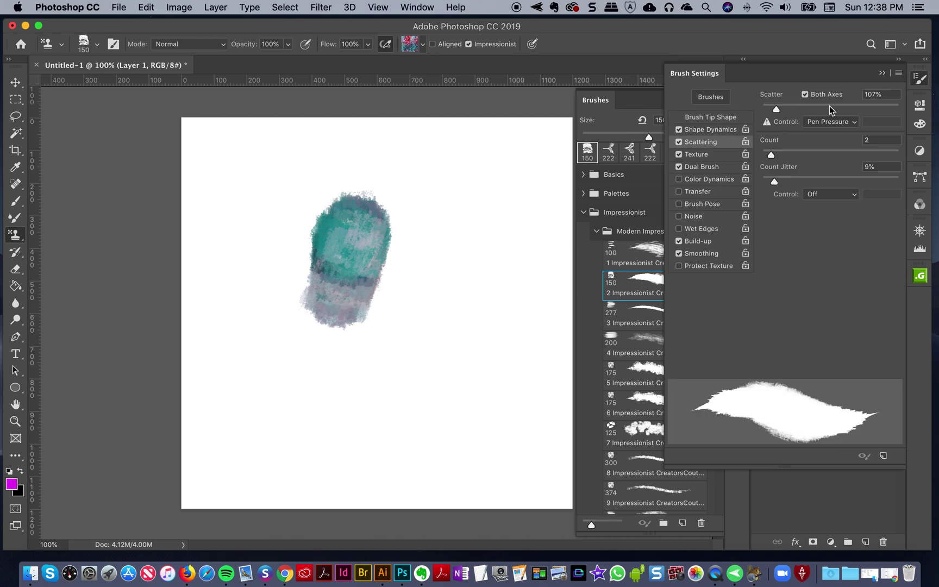
click(920, 79)
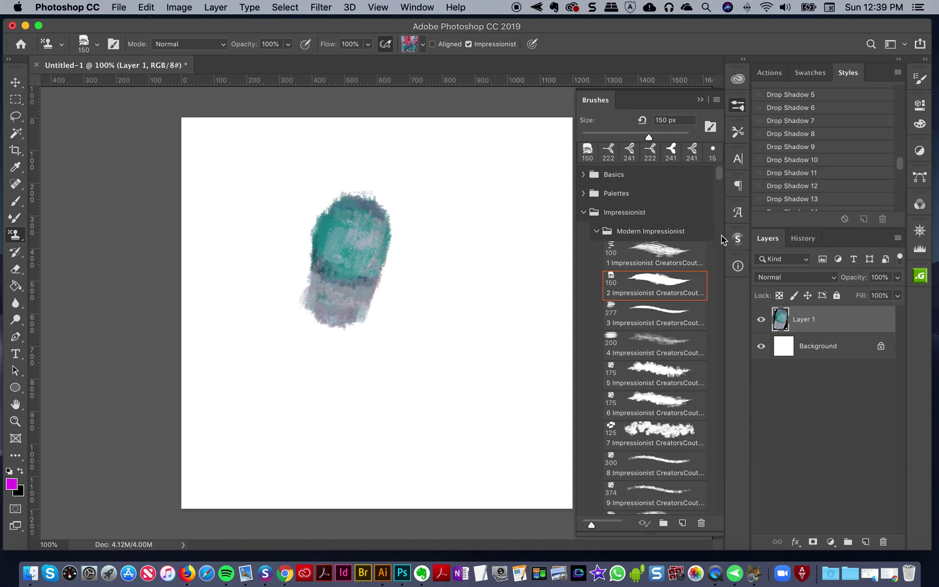
scroll(719, 178, down, 1)
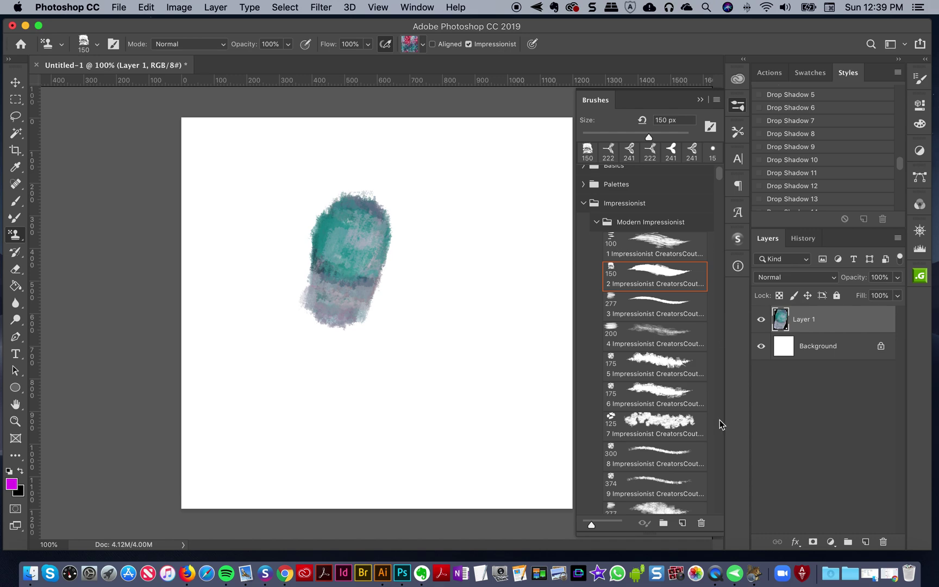
scroll(718, 485, down, 20)
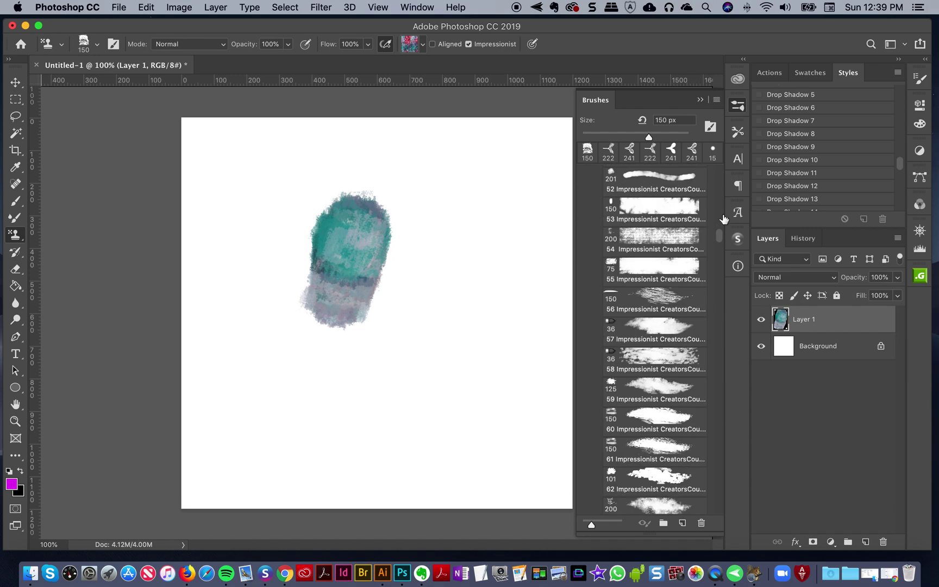
scroll(718, 348, down, 20)
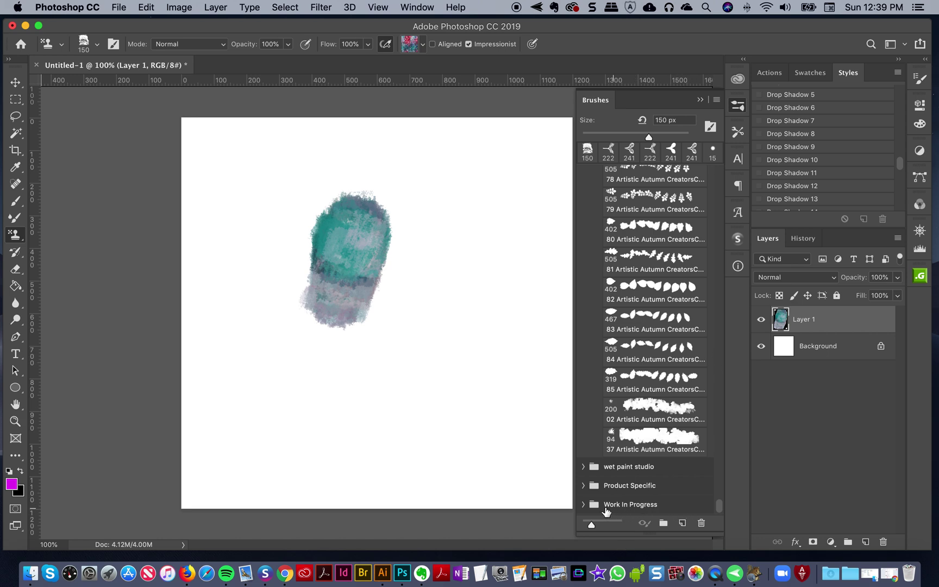
click(680, 504)
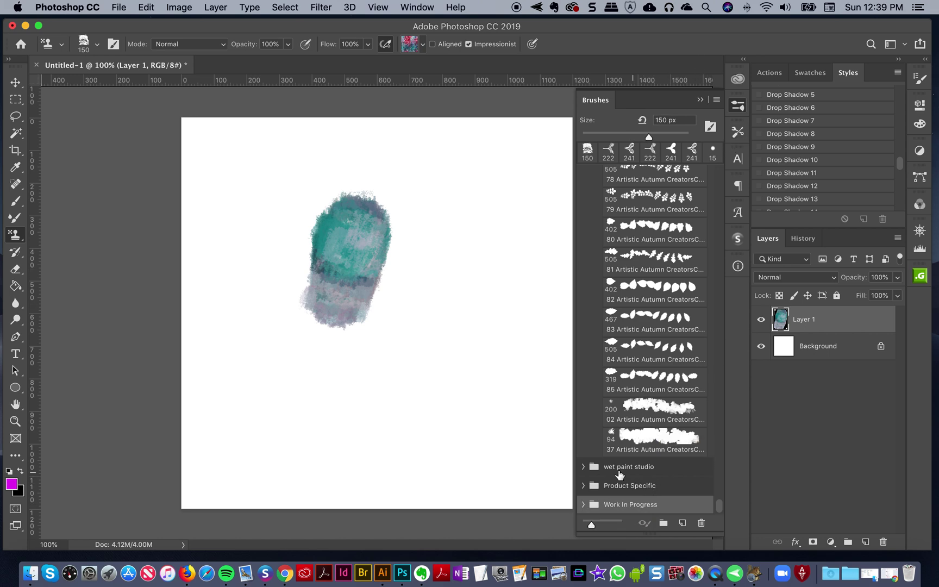
click(658, 486)
click(583, 485)
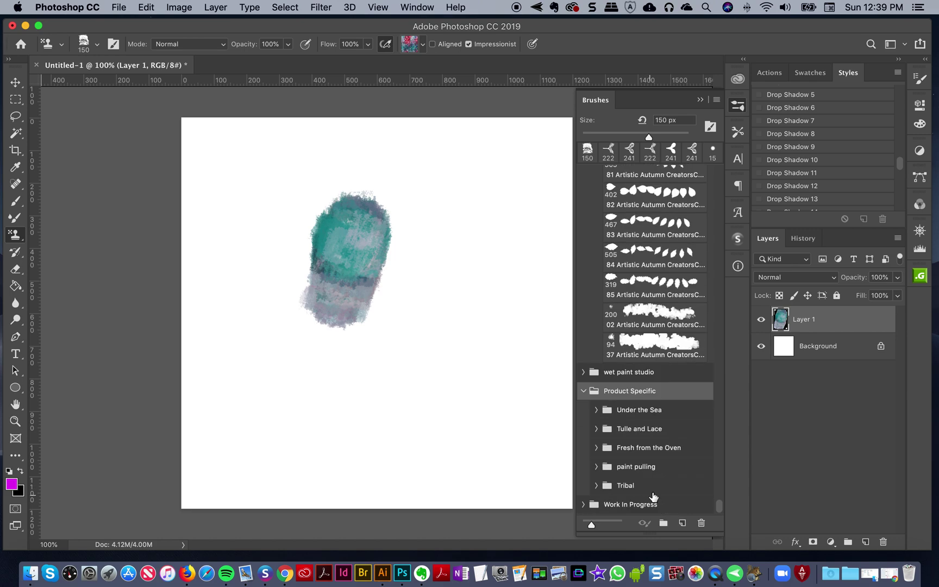
click(602, 488)
click(601, 487)
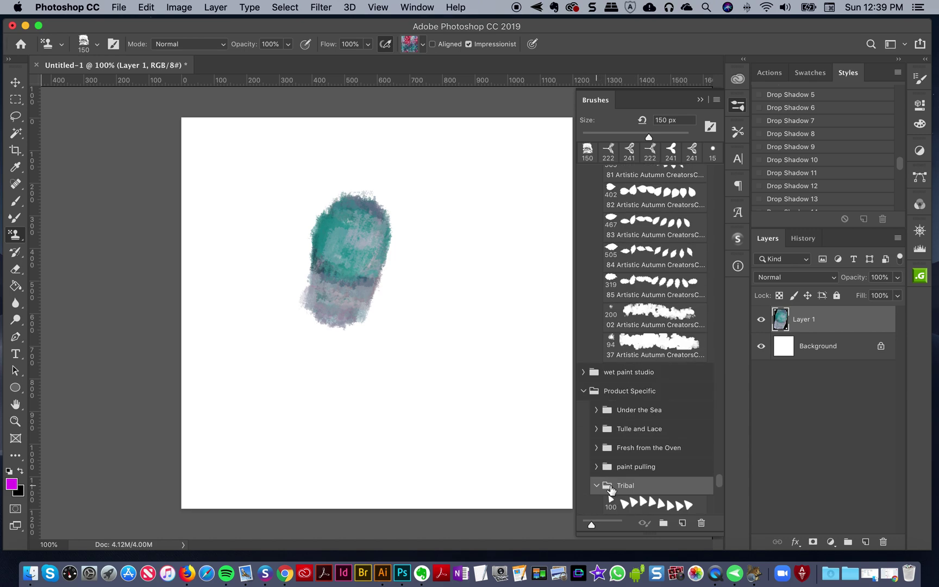
scroll(641, 491, down, 10)
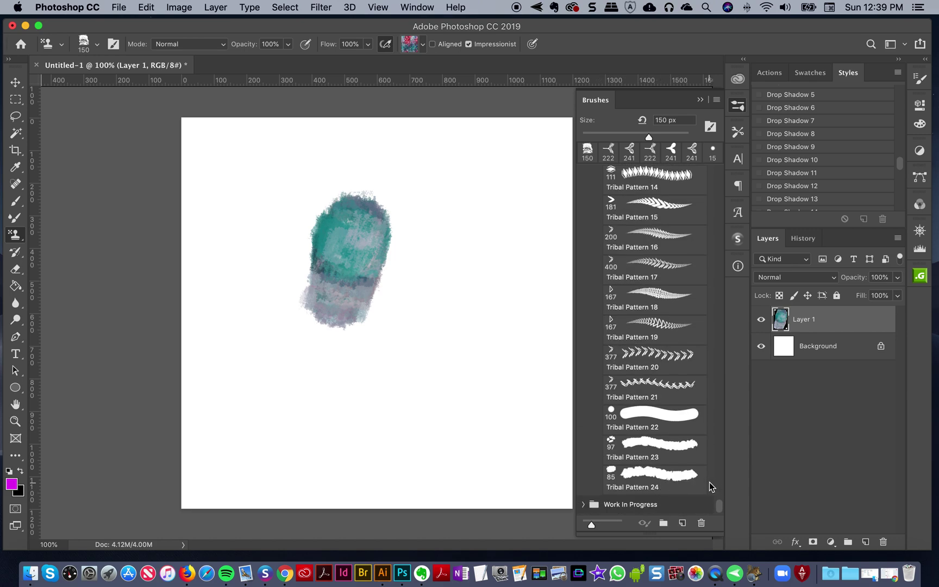
click(682, 523)
click(540, 352)
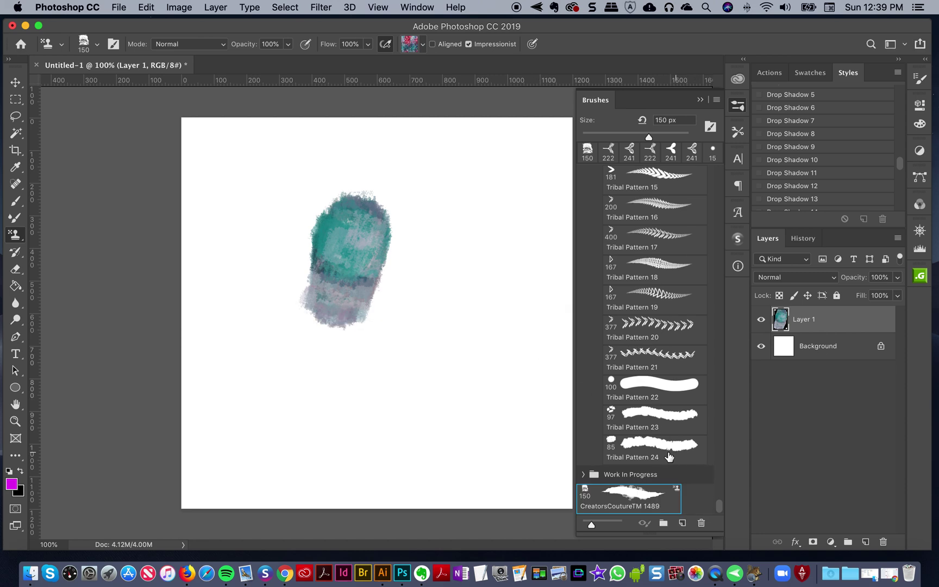
click(720, 456)
scroll(720, 452, down, 5)
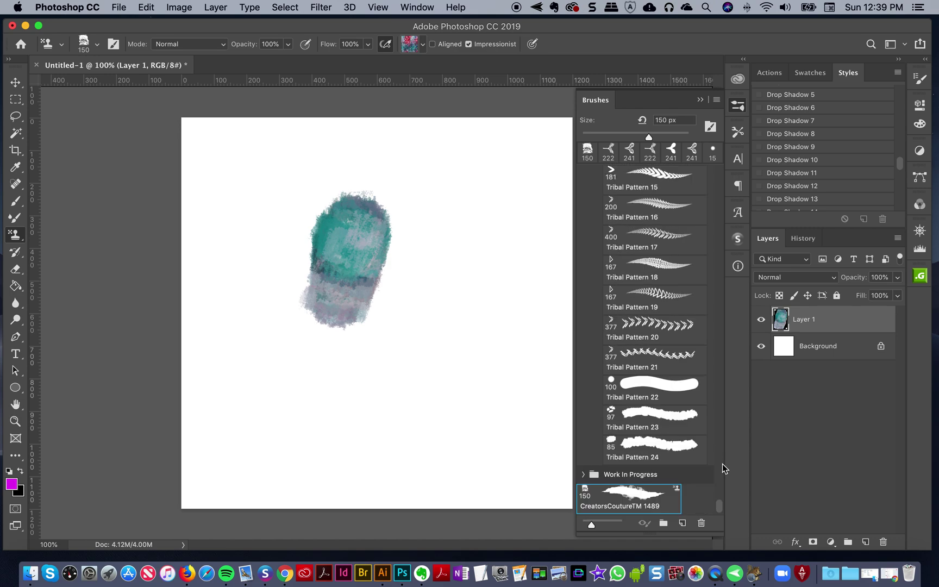
scroll(717, 478, up, 3)
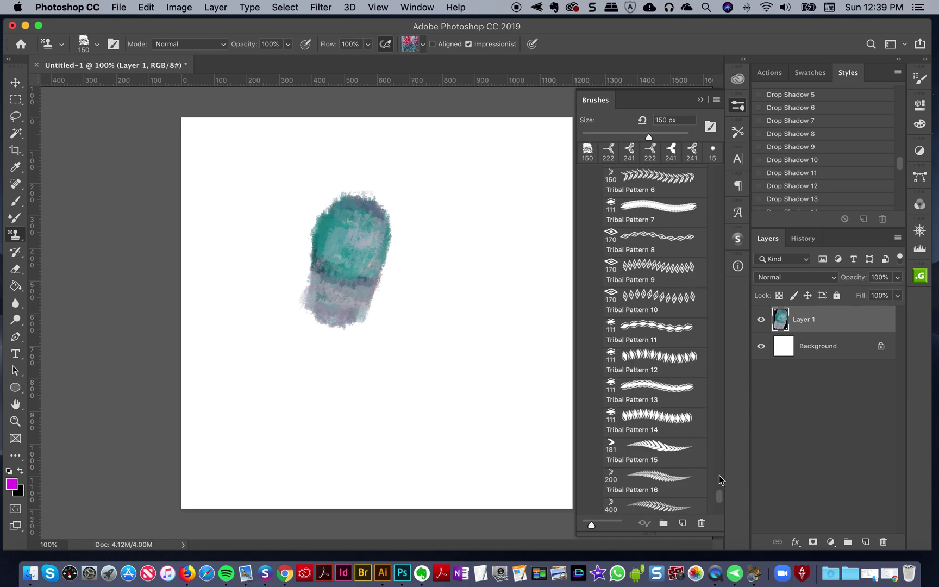
scroll(715, 462, down, 3)
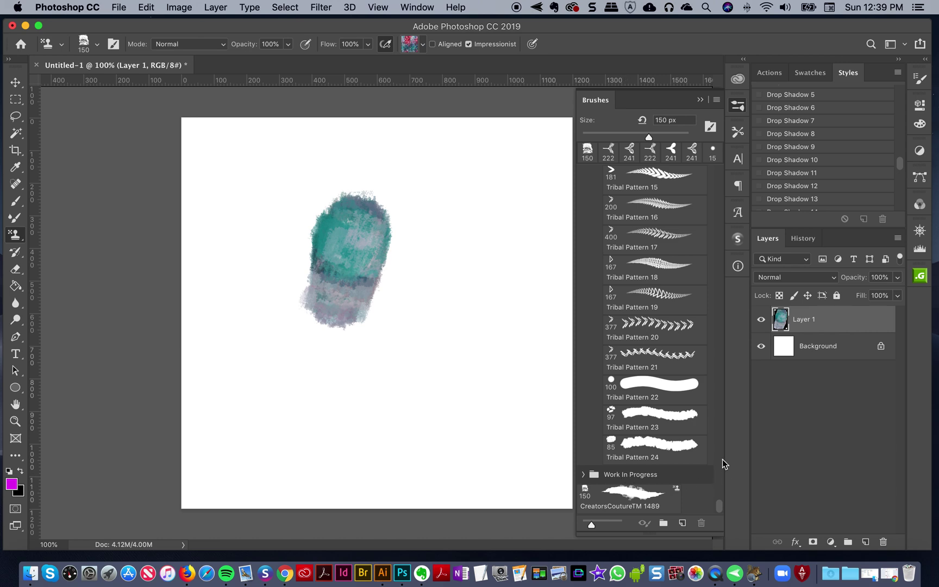
scroll(723, 459, up, 6)
scroll(706, 491, down, 6)
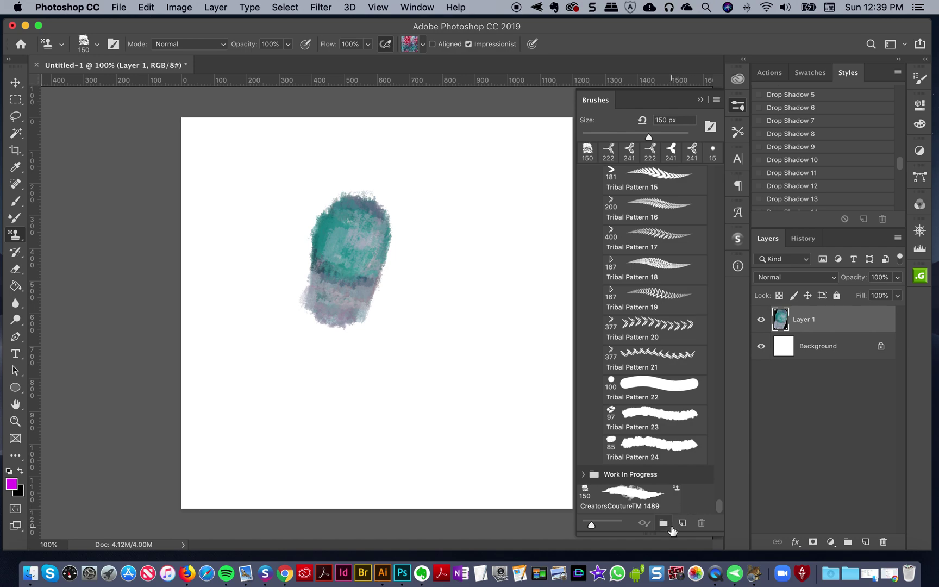
scroll(675, 439, up, 5)
scroll(675, 439, up, 10)
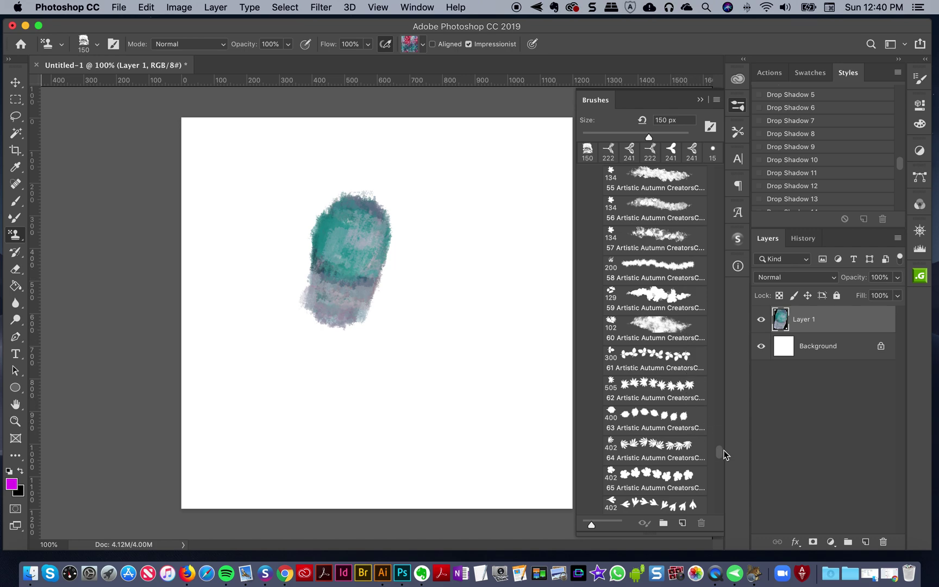
scroll(663, 326, down, 5)
click(618, 247)
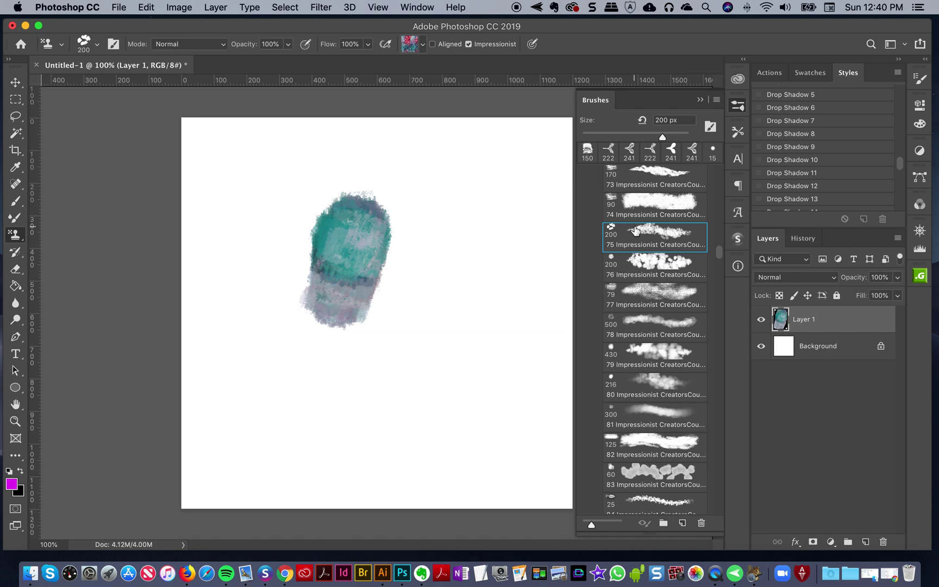
Save the current brush as Sampled Brush 25 1490, then delete that preset
click(682, 523)
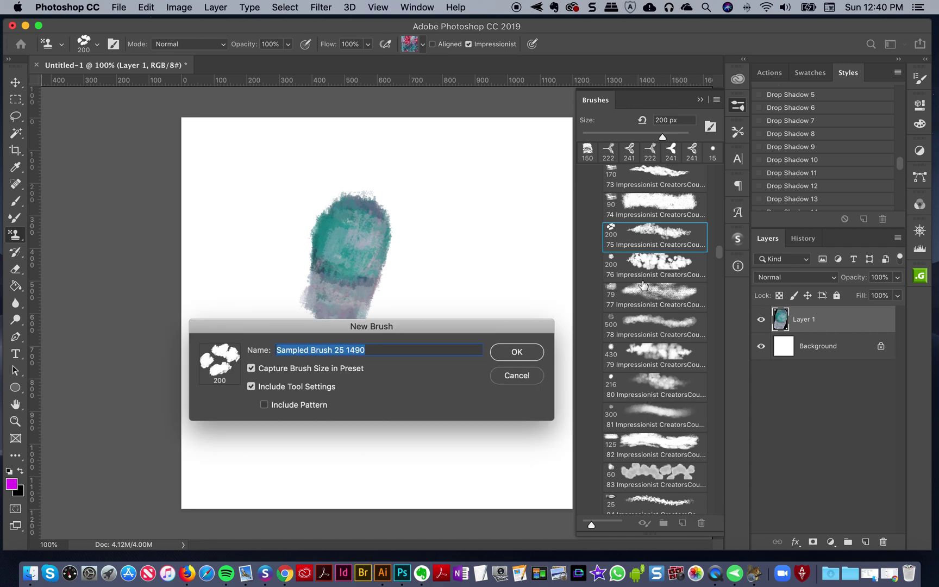
click(517, 352)
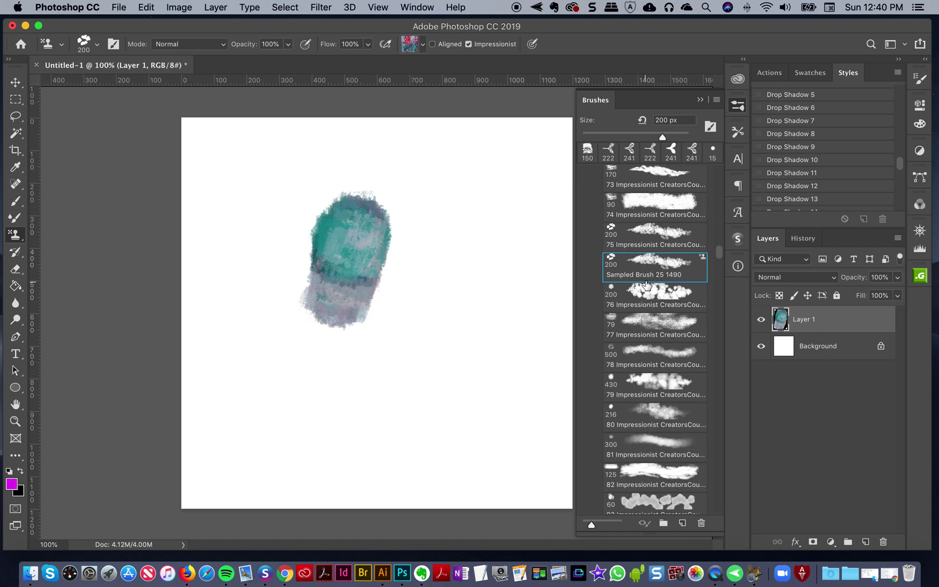
click(702, 523)
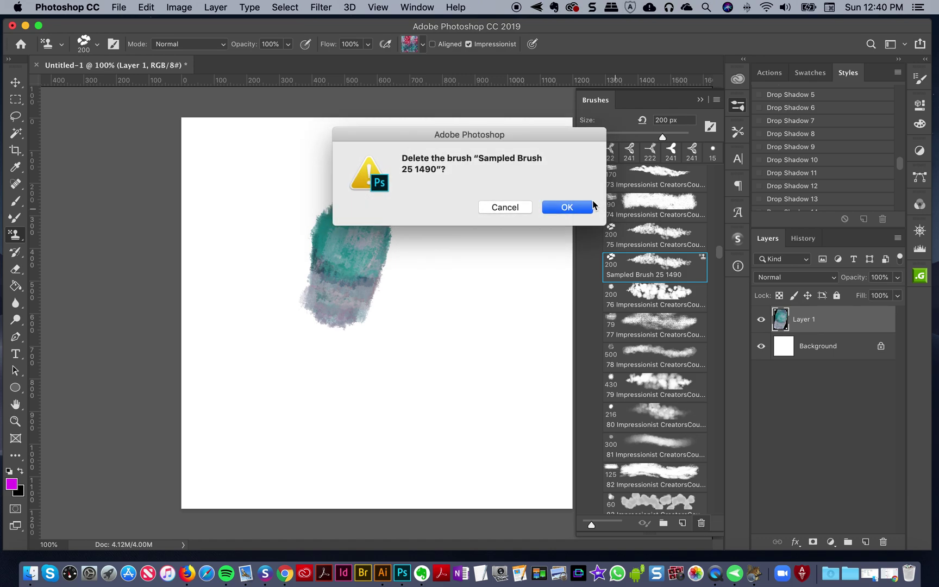
click(562, 205)
Create a brush group named 'work in progress' and stamp a Tribal Pattern 19 triangle top right
scroll(689, 472, down, 10)
scroll(690, 472, down, 15)
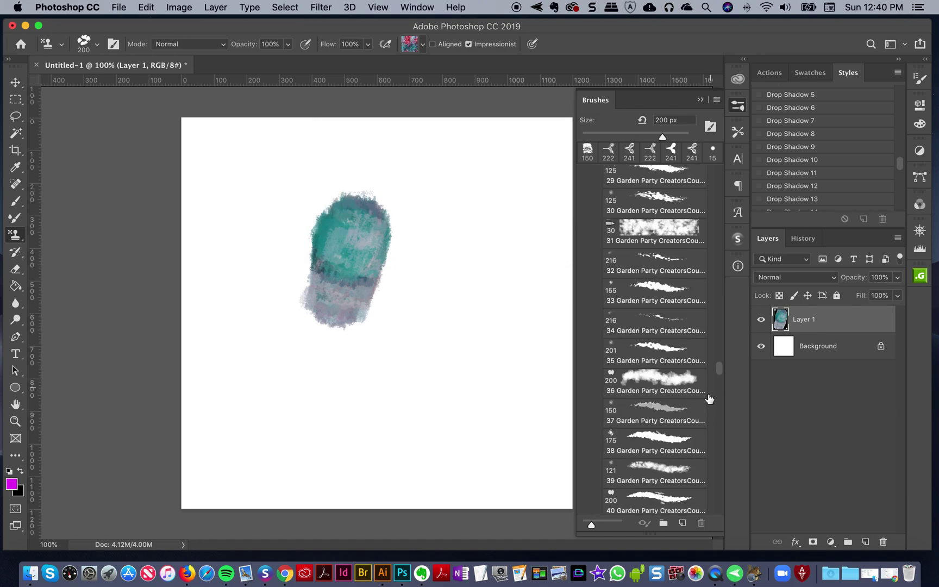
click(663, 523)
text(work in progre)
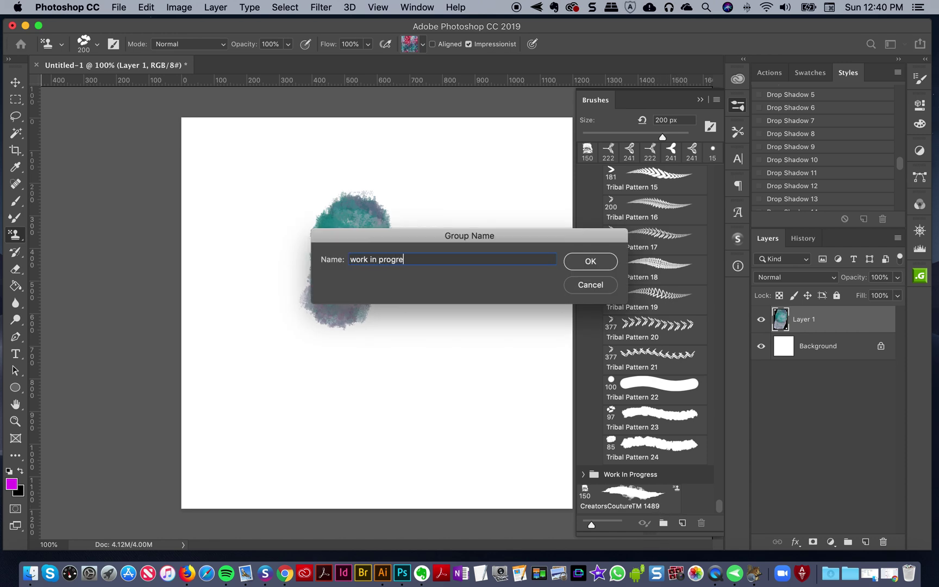
text(ss)
key(Return)
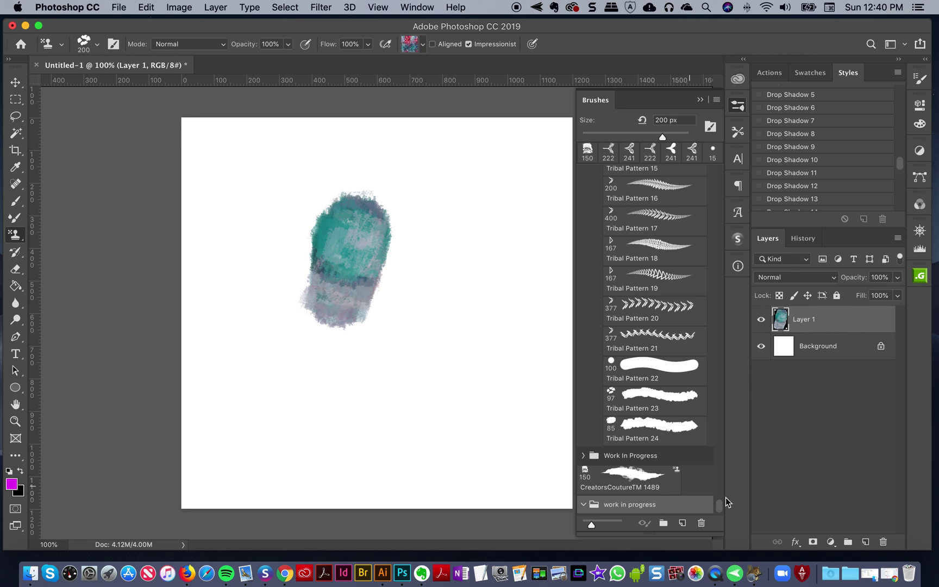
click(646, 277)
click(510, 223)
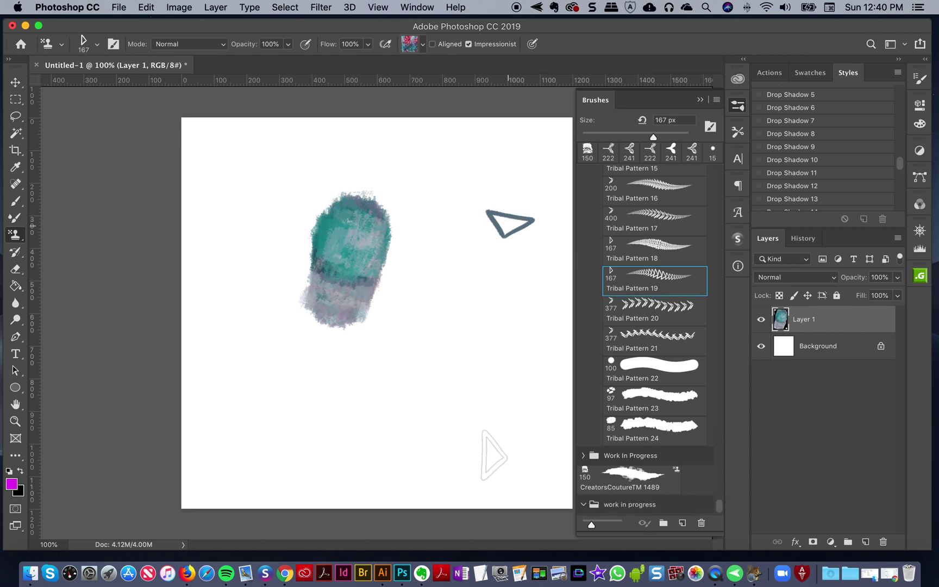
Paint a triangle column down the right, save that brush into 'work in progress', pick CreatorsCoutureTM 1489
shift+click(494, 456)
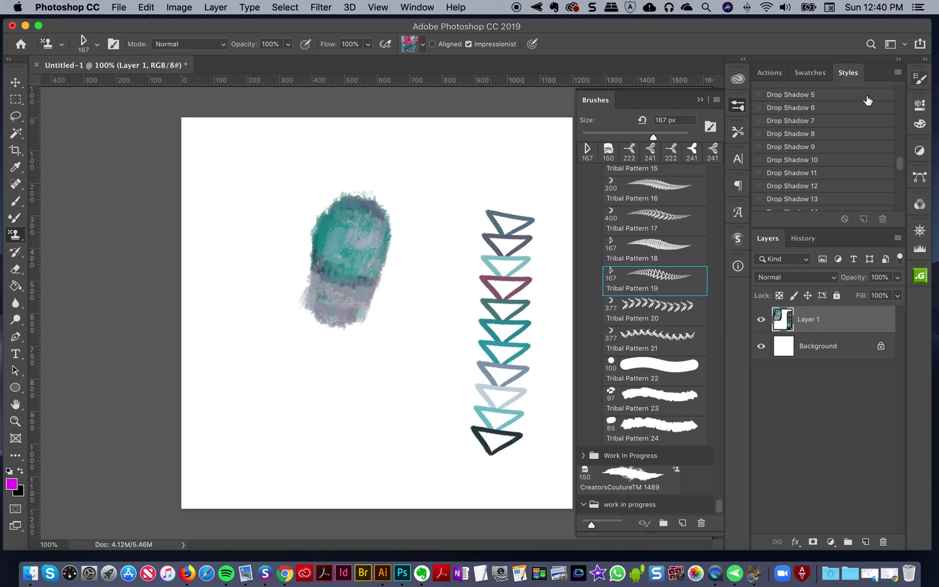
click(624, 505)
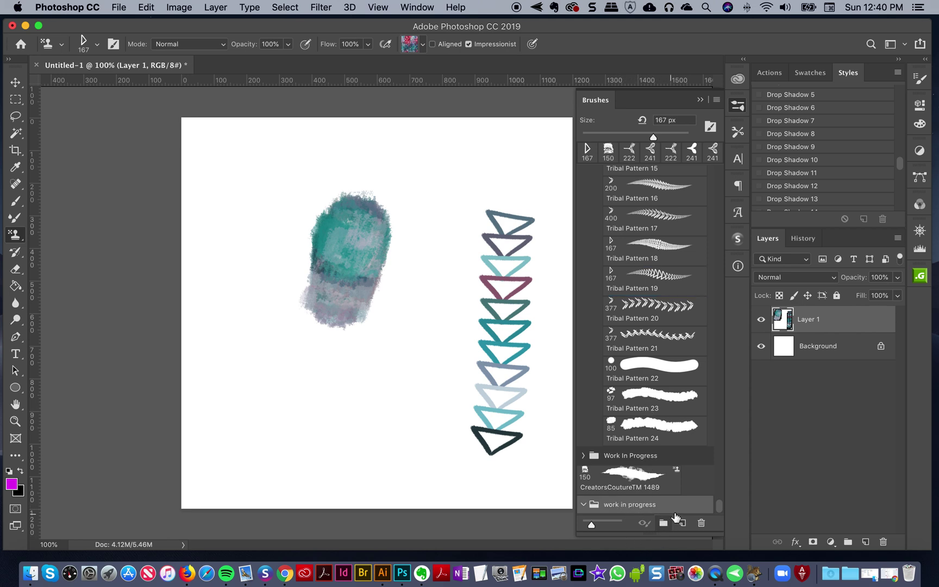
click(681, 524)
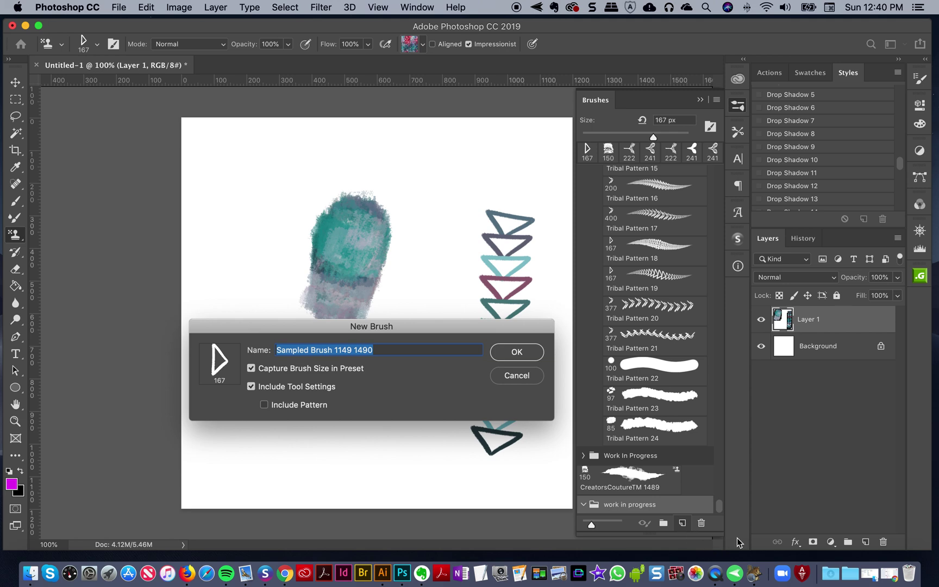
click(513, 354)
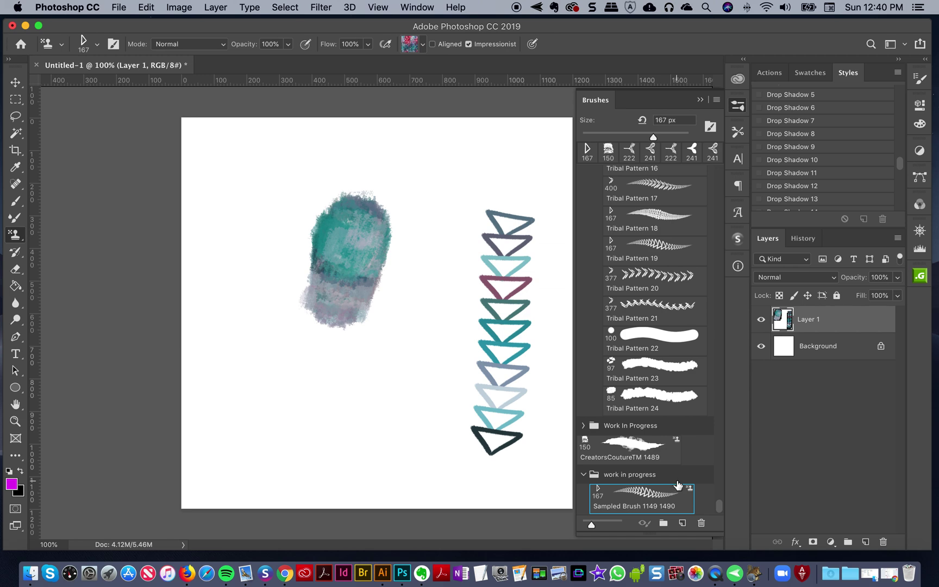
click(648, 454)
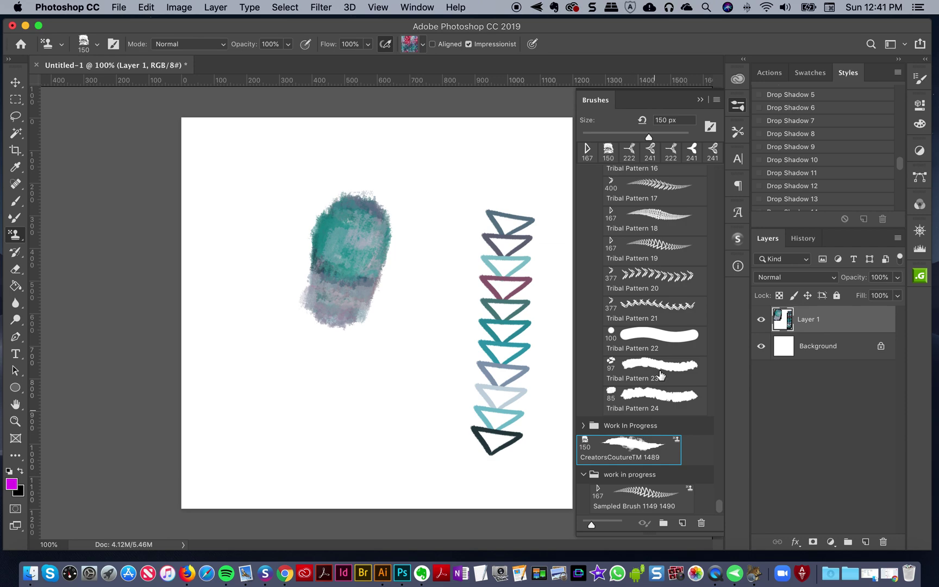
scroll(664, 370, up, 15)
Collapse the Modern Impressionist, Impressionist and Product Specific brush groups
scroll(665, 369, up, 3)
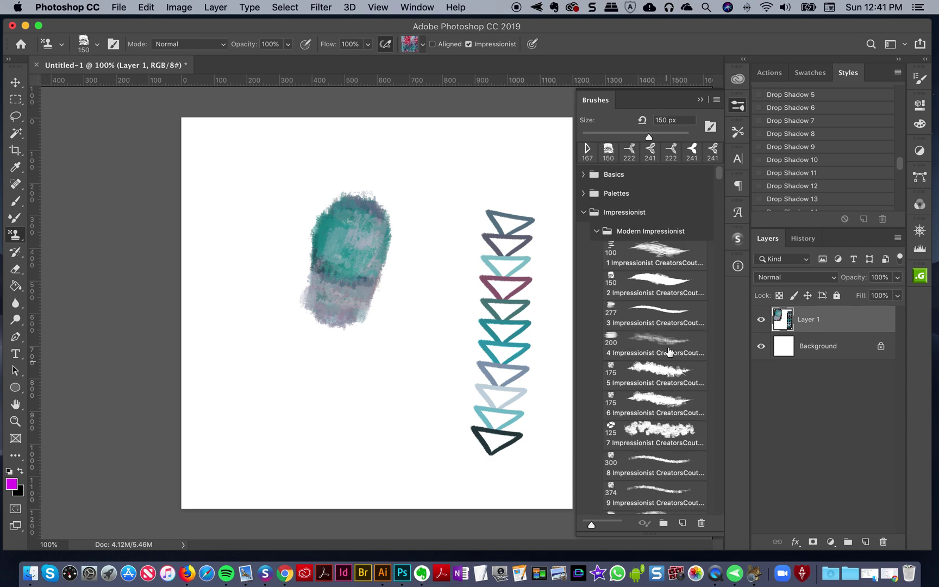
click(596, 231)
click(585, 212)
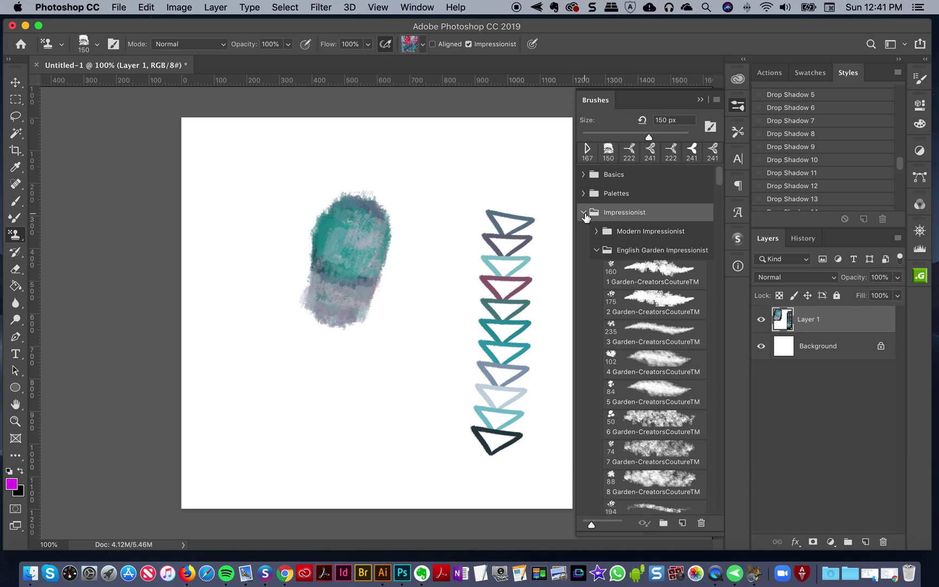
click(583, 249)
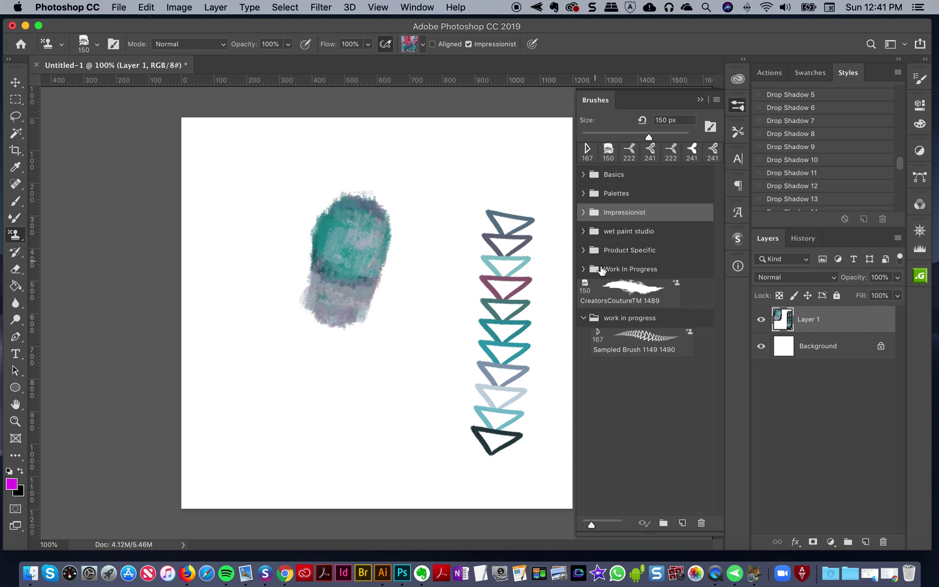
Select the Impressionist, wet paint studio and Product Specific groups, then minimize Photoshop
click(637, 193)
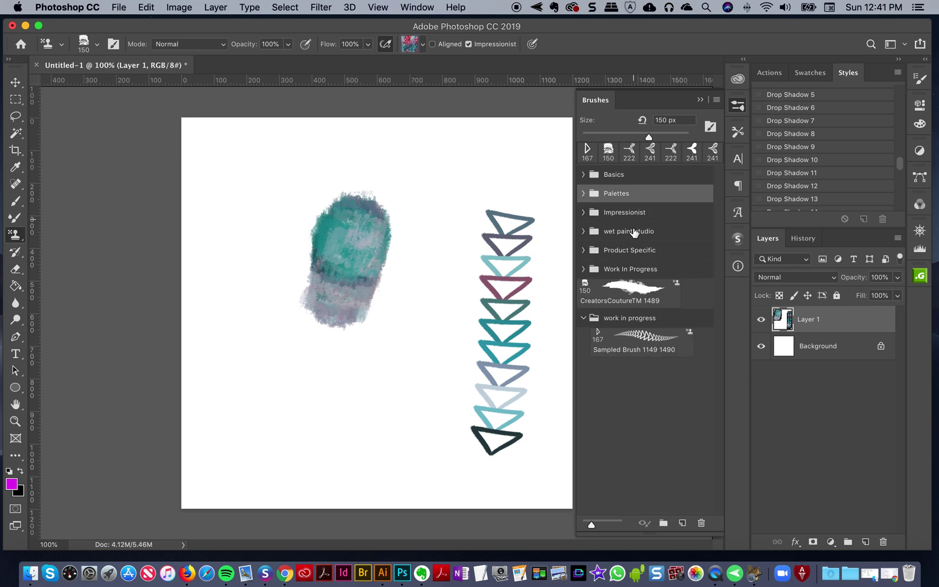
shift+click(621, 251)
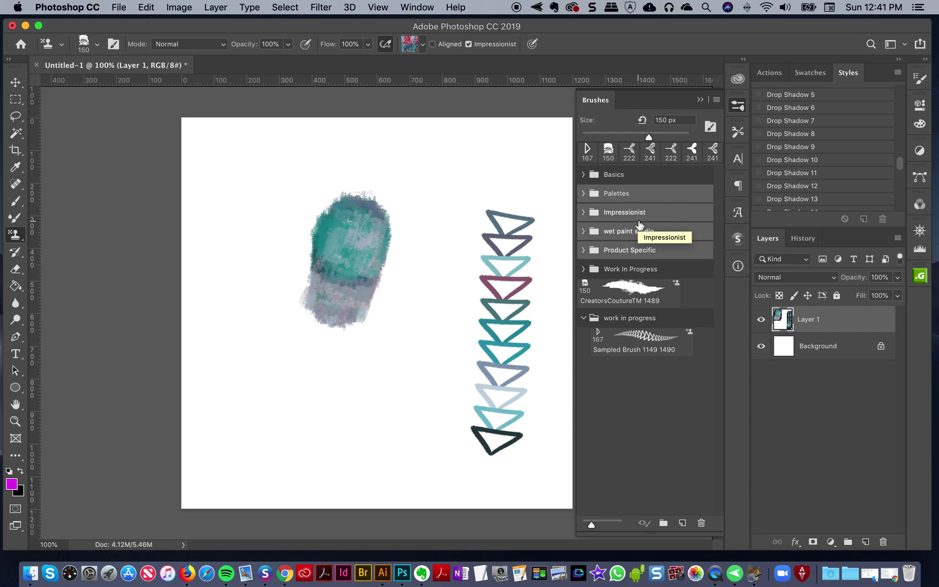
click(634, 196)
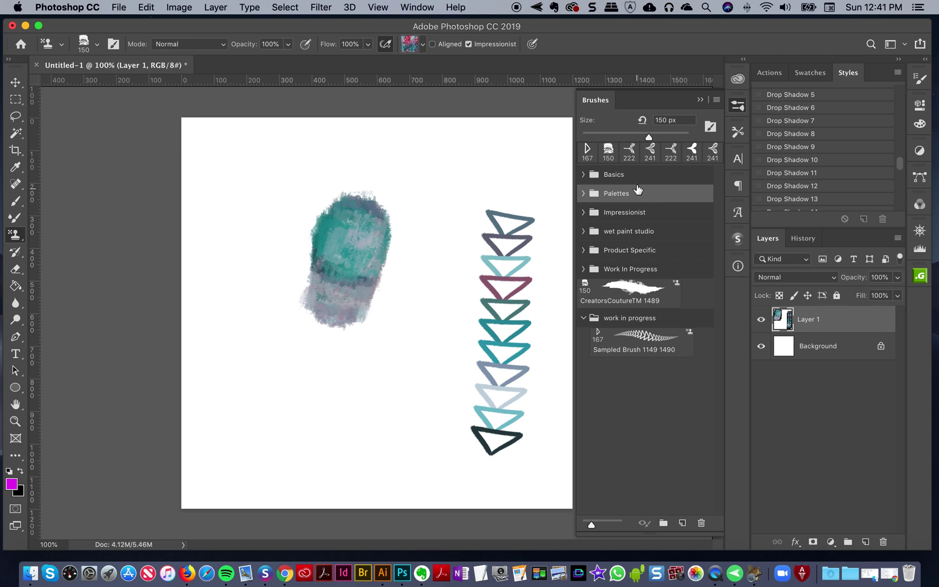
click(636, 215)
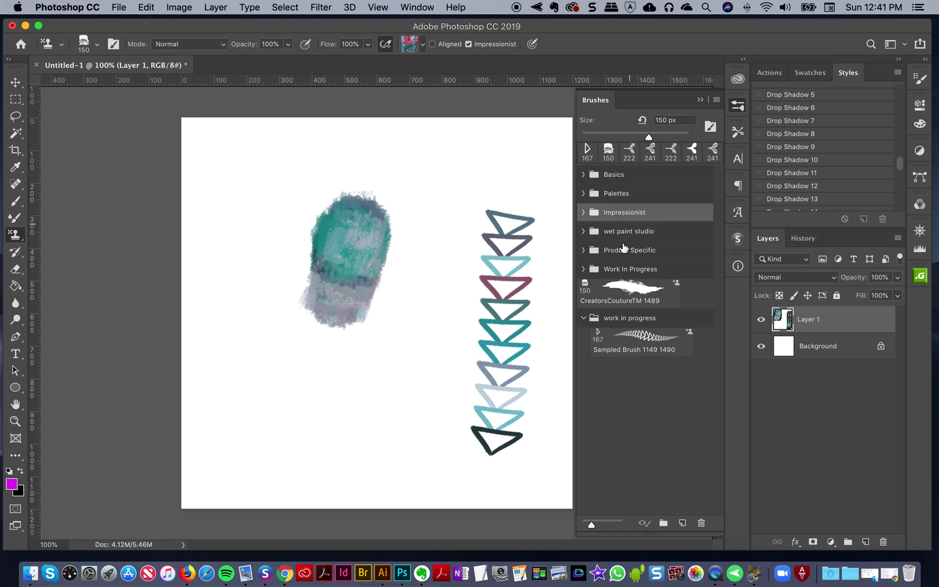
shift+click(630, 231)
shift+click(633, 250)
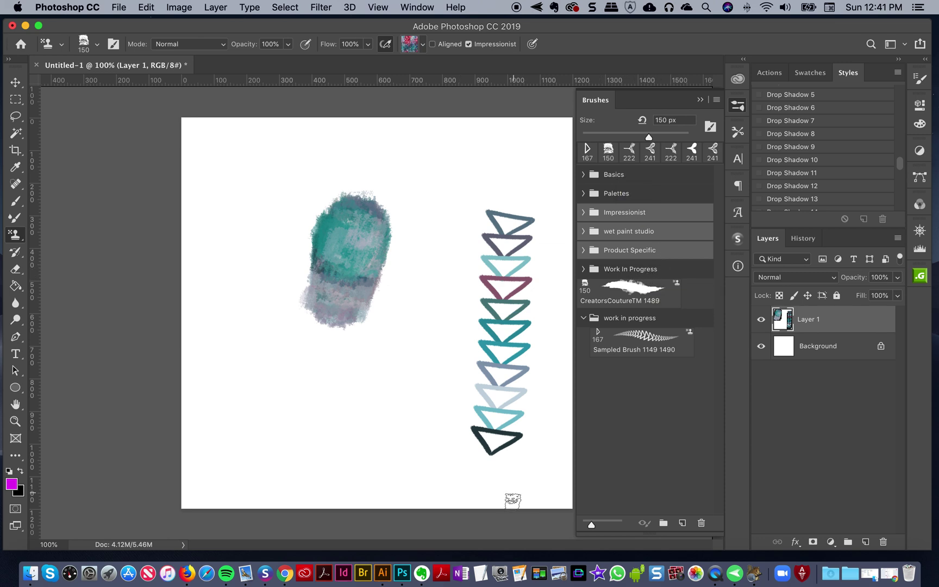
click(25, 26)
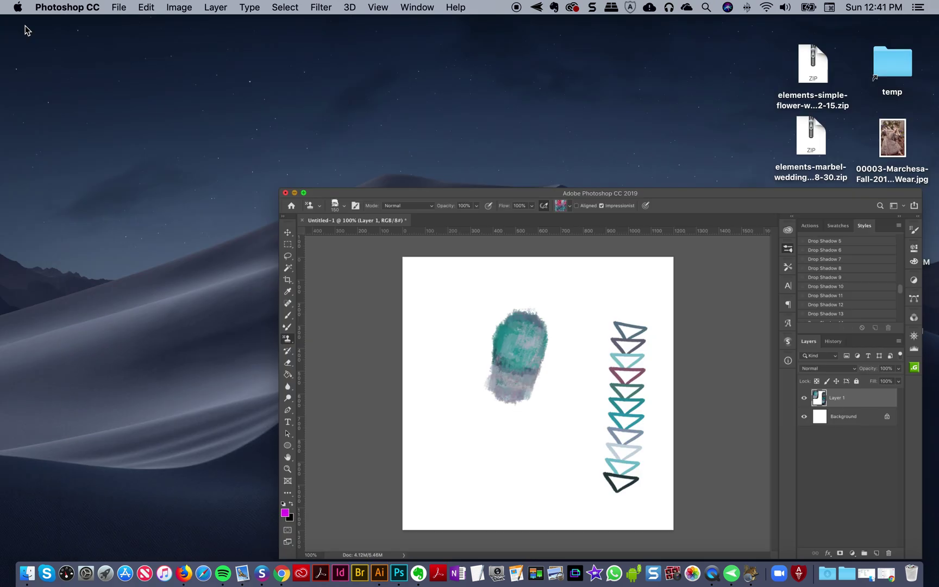
Open the Brushes notebook in Evernote and make its window slightly narrower
click(413, 573)
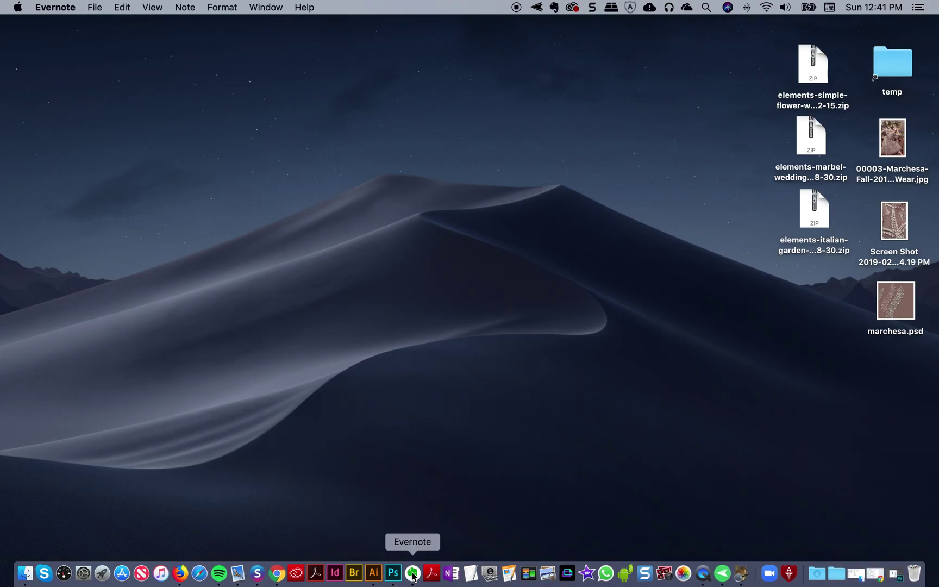
click(78, 148)
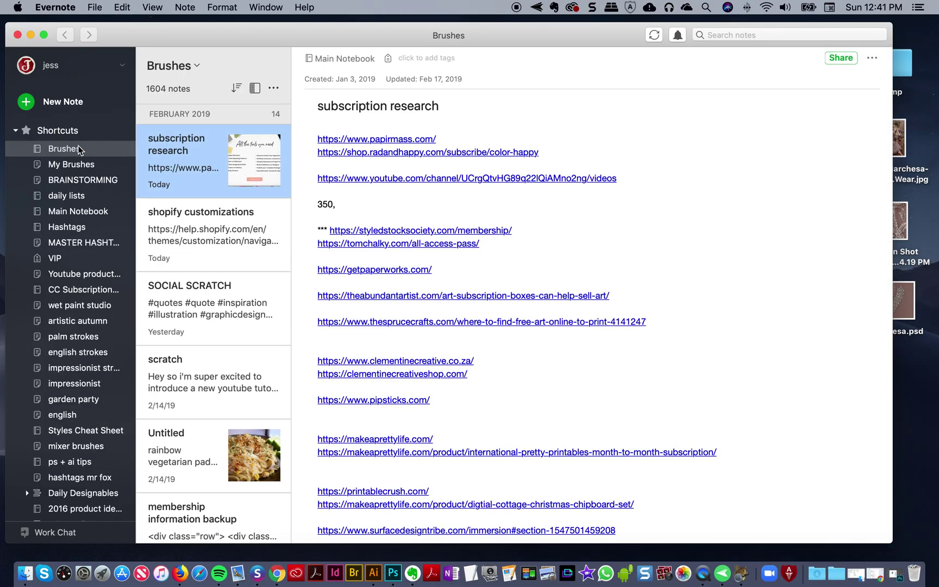
drag(266, 40, 260, 37)
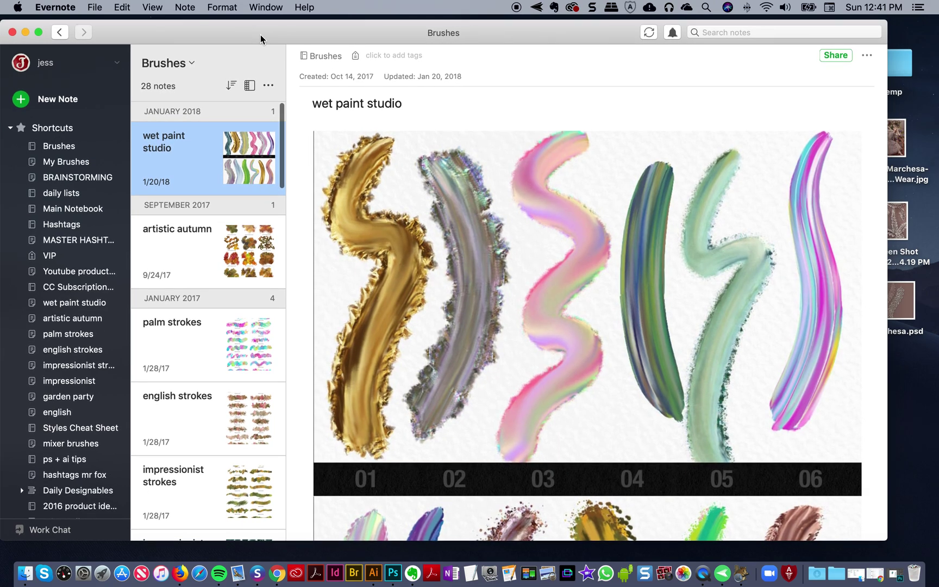
drag(885, 540, 850, 545)
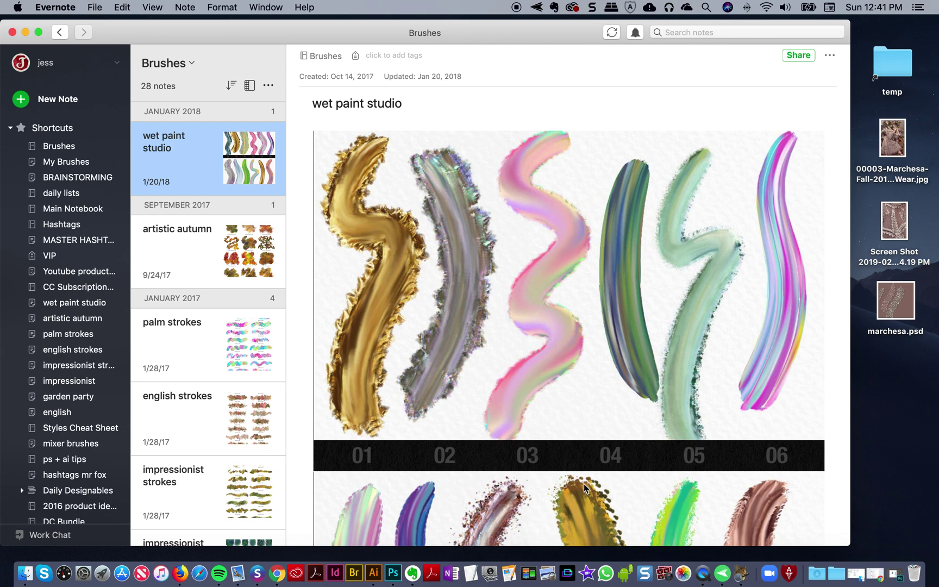
scroll(522, 435, up, 2)
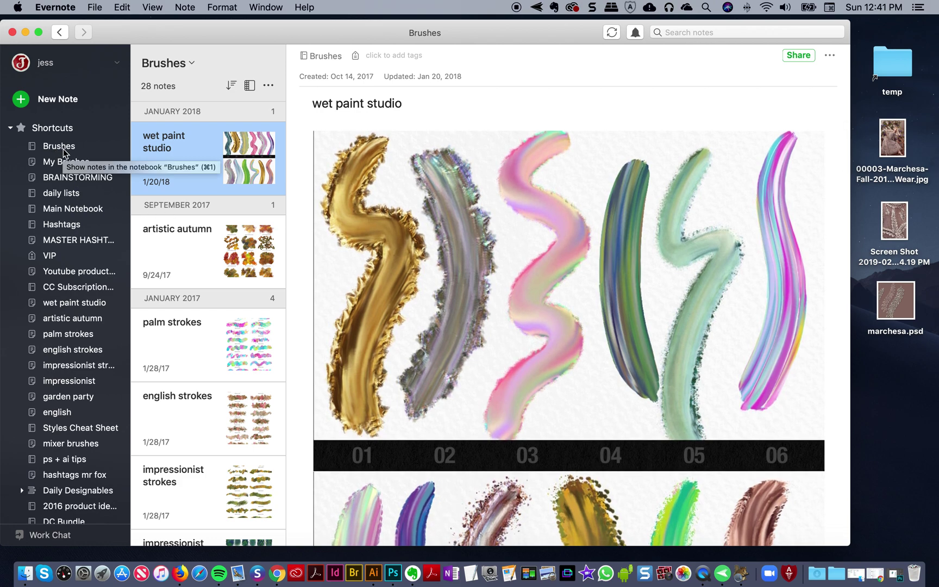
Show all Brushes notes, browse past the wet paint studio swatches, and open artistic autumn
click(394, 573)
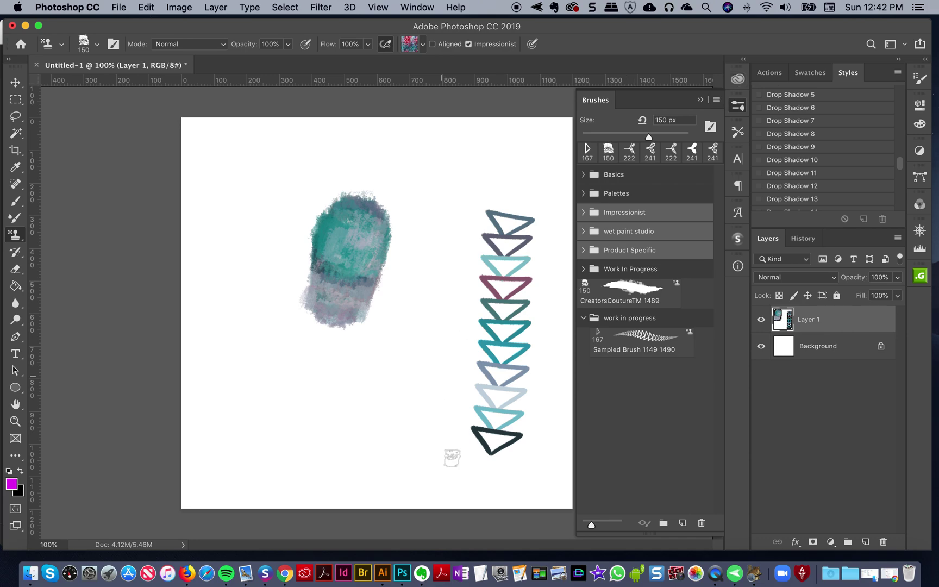
click(424, 579)
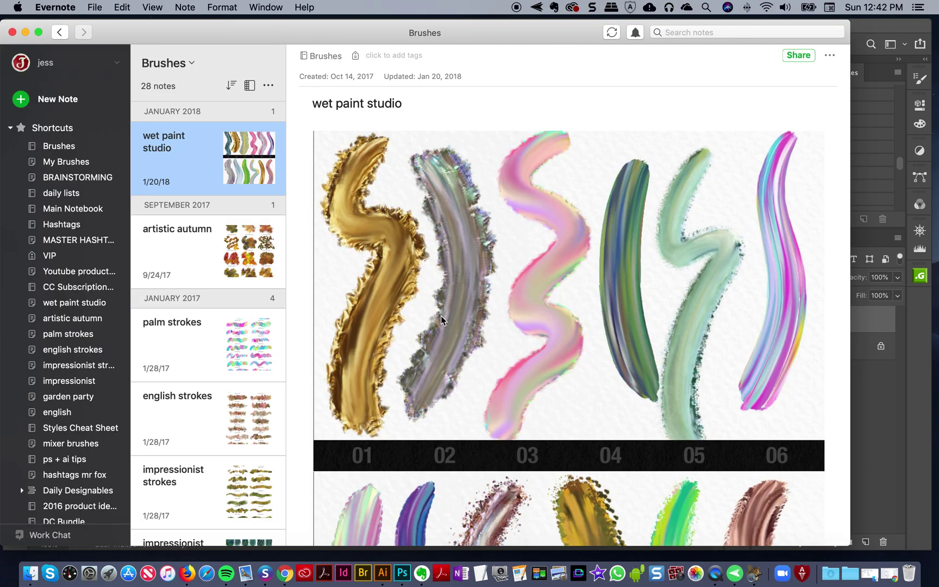
scroll(454, 335, up, 2)
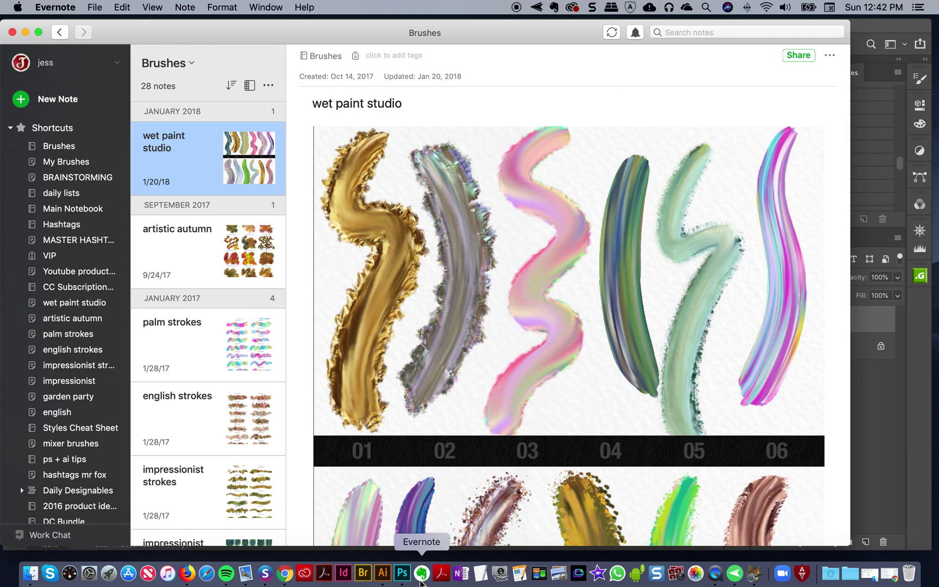
click(59, 146)
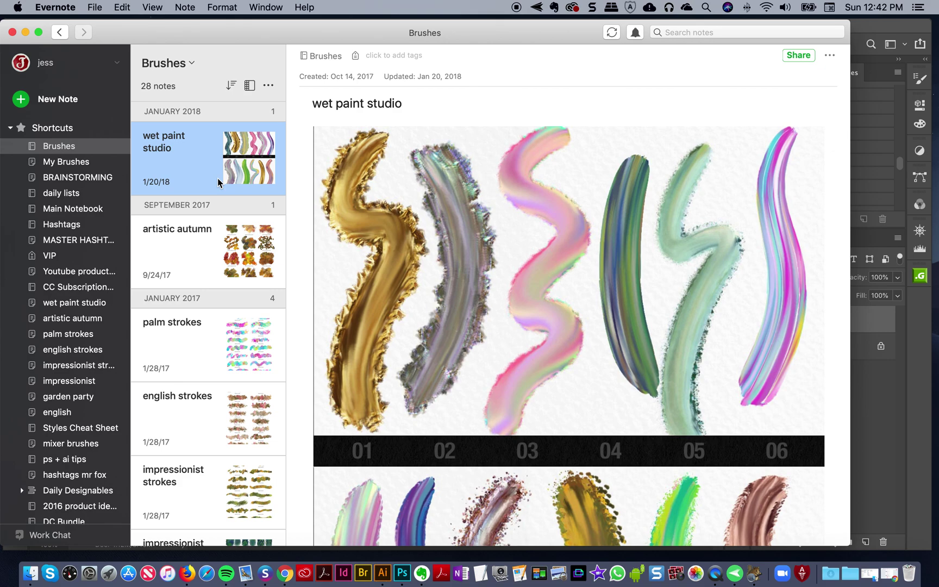
scroll(664, 280, down, 20)
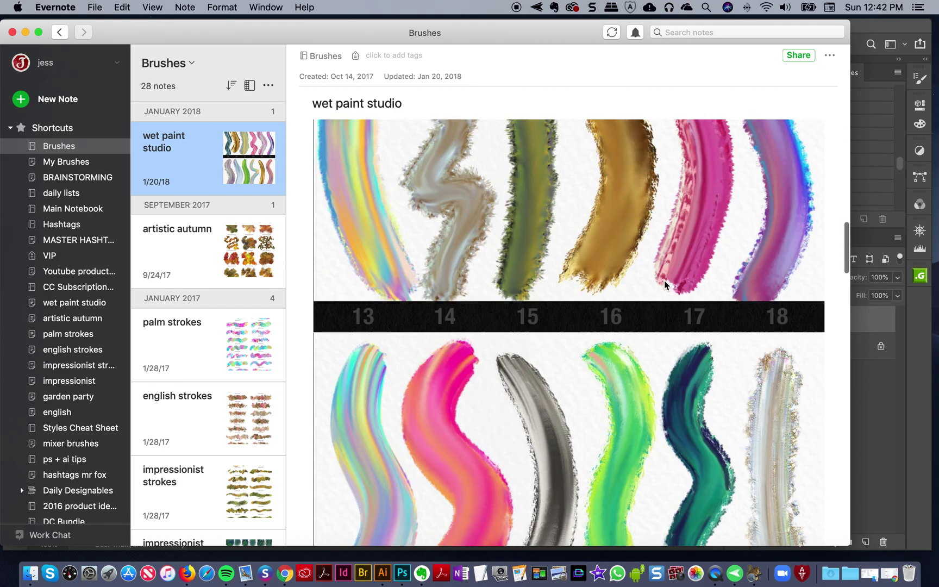
scroll(664, 281, down, 20)
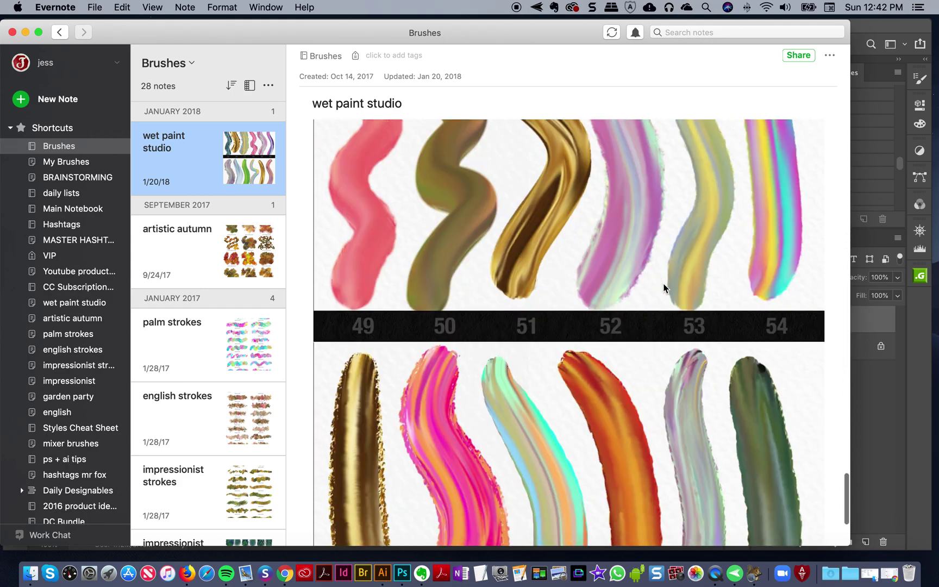
scroll(665, 290, up, 5)
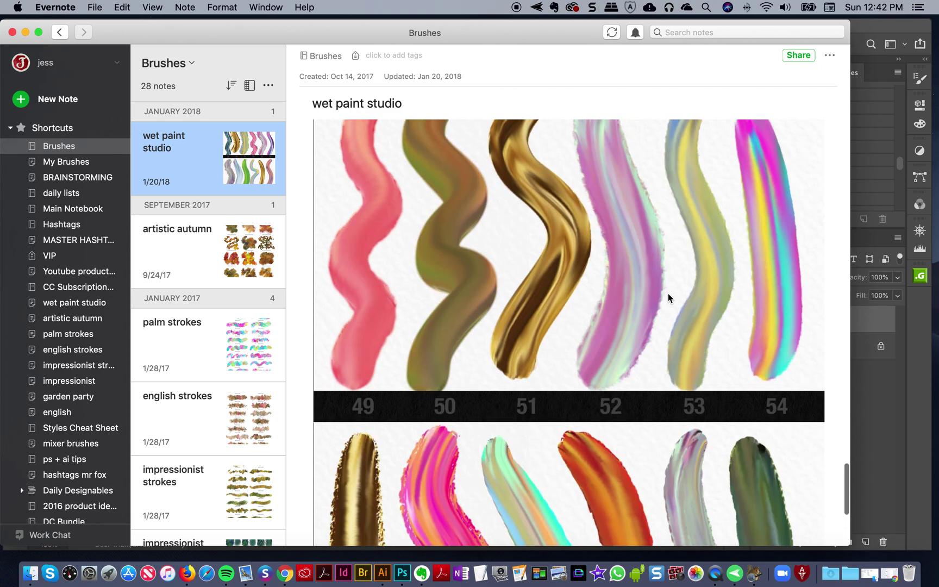
scroll(667, 293, up, 4)
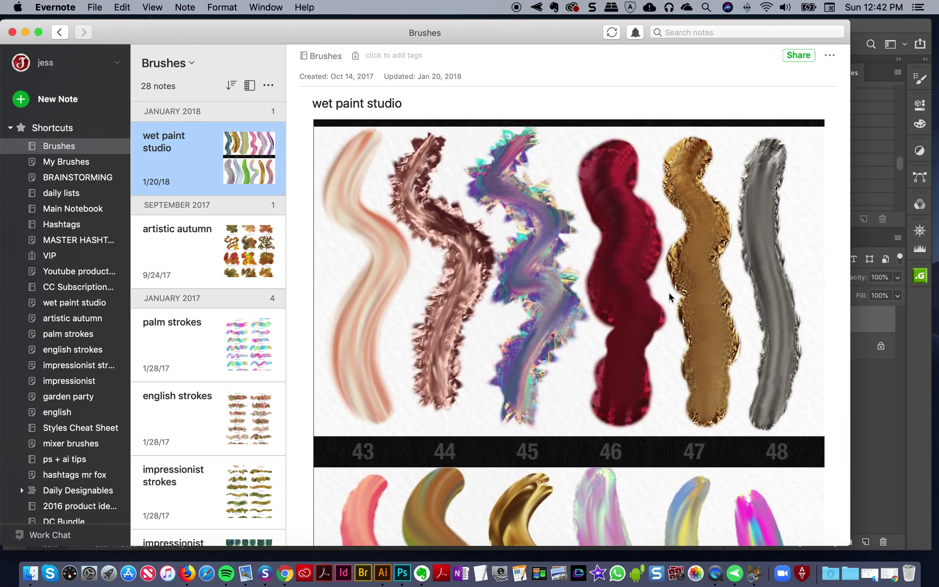
scroll(669, 293, up, 8)
click(201, 245)
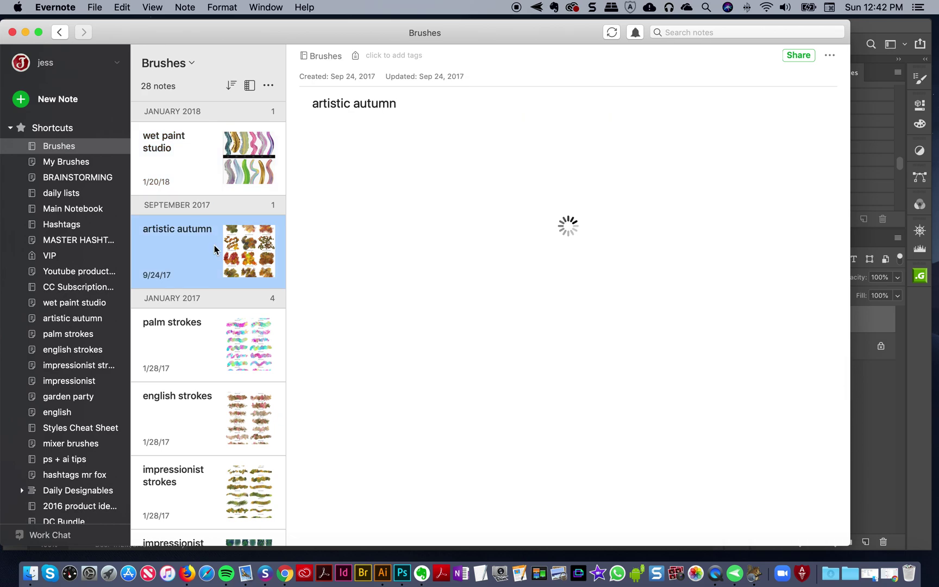
Read through the artistic autumn note, then open and scroll the palm strokes note
scroll(648, 269, down, 15)
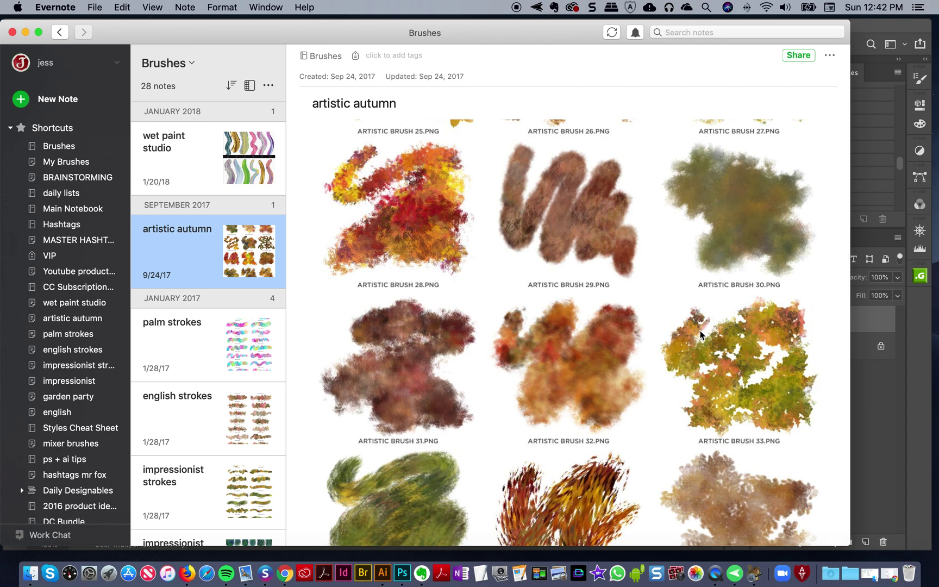
scroll(697, 332, down, 12)
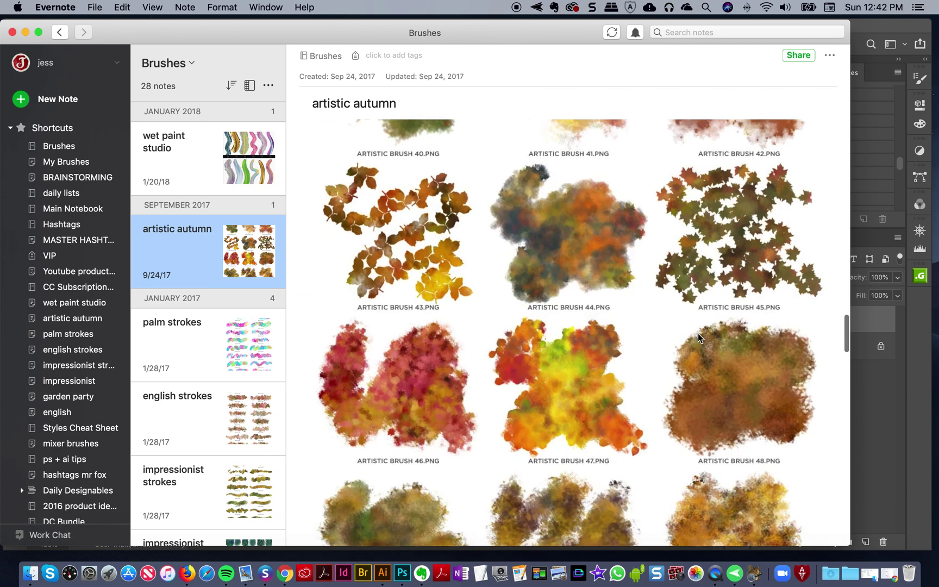
scroll(698, 333, down, 6)
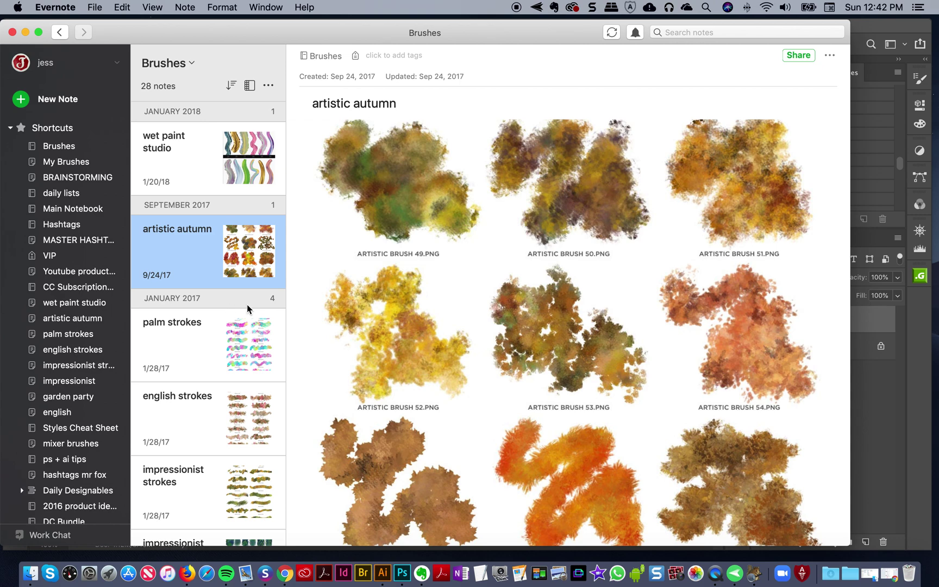
click(225, 349)
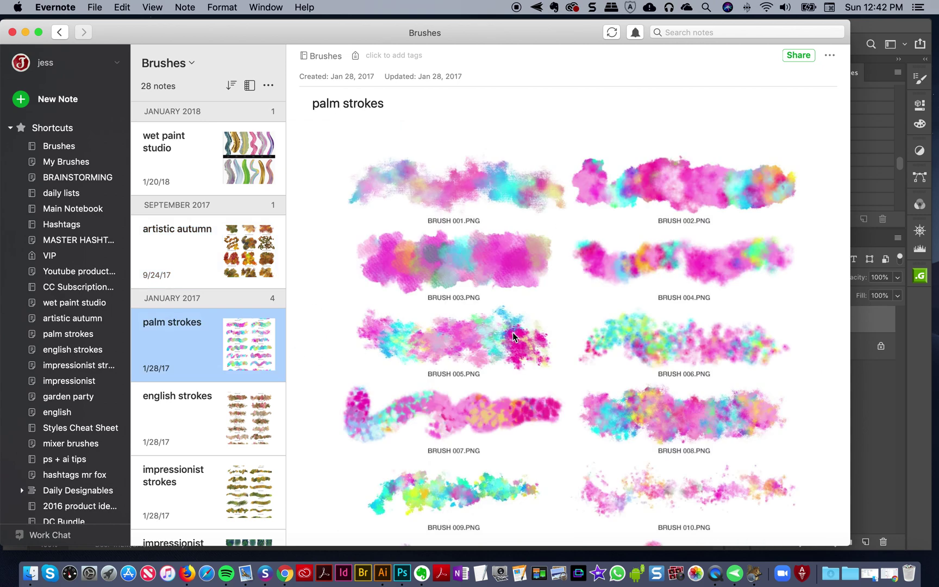
scroll(522, 333, down, 3)
scroll(526, 330, down, 10)
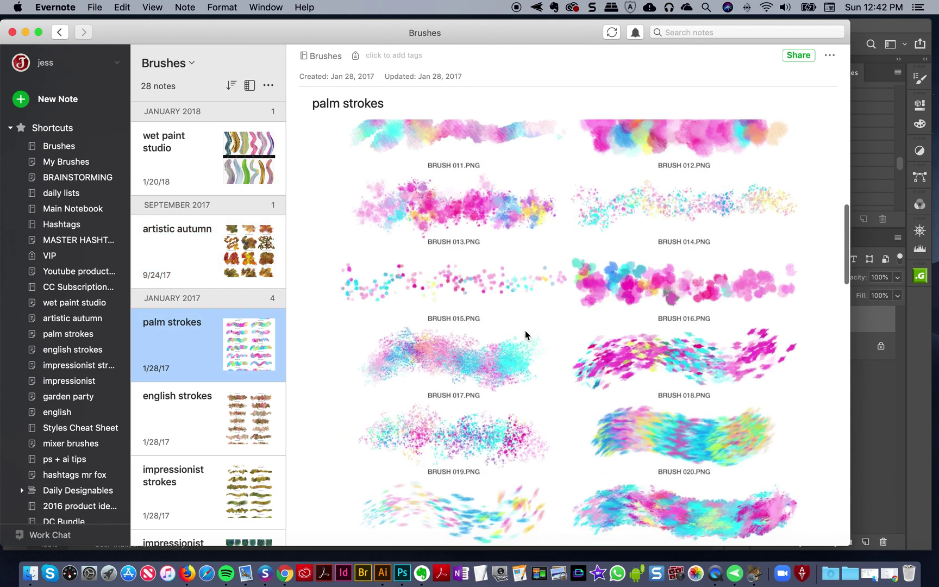
scroll(525, 330, down, 12)
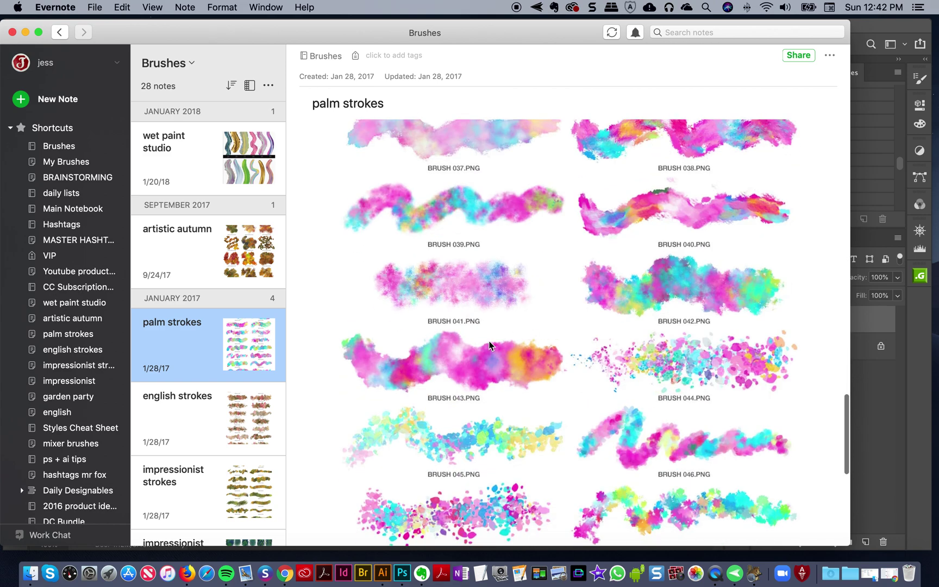
View the english strokes note, return to palm strokes, then look over garden party
click(198, 425)
scroll(229, 416, down, 2)
scroll(229, 415, down, 3)
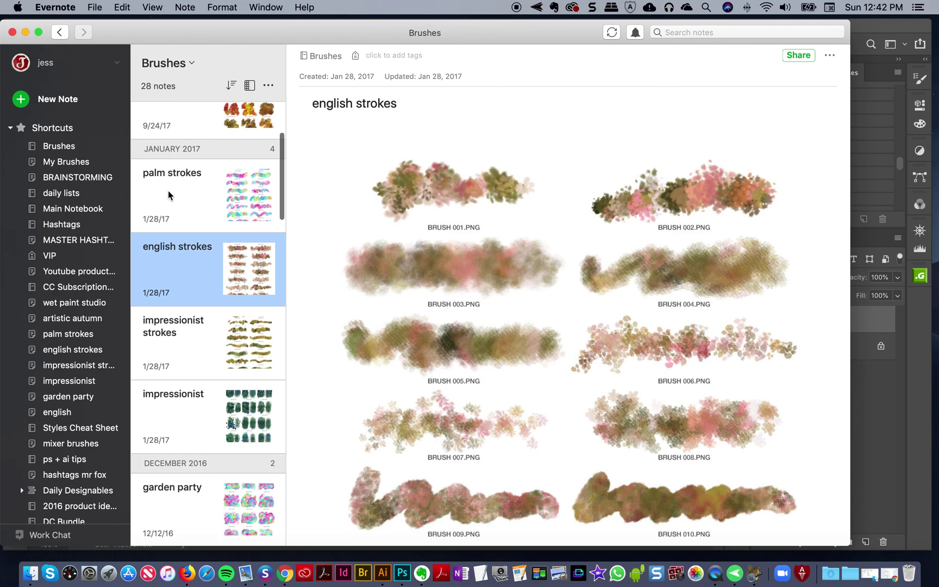
scroll(179, 201, up, 1)
click(187, 212)
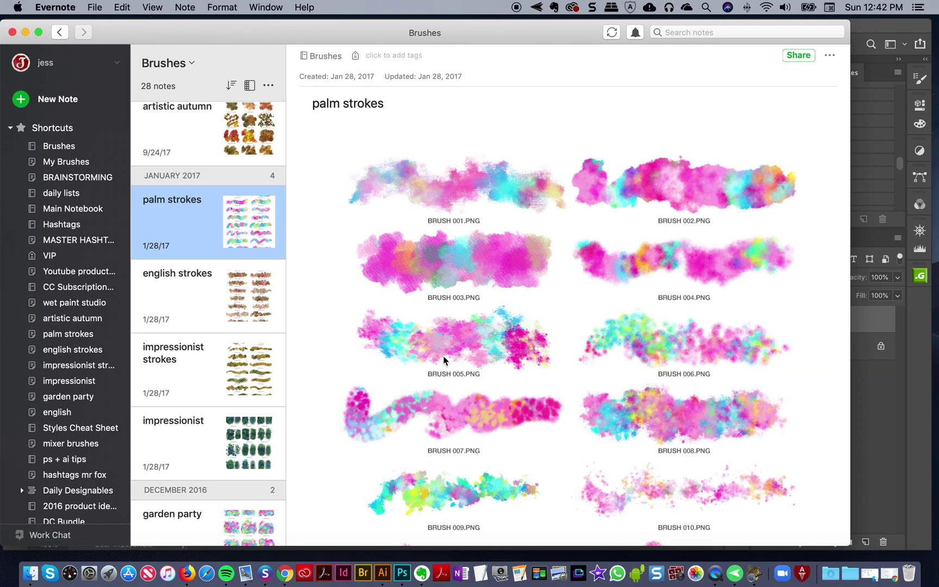
click(233, 519)
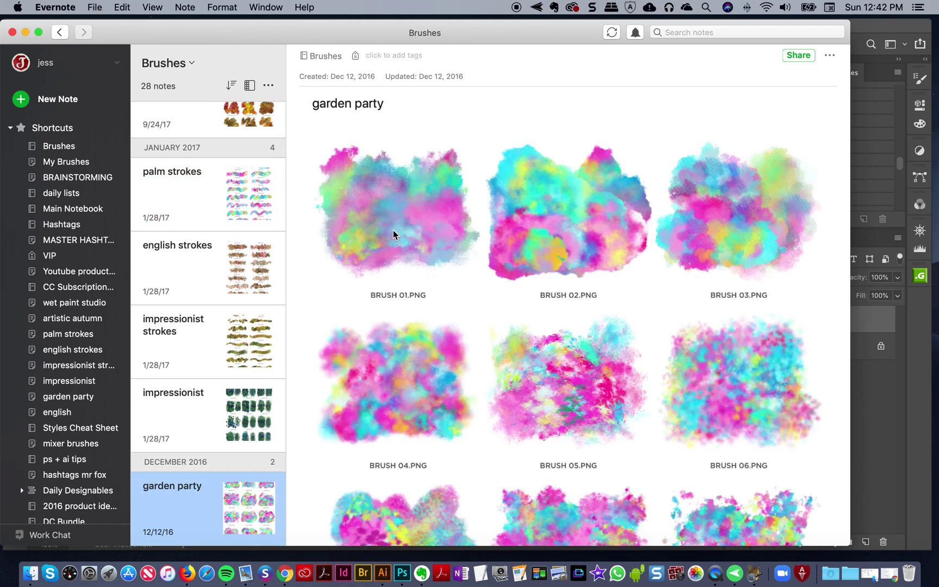
scroll(671, 359, down, 5)
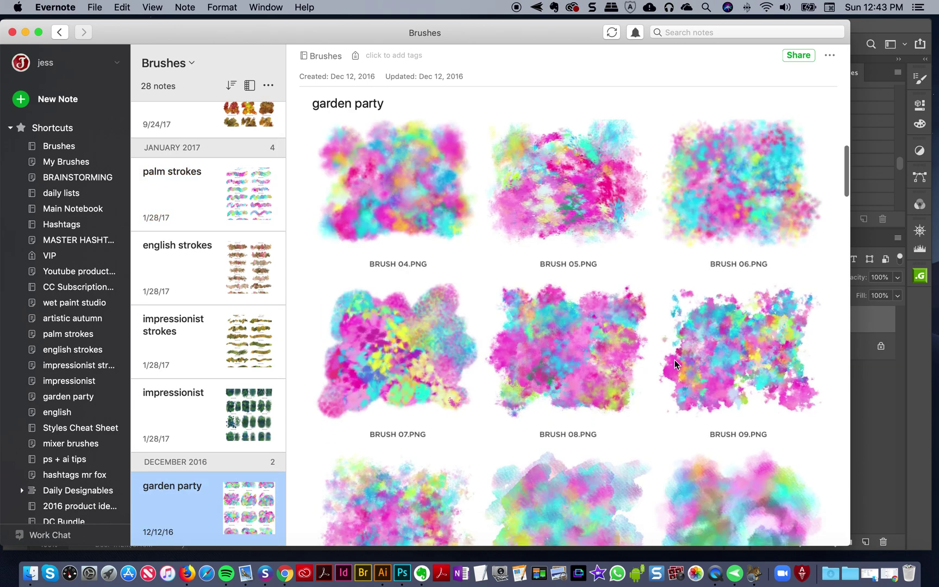
scroll(677, 360, down, 8)
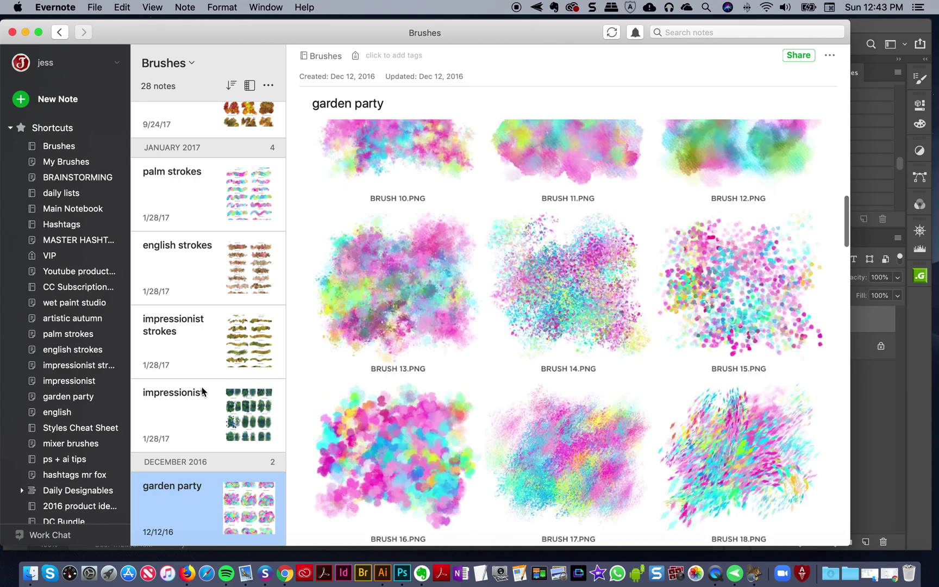
Revisit palm strokes and english strokes, then open english, impressionist strokes and impressionist notes
click(227, 204)
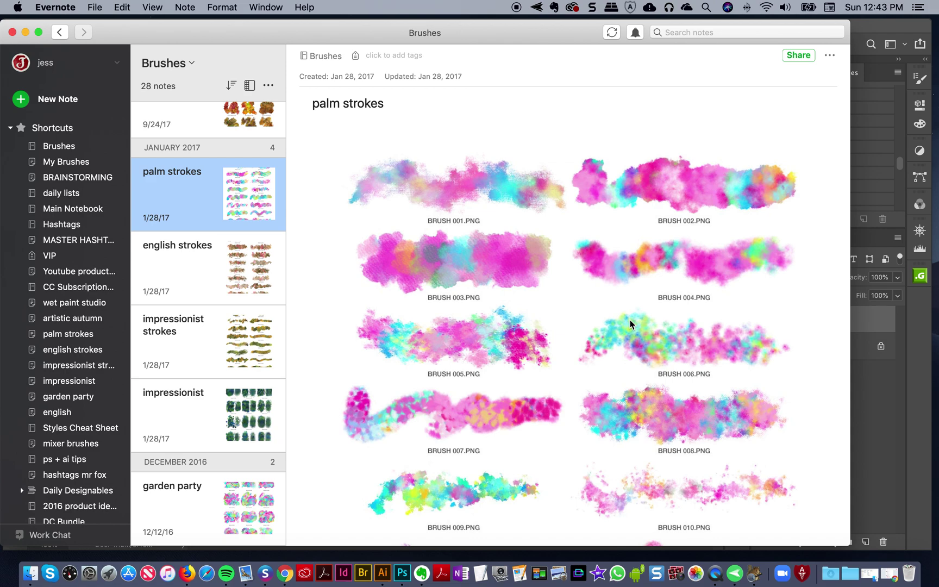
scroll(629, 325, down, 2)
scroll(178, 394, down, 2)
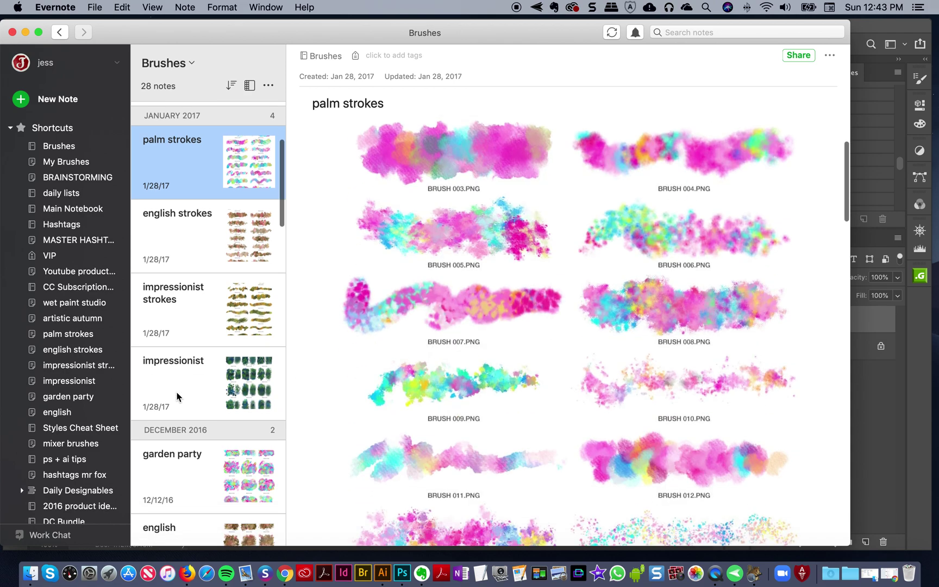
click(215, 230)
scroll(239, 288, down, 3)
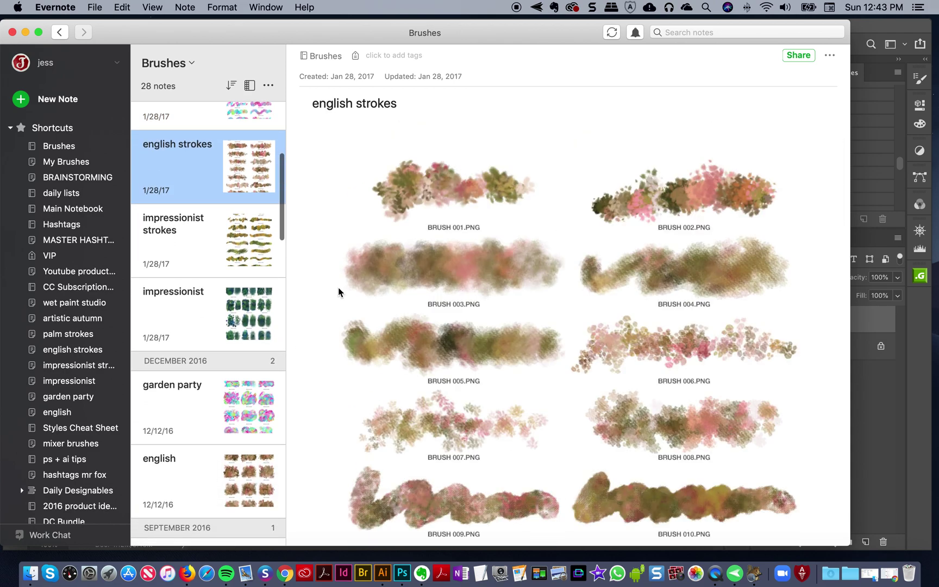
click(233, 492)
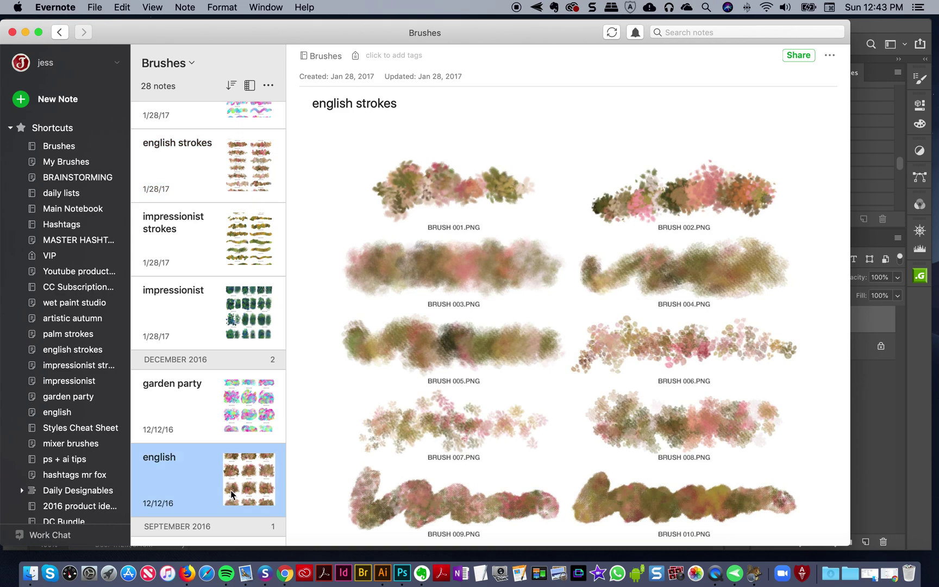
click(195, 240)
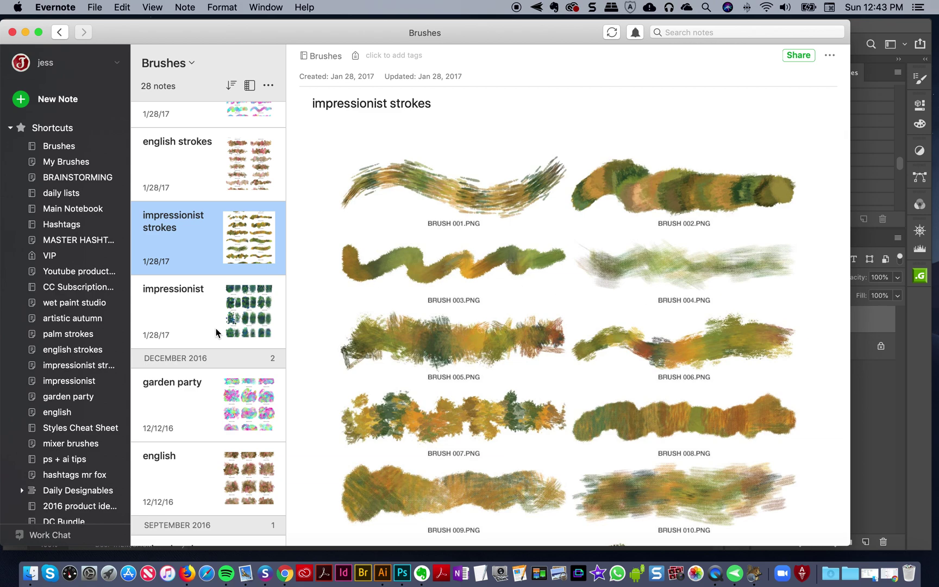
click(183, 319)
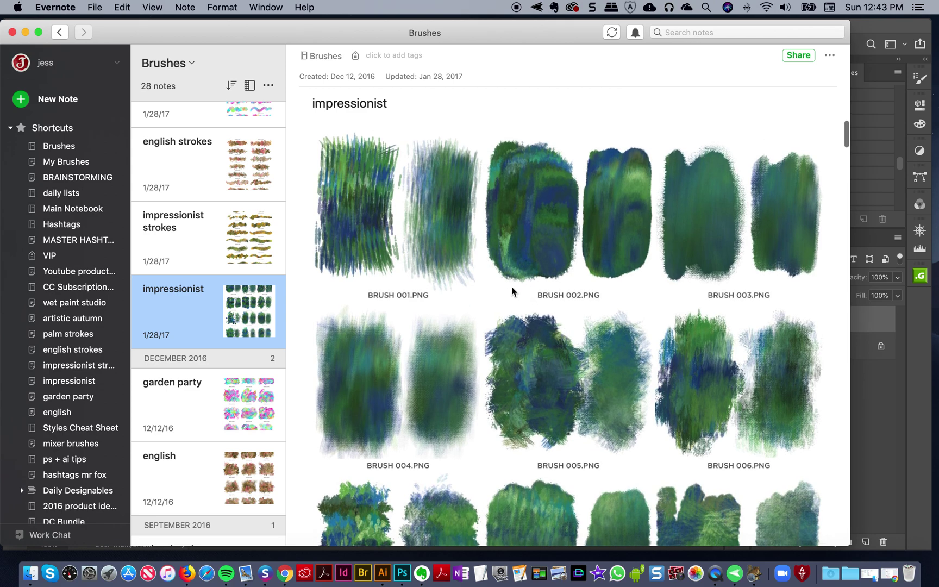
Scroll the impressionist note down to swatches BRUSH 034–039, then open the garden party note
scroll(512, 291, down, 3)
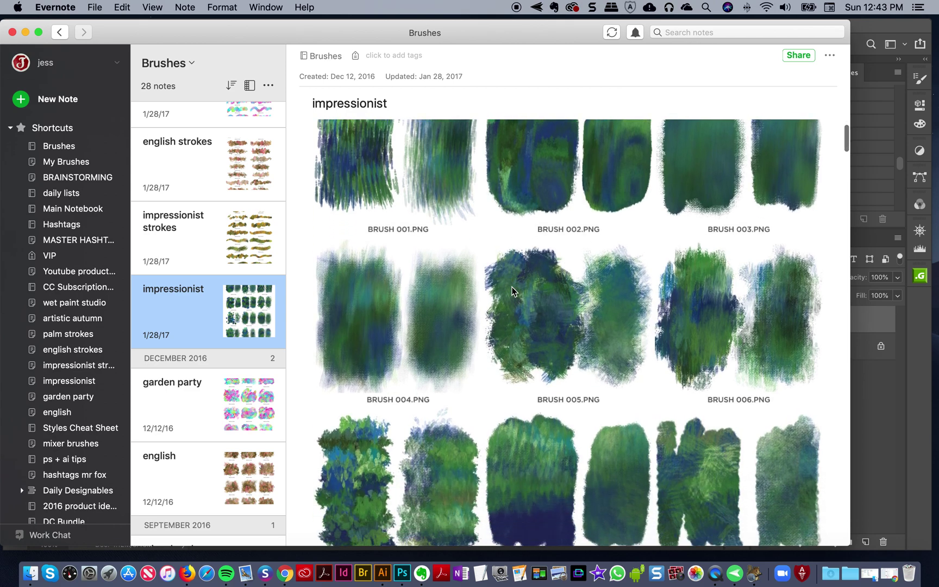
scroll(512, 291, down, 3)
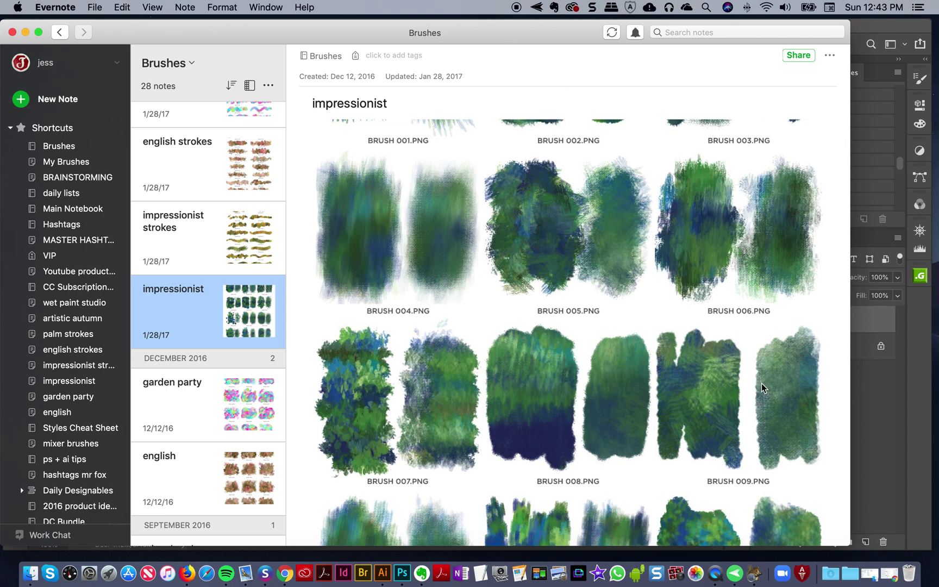
scroll(637, 403, down, 2)
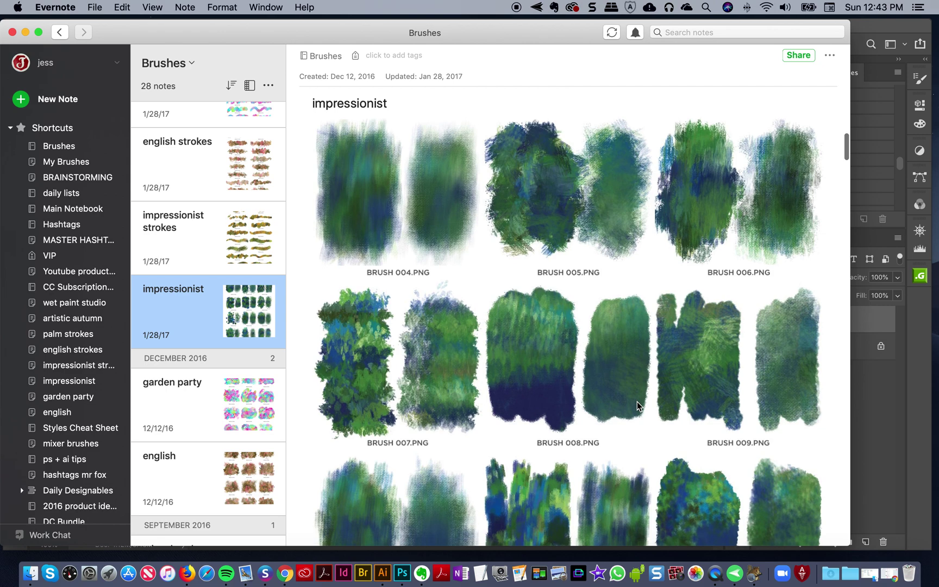
scroll(446, 418, down, 3)
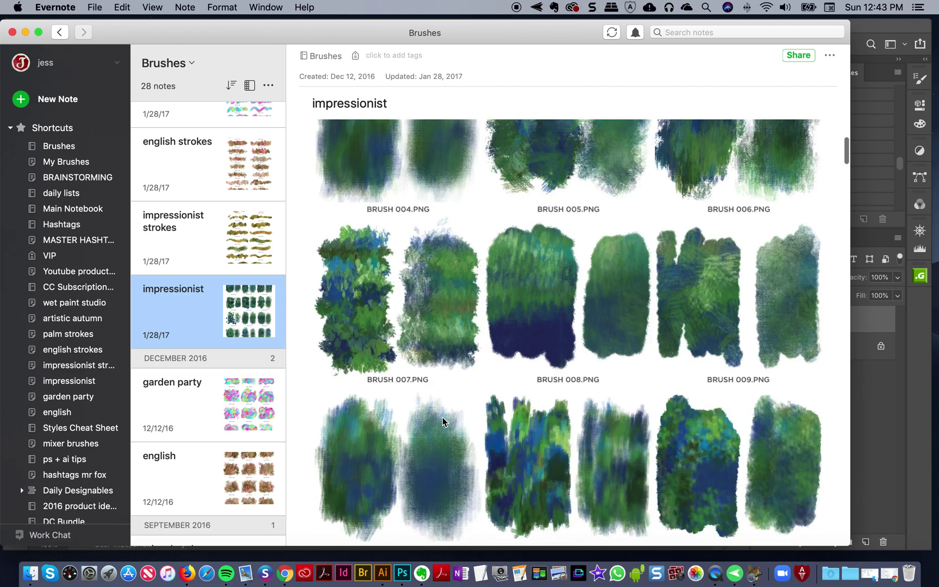
scroll(561, 392, up, 10)
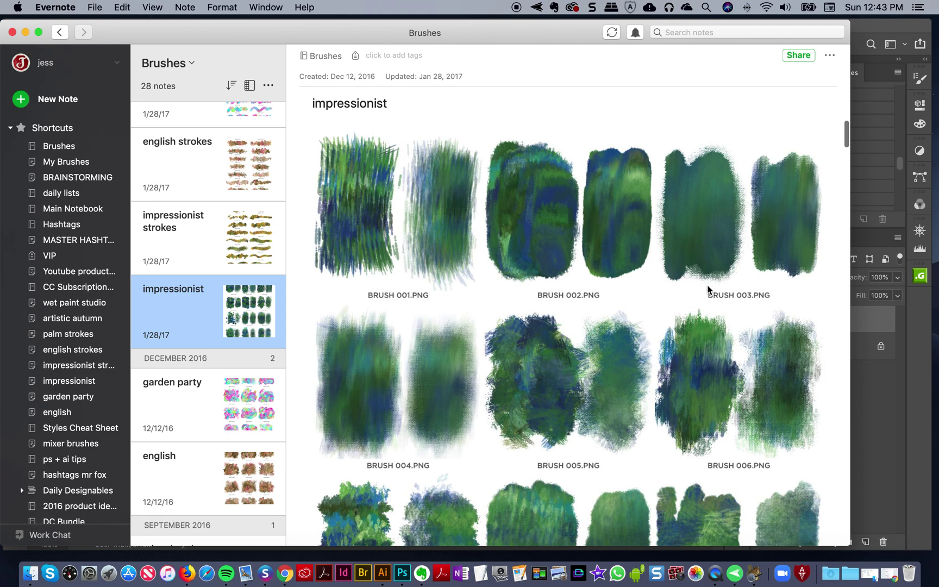
scroll(729, 296, down, 4)
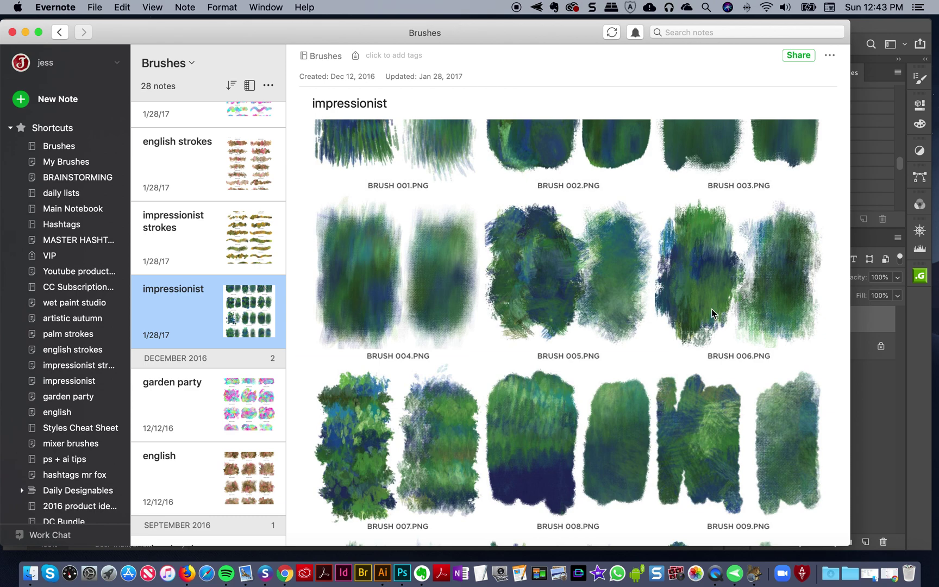
scroll(712, 309, down, 5)
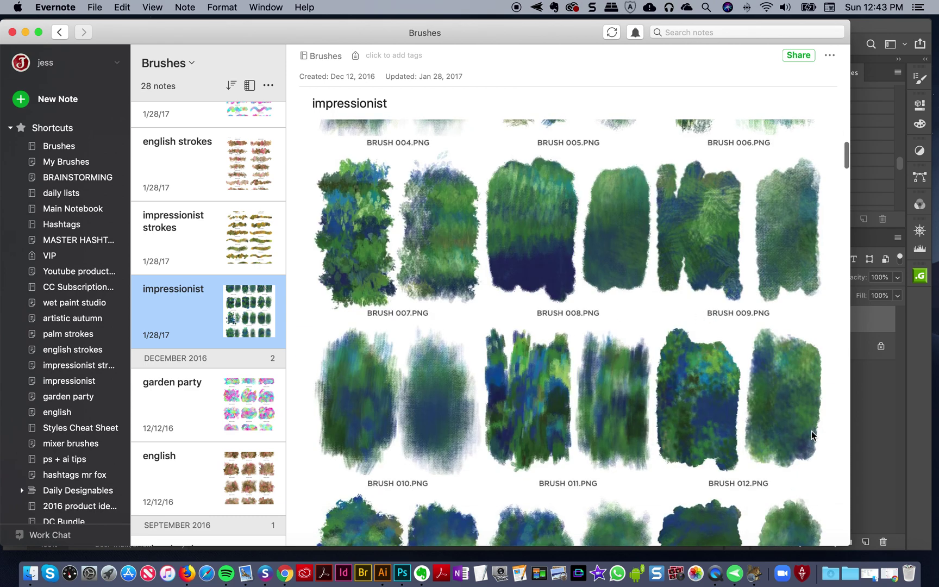
scroll(776, 439, down, 1)
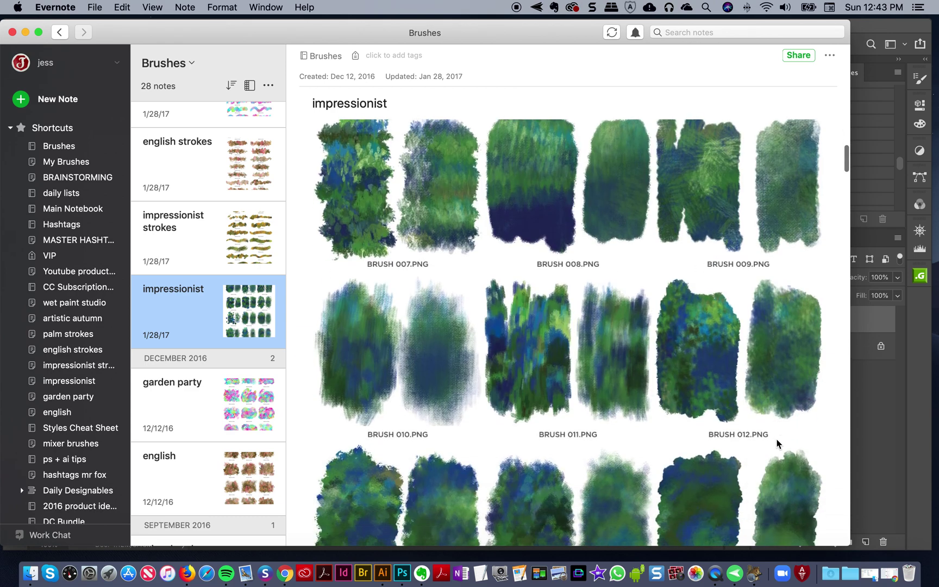
scroll(778, 444, down, 5)
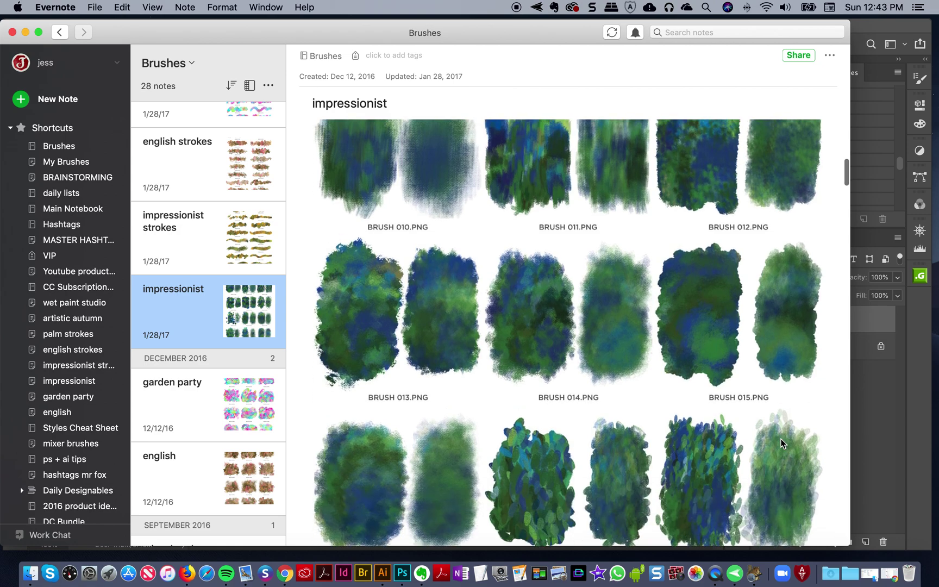
scroll(782, 443, down, 3)
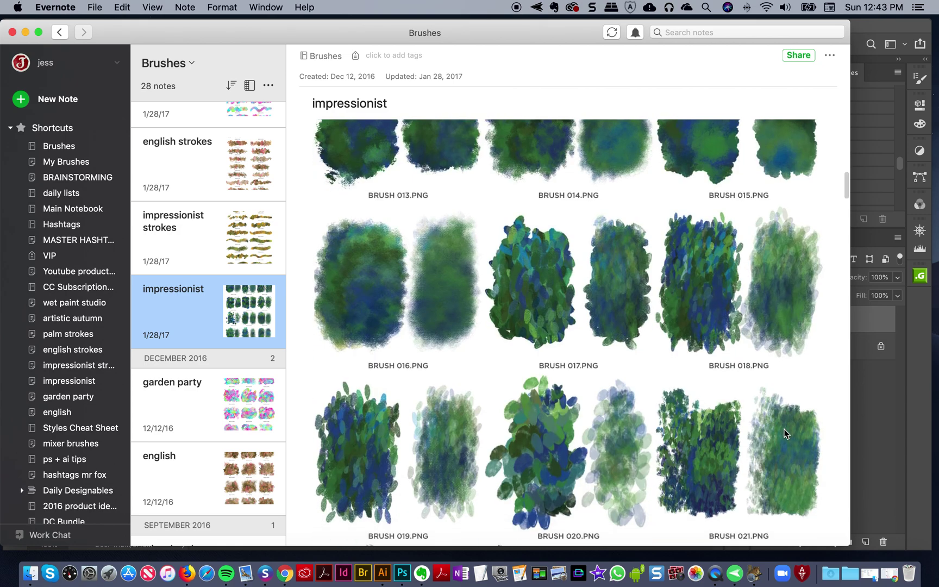
scroll(785, 434, down, 1)
scroll(784, 433, down, 6)
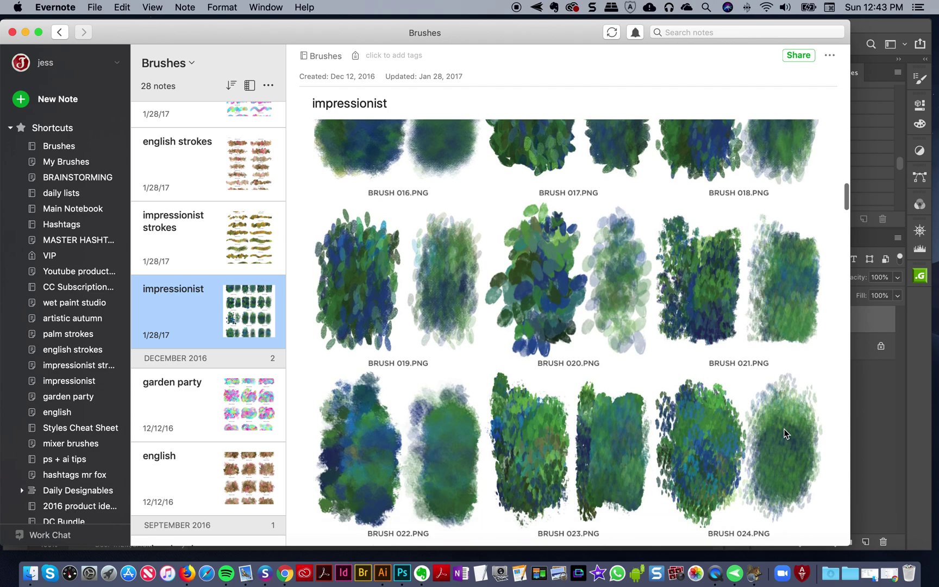
scroll(784, 433, down, 2)
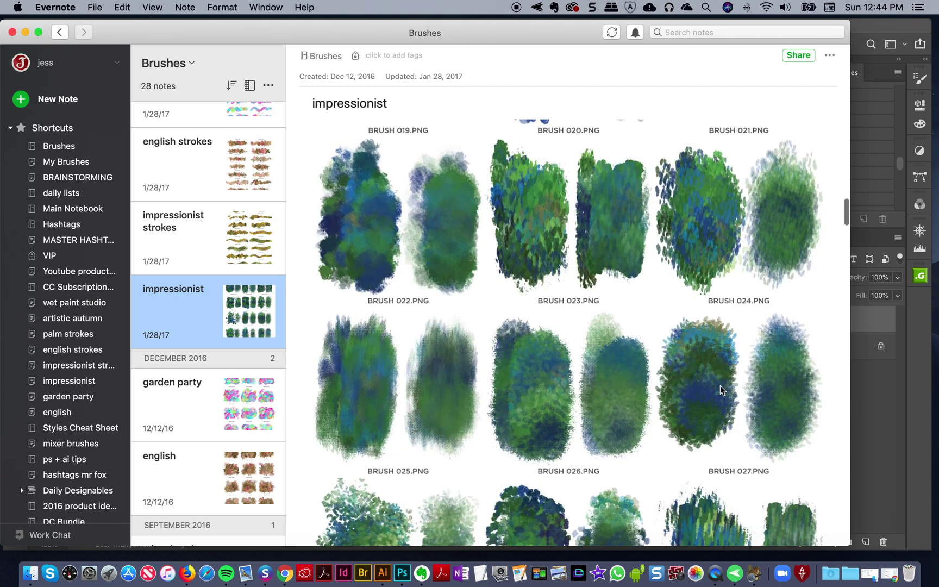
scroll(736, 388, down, 3)
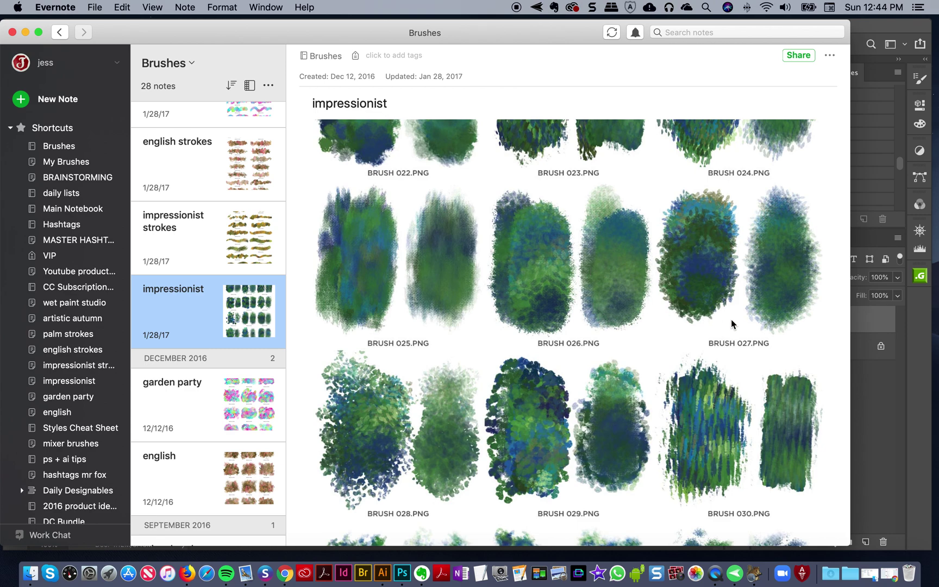
scroll(736, 328, down, 5)
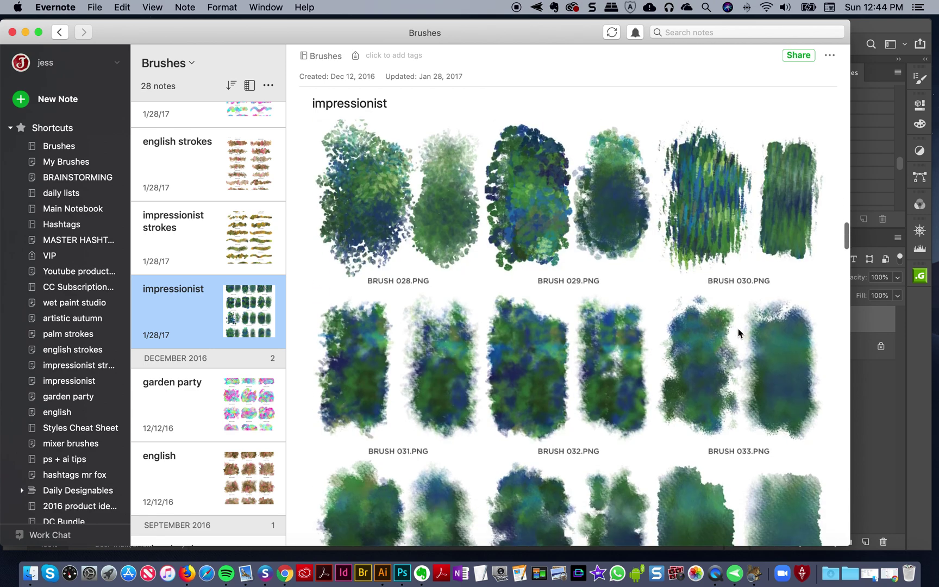
scroll(739, 332, down, 1)
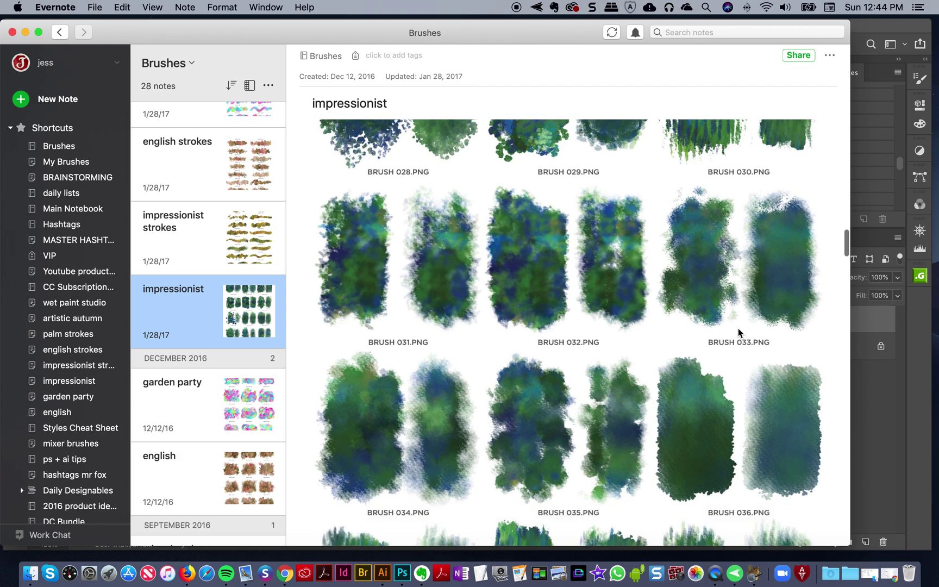
scroll(738, 332, down, 2)
scroll(757, 330, down, 1)
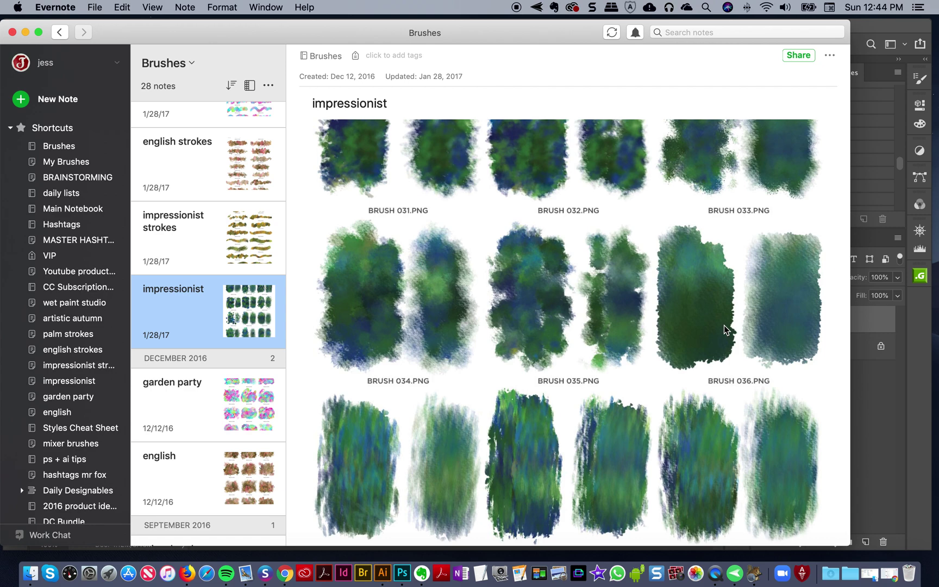
scroll(724, 328, down, 1)
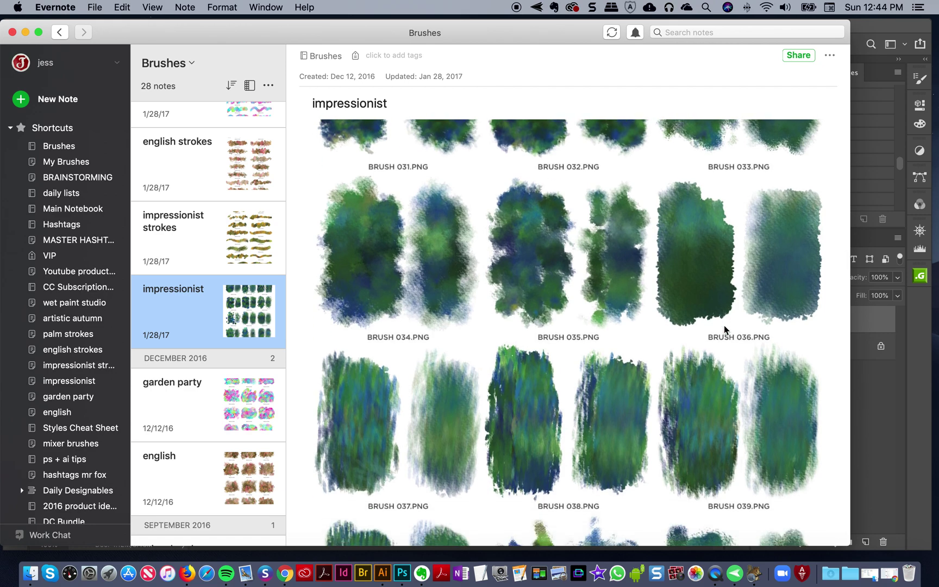
scroll(724, 326, down, 2)
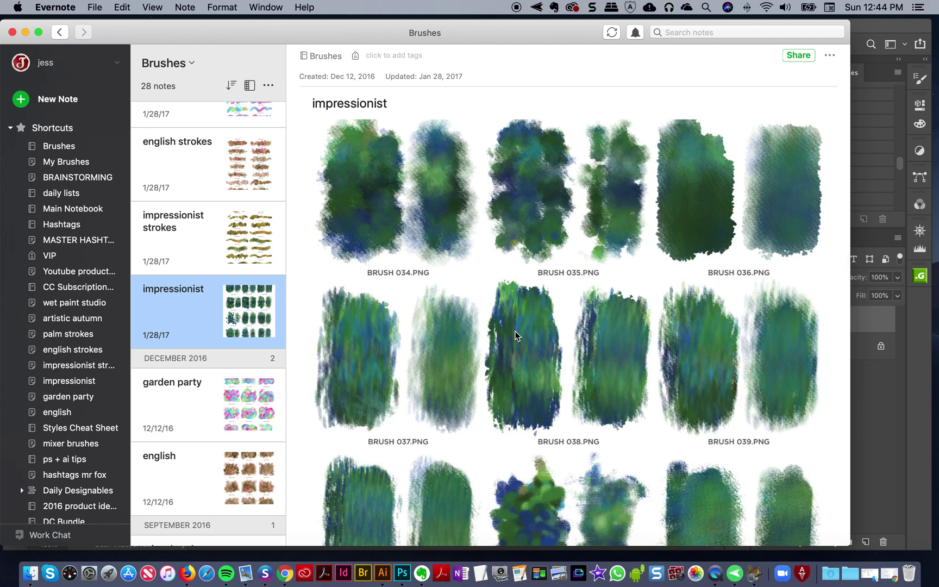
scroll(164, 357, down, 3)
scroll(164, 357, up, 3)
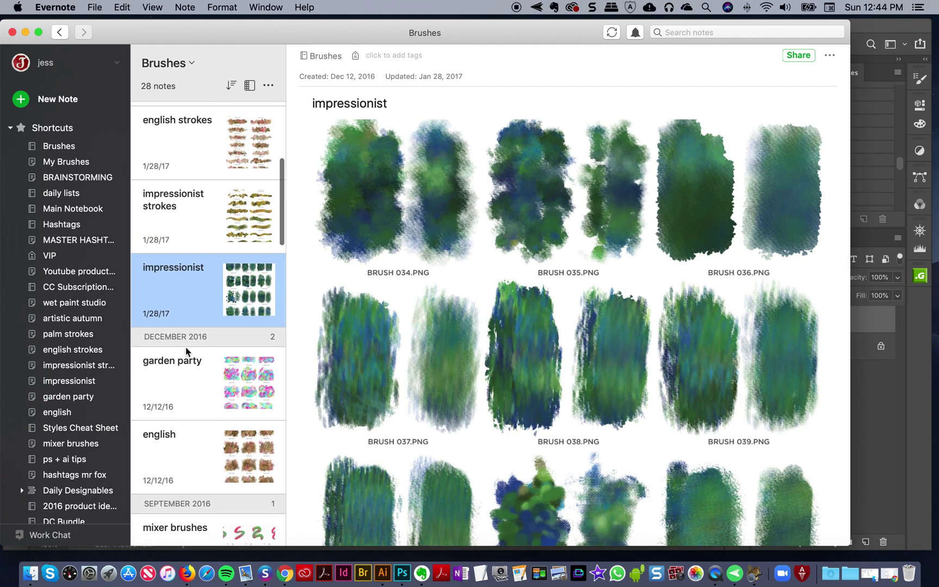
click(187, 380)
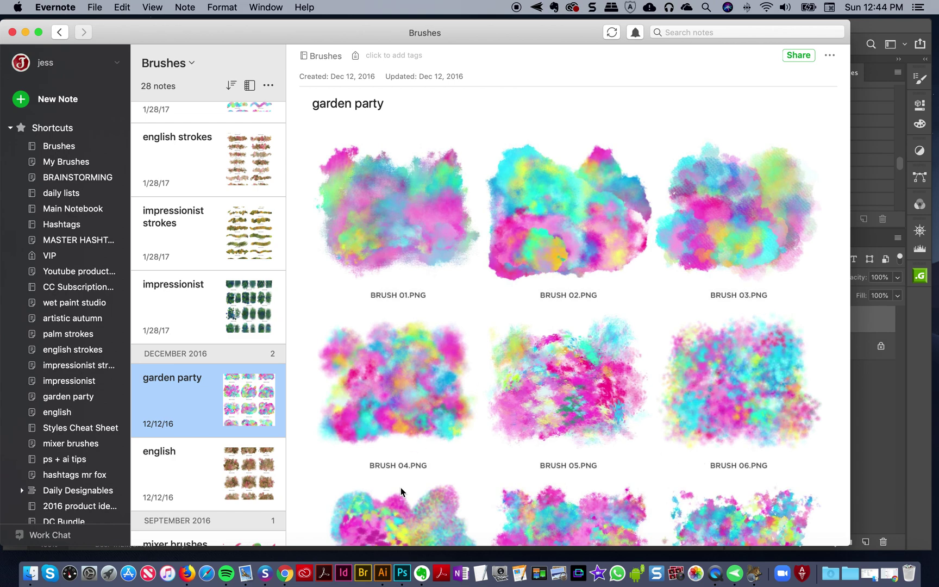
Look over the wet paint studio and impressionist strokes notes, then switch back to Photoshop
scroll(194, 308, up, 5)
click(211, 166)
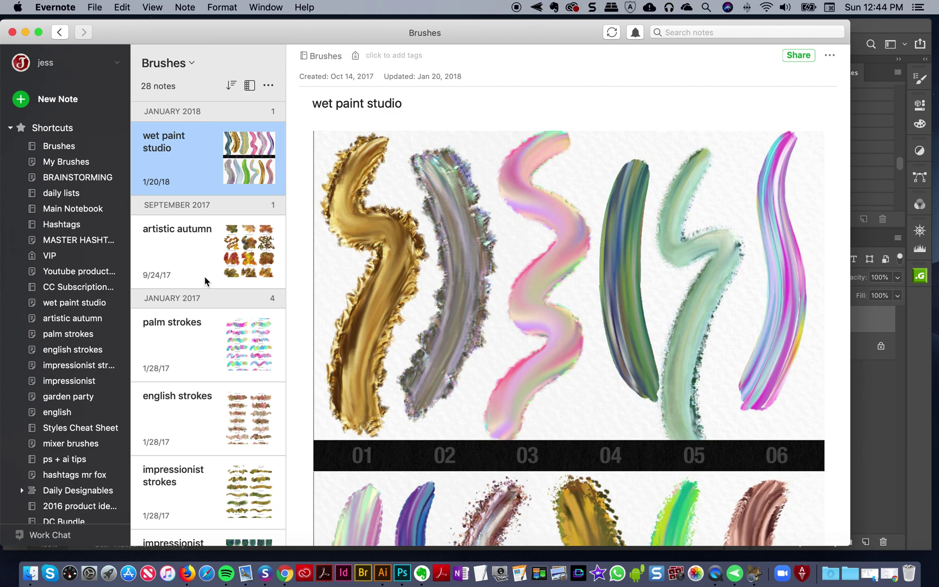
scroll(211, 418, down, 2)
click(210, 451)
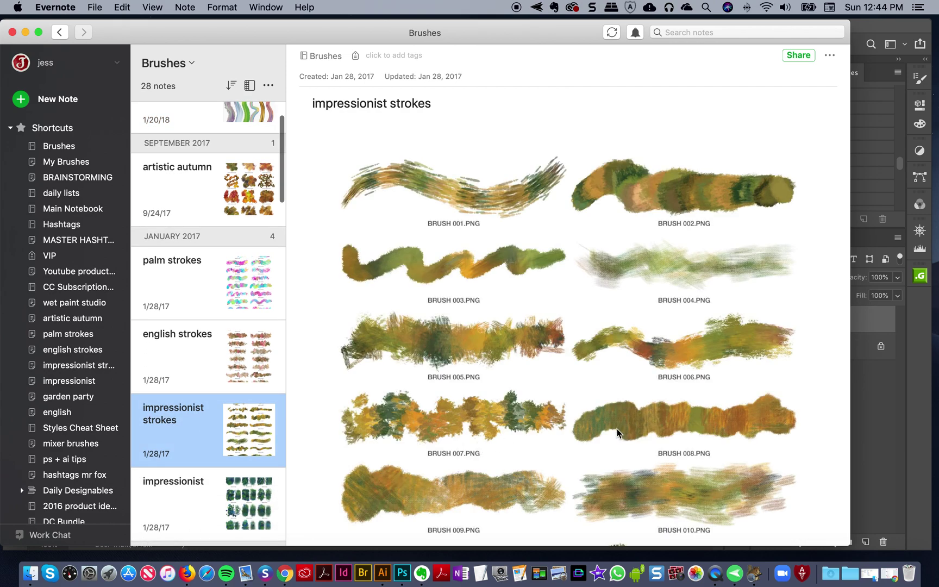
scroll(617, 428, down, 10)
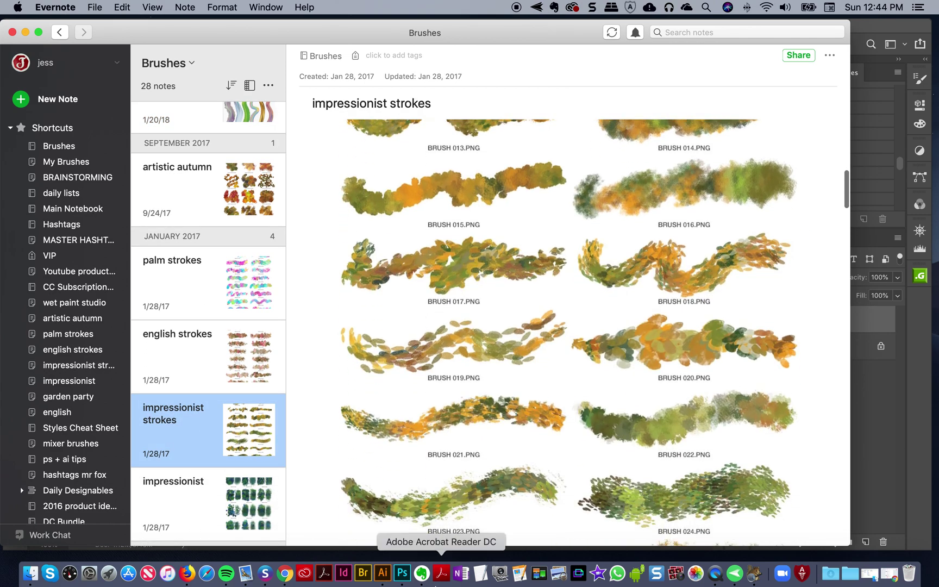
click(402, 574)
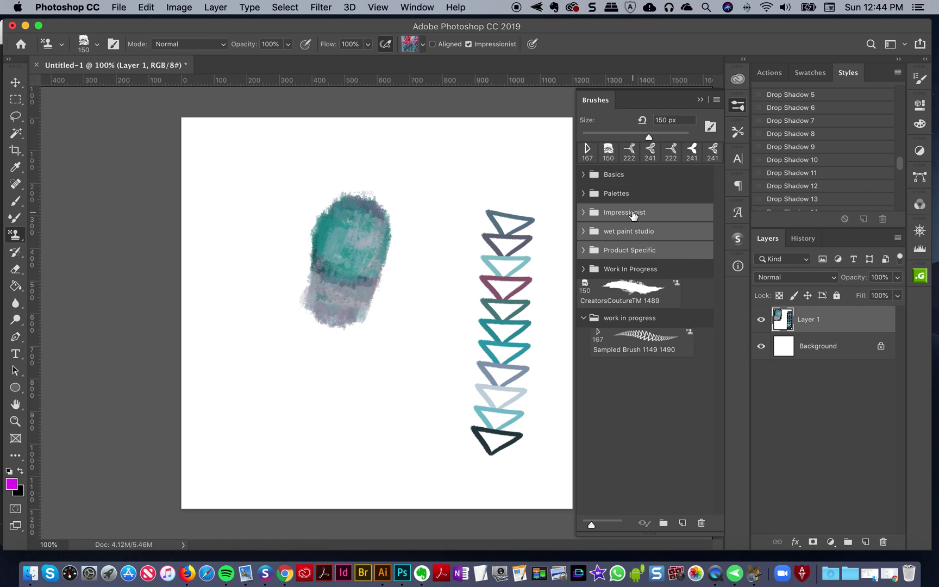
Expand Impressionist and Modern Impressionist, try several brushes including 16, and start renaming brush 11
click(584, 213)
click(645, 269)
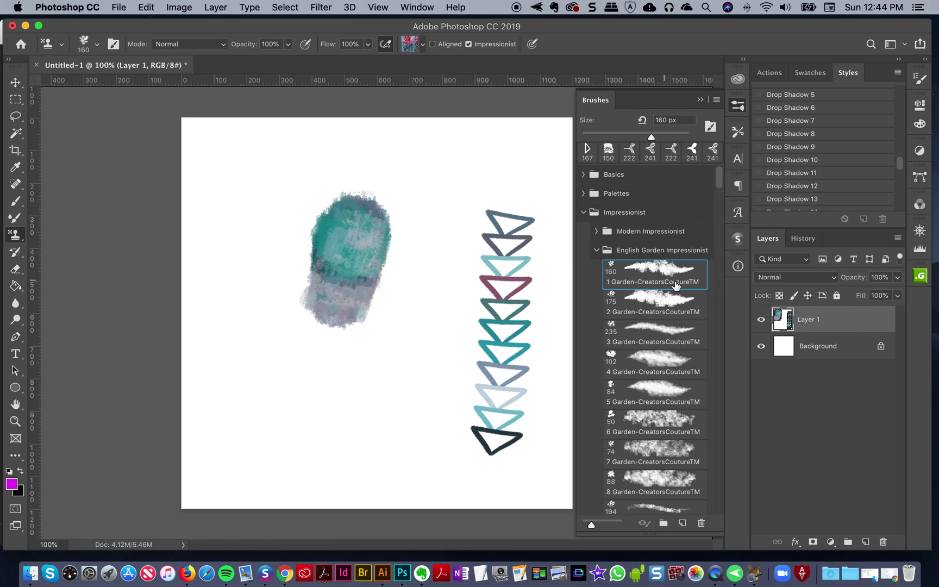
click(596, 231)
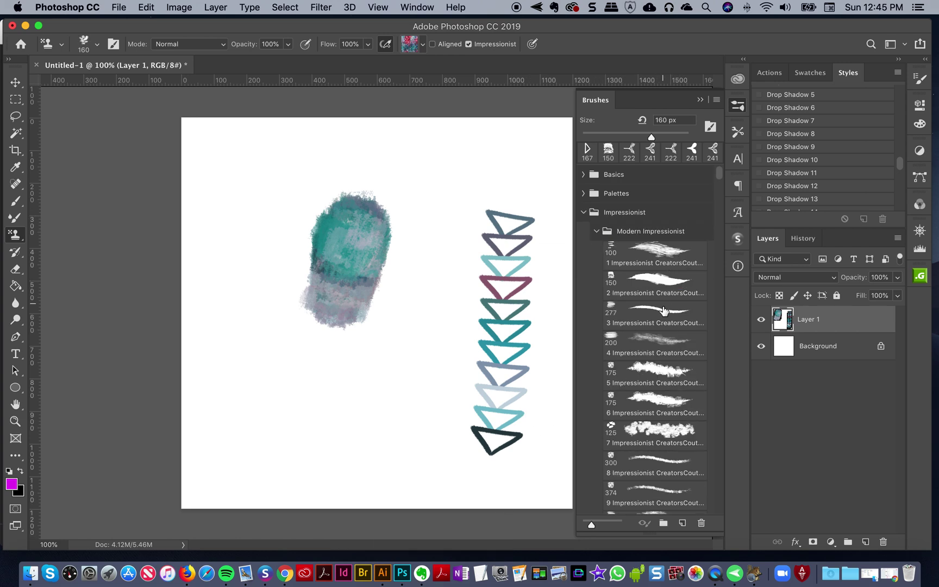
scroll(664, 315, down, 3)
scroll(664, 315, down, 5)
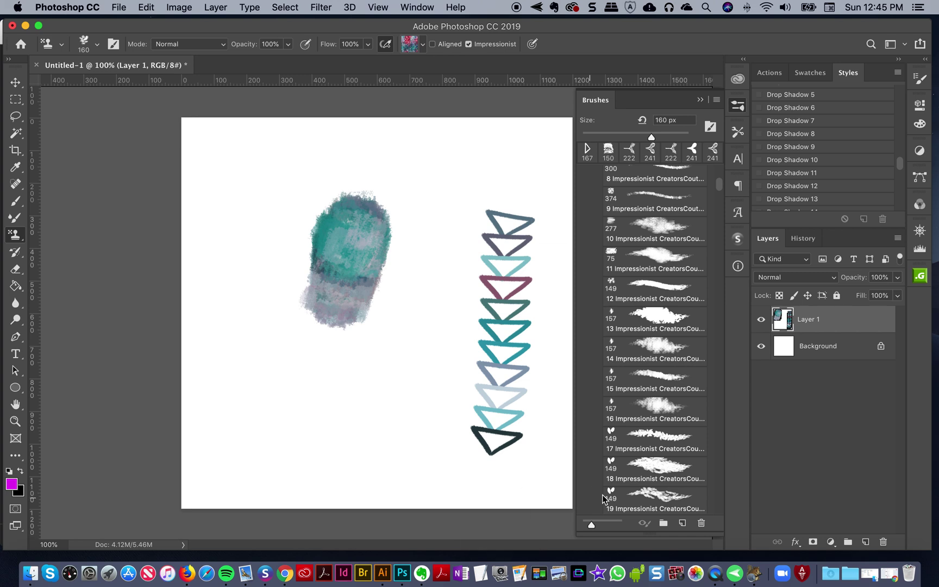
click(660, 407)
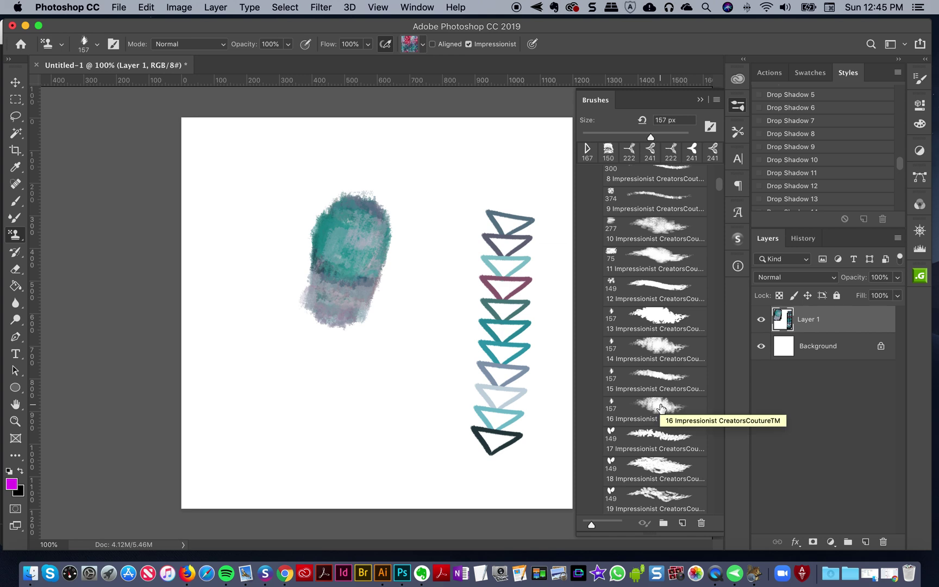
click(660, 407)
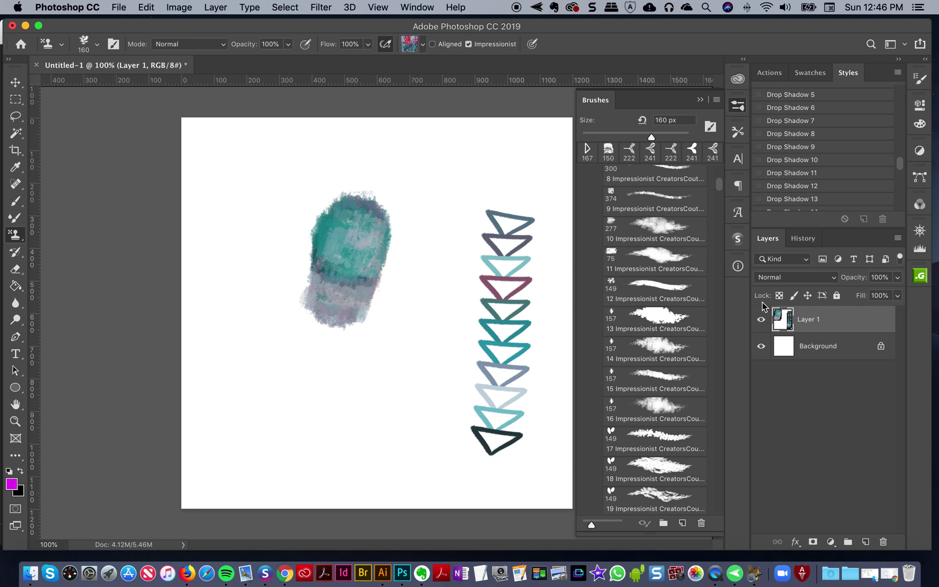
double_click(630, 268)
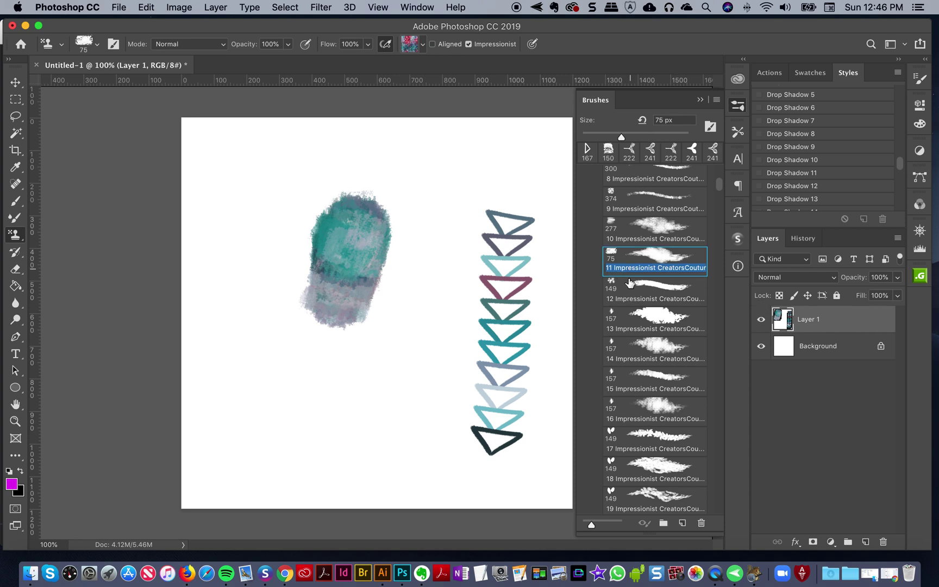
Commit the brush 11 name and select Modern Impressionist brush 13 at 157 px
key(Left)
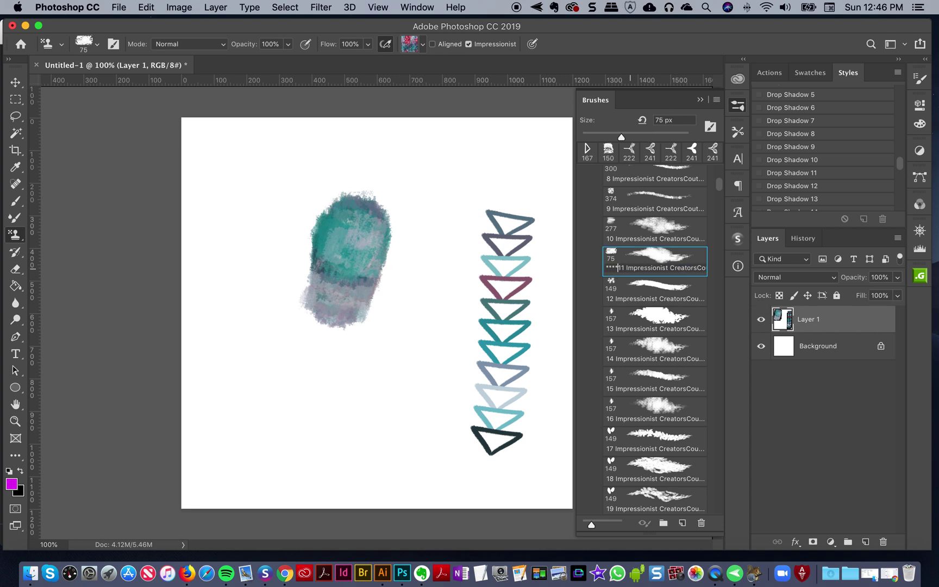
key(Return)
click(624, 322)
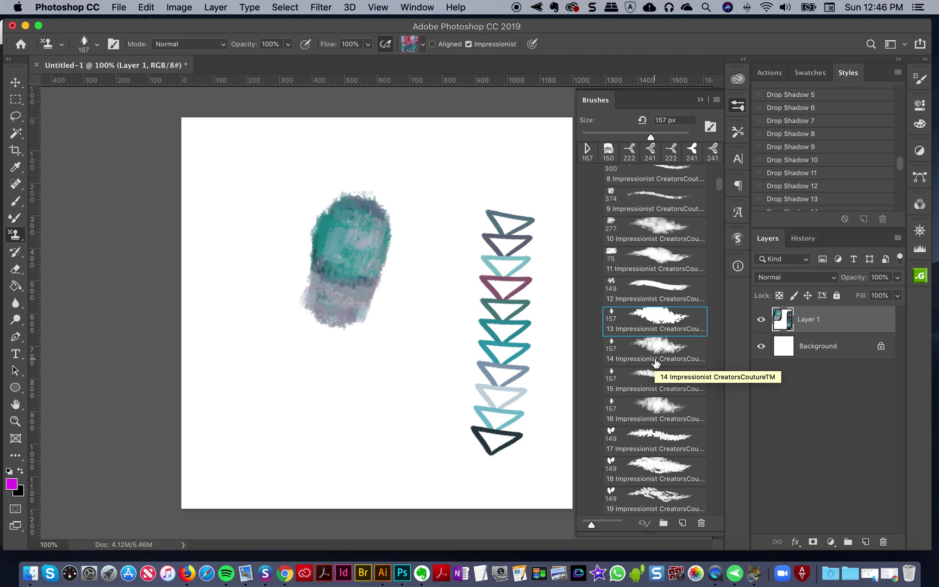
Paint a pink, blue and teal swirl over the teal blob with brush 13
mouse_move(400, 239)
mouse_down()
mouse_move(387, 277)
mouse_move(432, 302)
mouse_move(410, 269)
mouse_up()
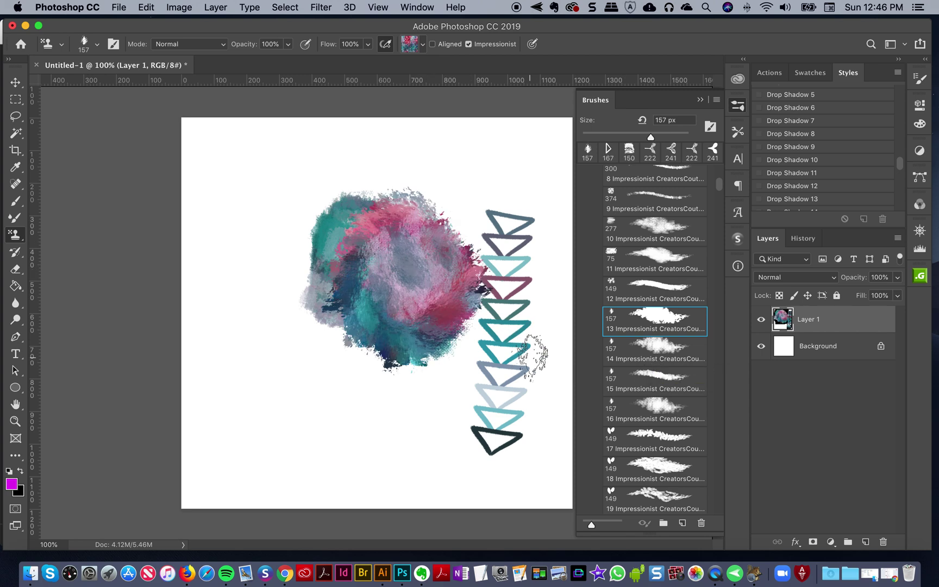